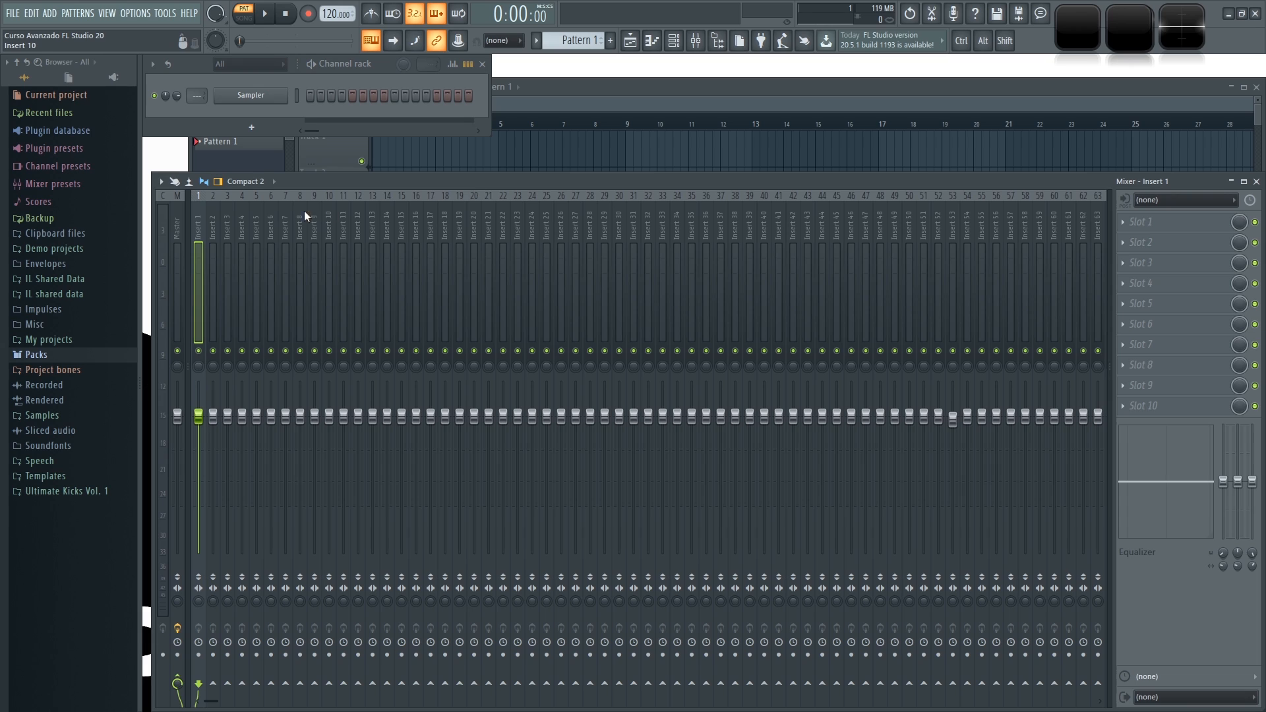
- Load Control Surface into effect slot 1 of mixer track Insert 1 and reposition its window over the mixer
click(227, 227)
click(285, 228)
mouse_move(199, 227)
mouse_down()
mouse_move(536, 226)
mouse_move(192, 223)
mouse_up()
click(1123, 222)
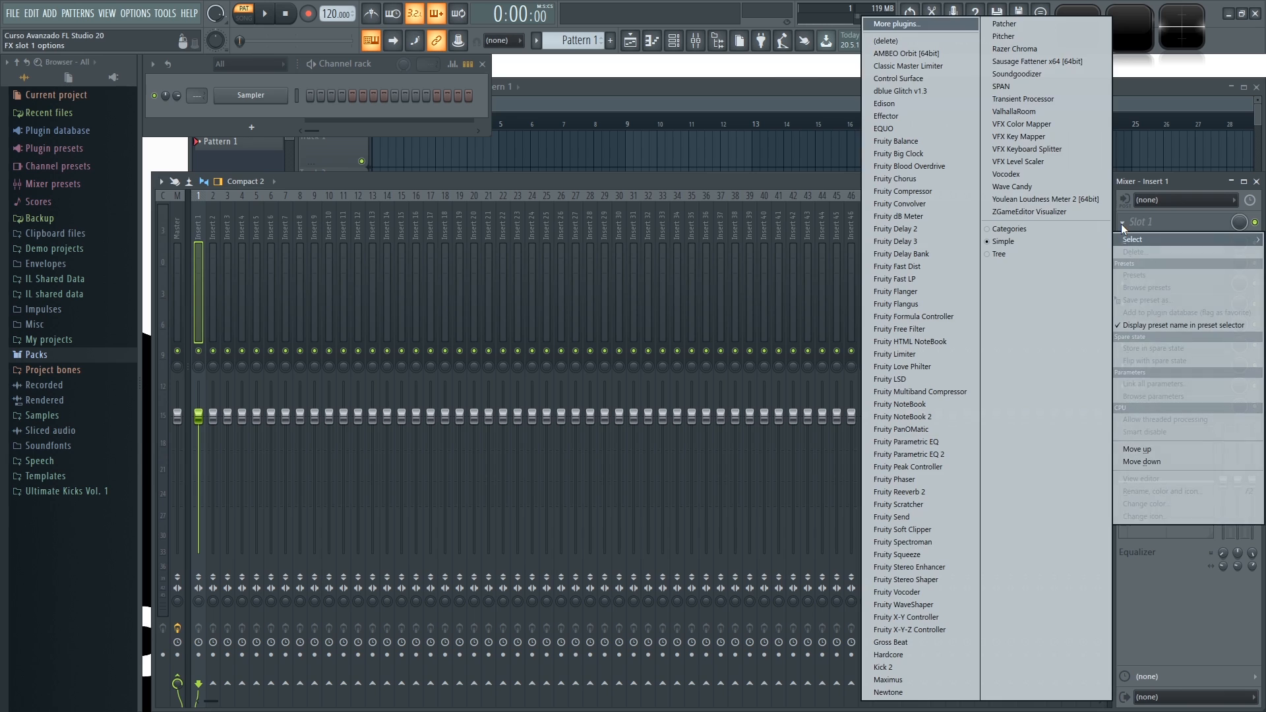
click(911, 79)
drag(440, 190, 489, 165)
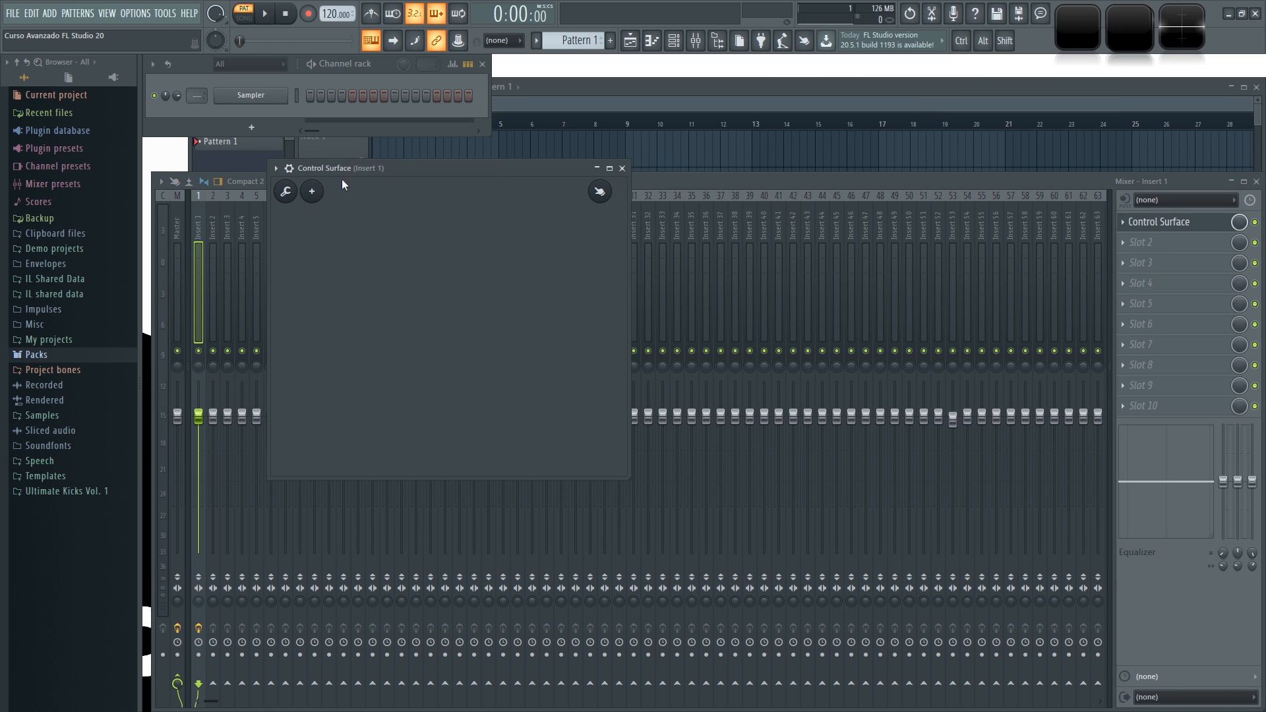
- Make the Control Surface window detached and reposition it over the mixer tracks
click(275, 170)
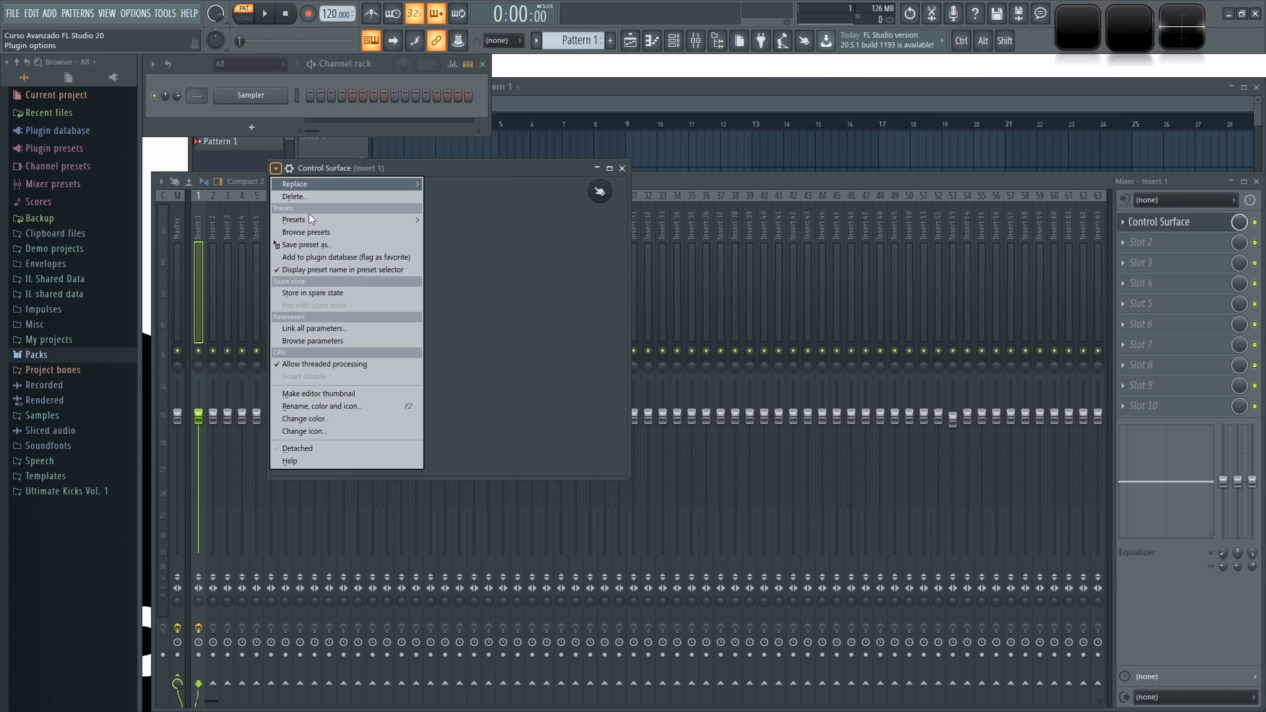
click(315, 446)
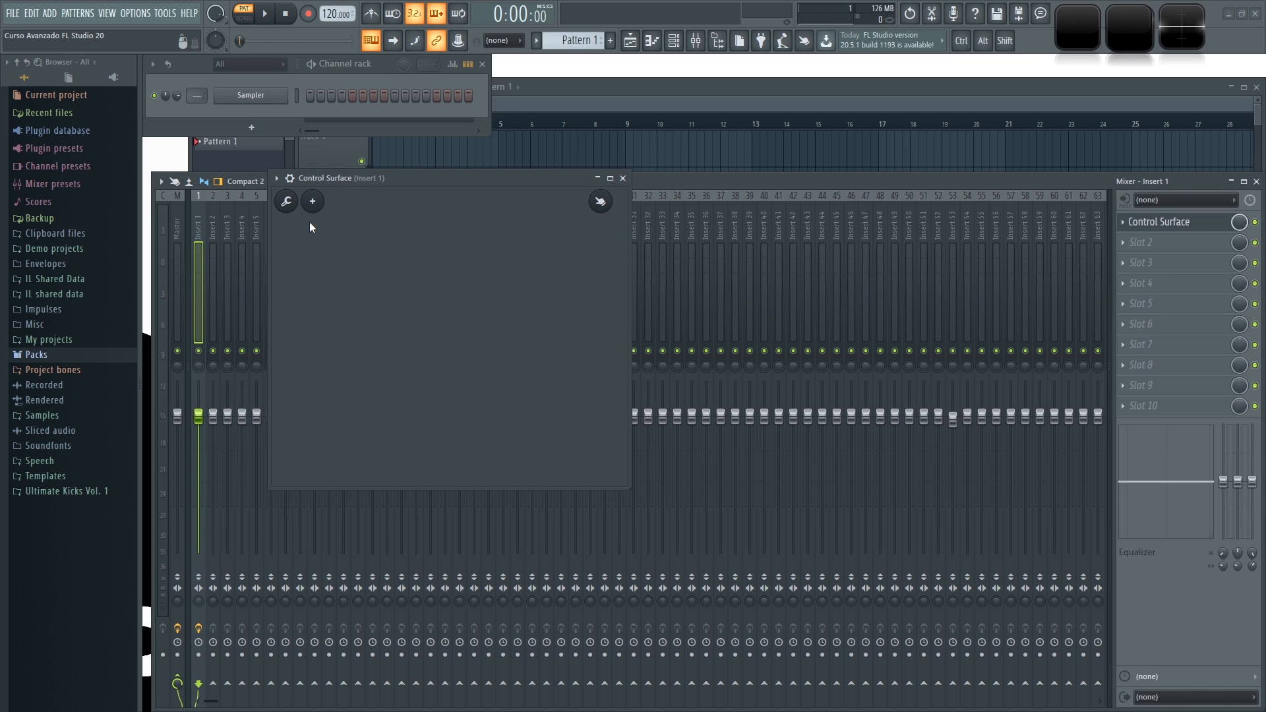
drag(540, 182, 493, 199)
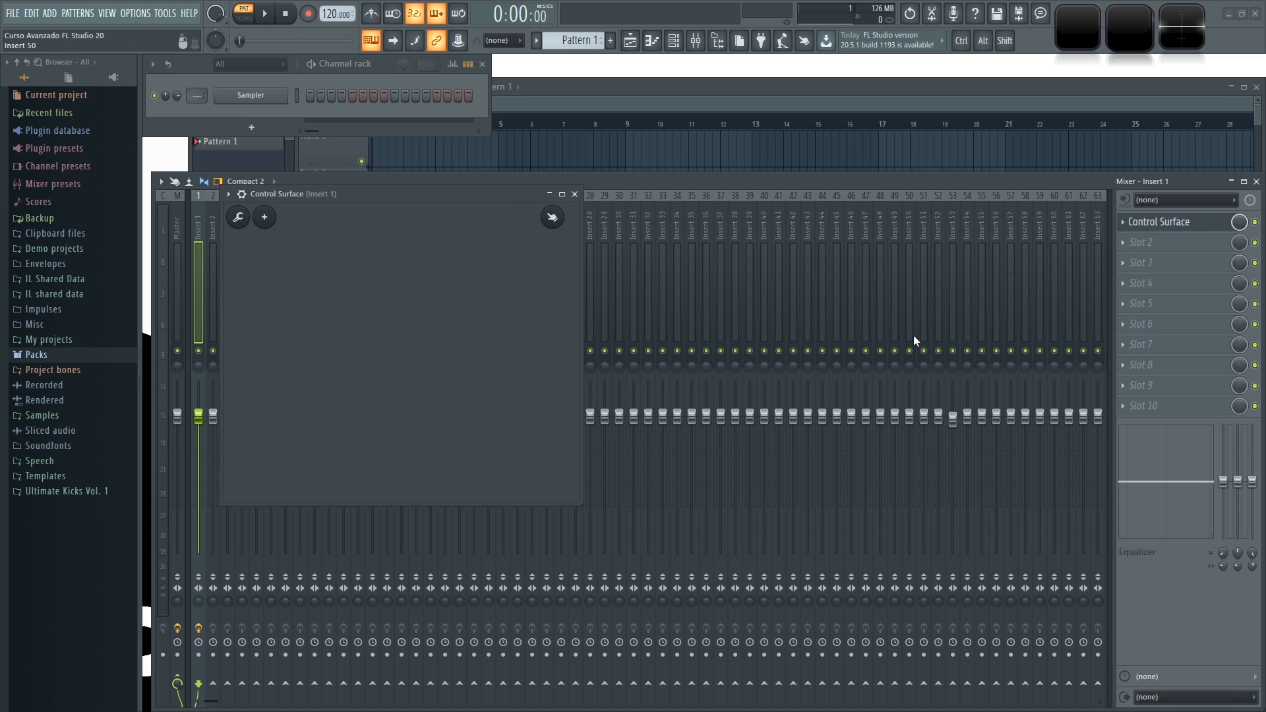
- Load Patcher into effect slot 3, place it beside Control Surface and show its Surface page for comparison
click(1129, 264)
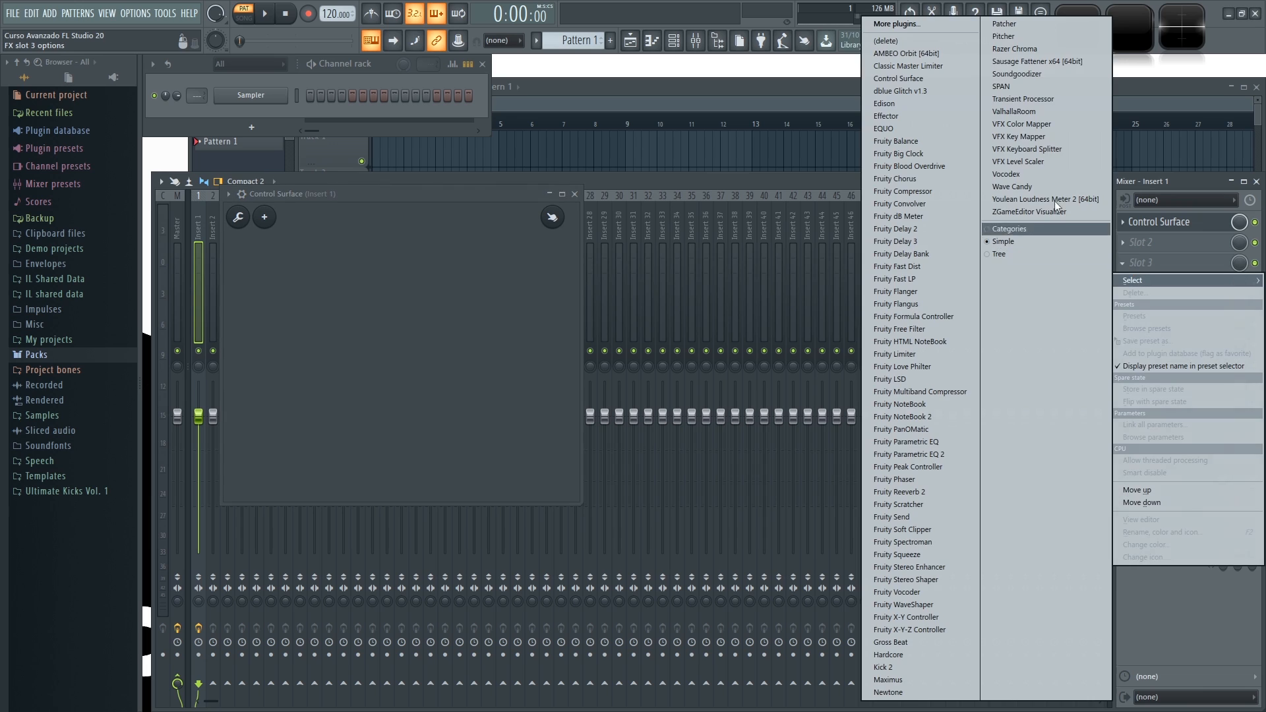
click(1029, 31)
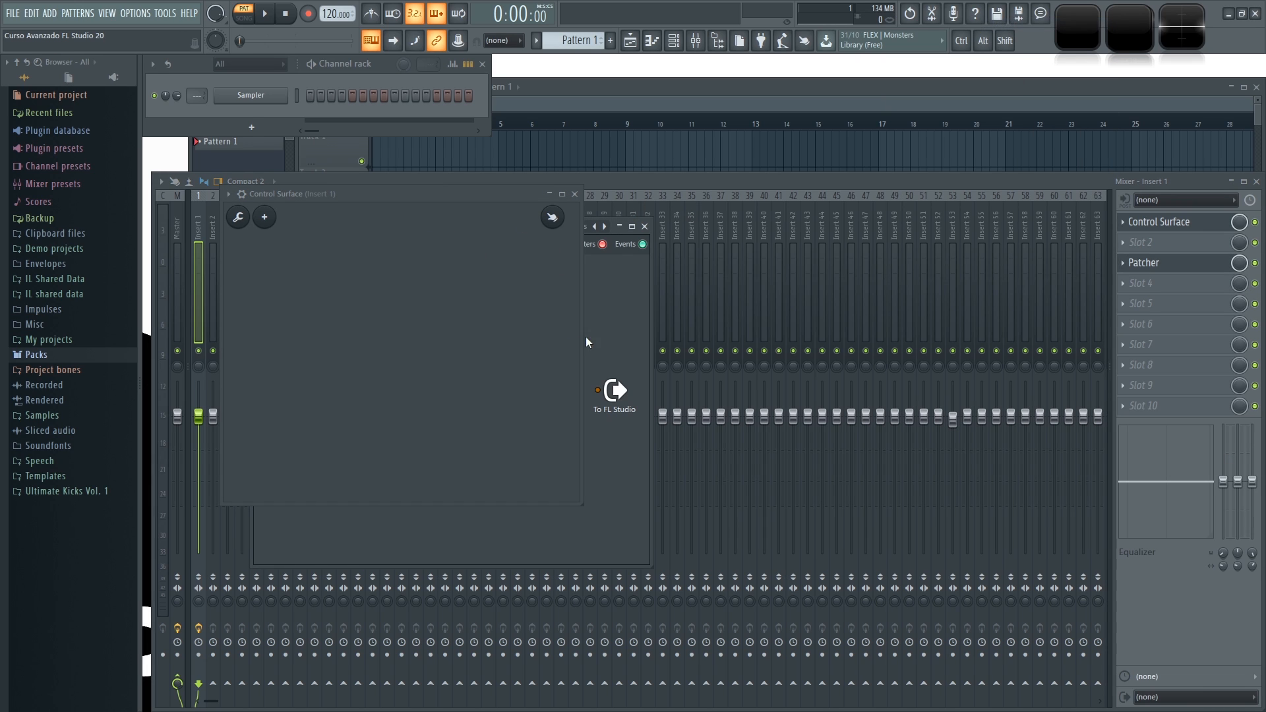
drag(526, 197, 498, 197)
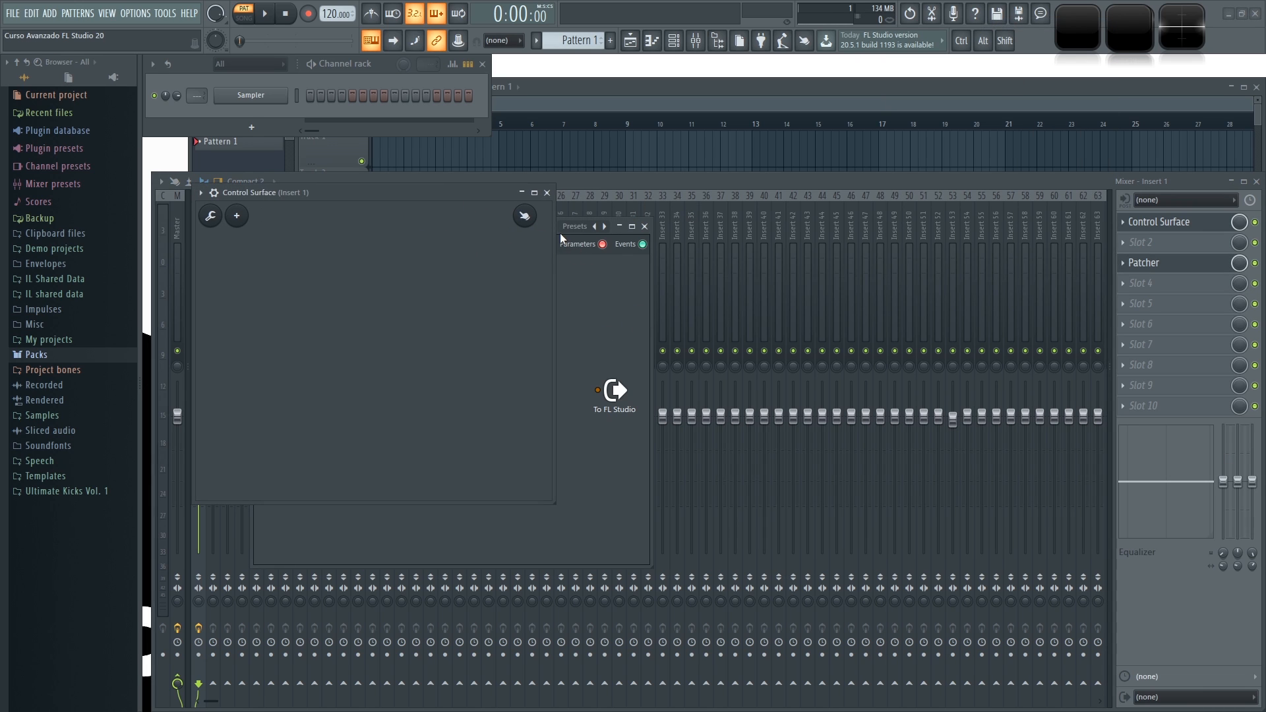
click(579, 235)
click(451, 191)
drag(451, 191, 415, 194)
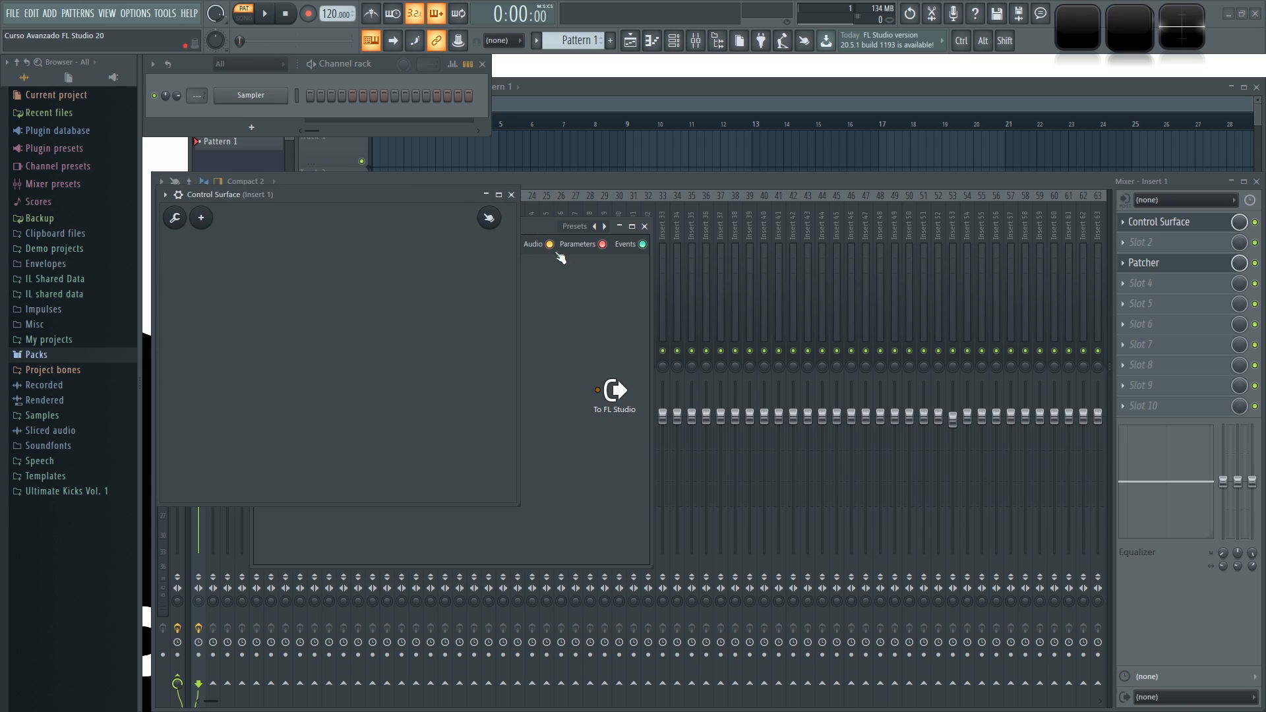
drag(533, 228, 898, 168)
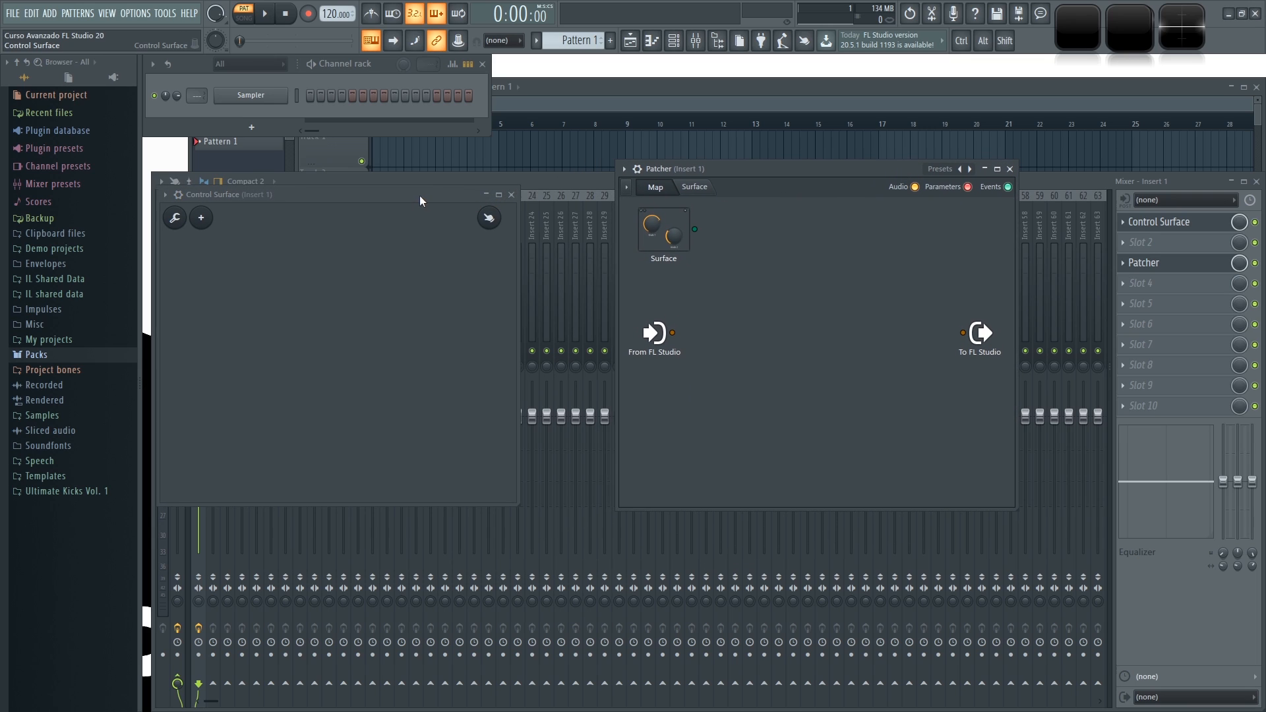
drag(419, 195, 466, 170)
click(694, 186)
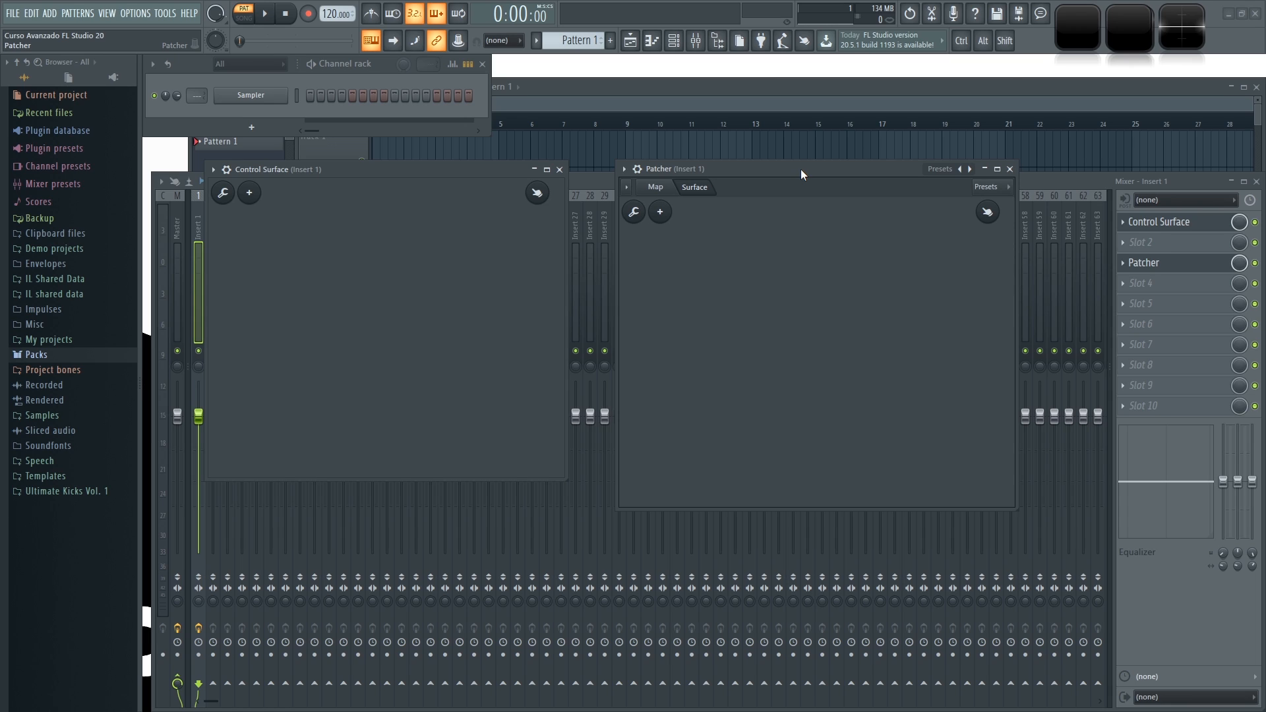
- Close Patcher, remove it from effect slot 3 and move the Control Surface window to the middle of the workspace
click(1009, 169)
click(1118, 264)
click(1165, 283)
drag(425, 173, 606, 176)
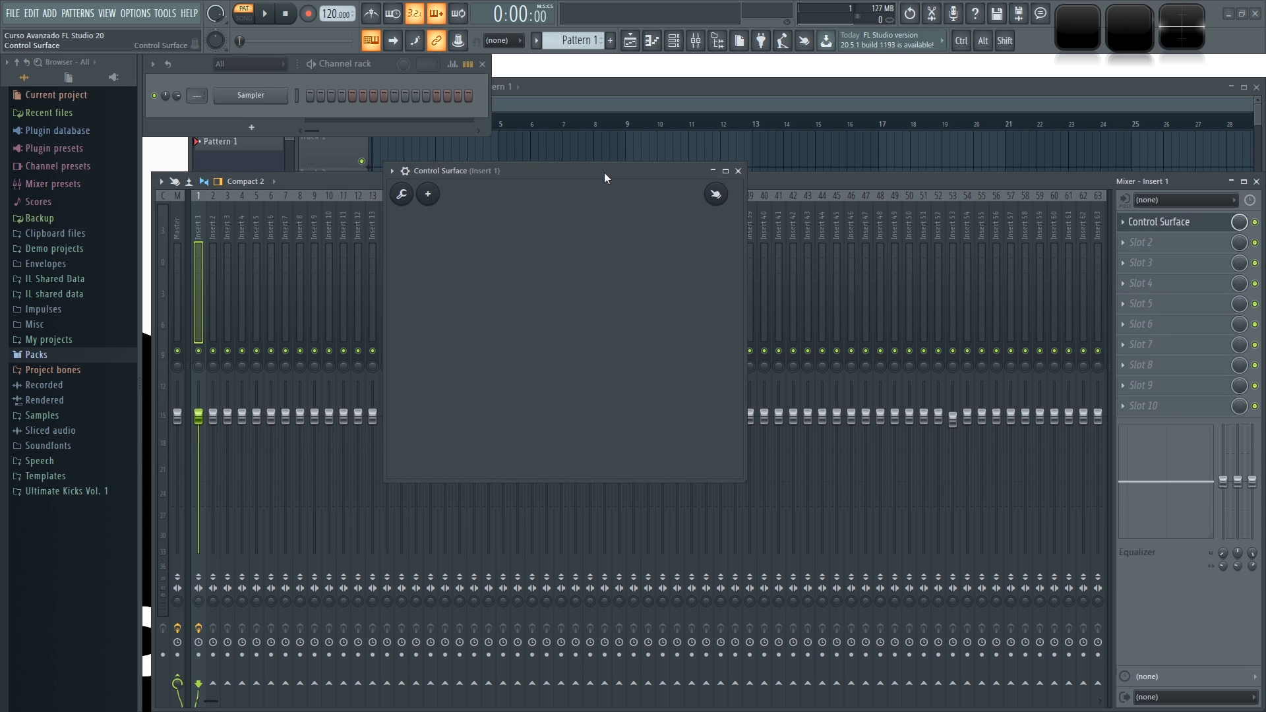
- Close the mixer and playlist windows and enlarge the Control Surface window
click(1256, 181)
click(1256, 87)
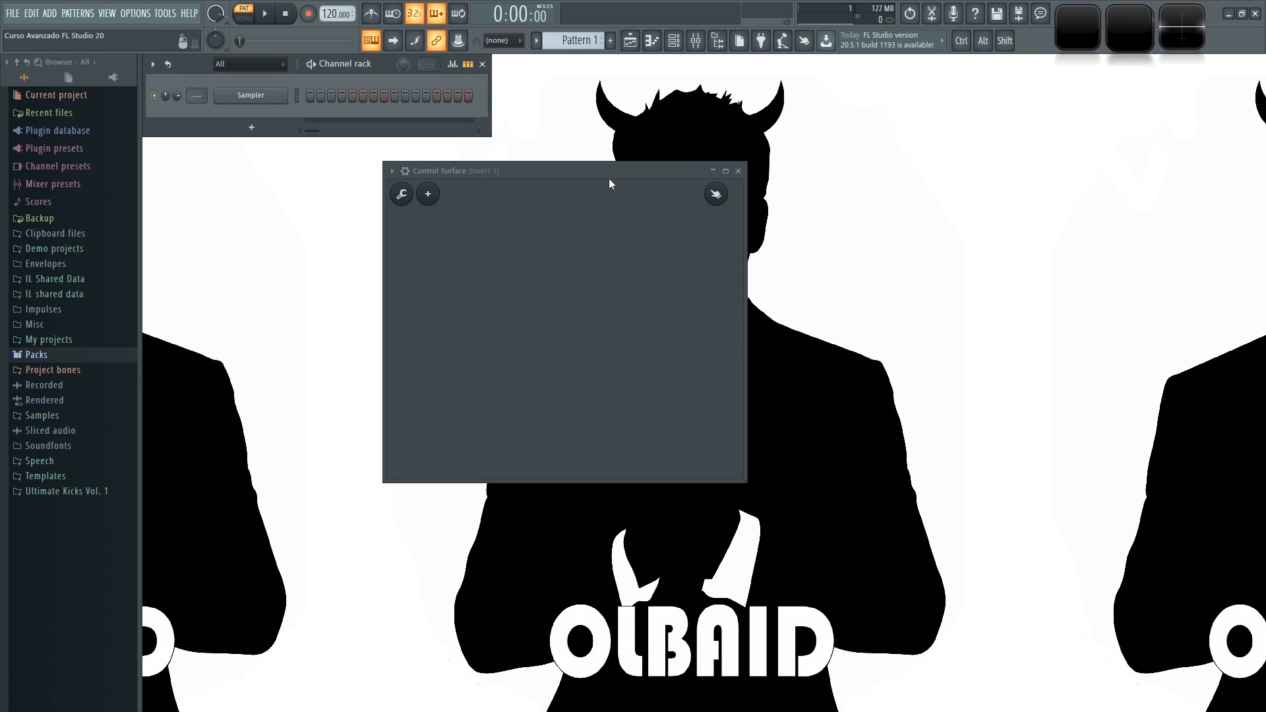
drag(607, 175, 563, 175)
drag(696, 480, 873, 594)
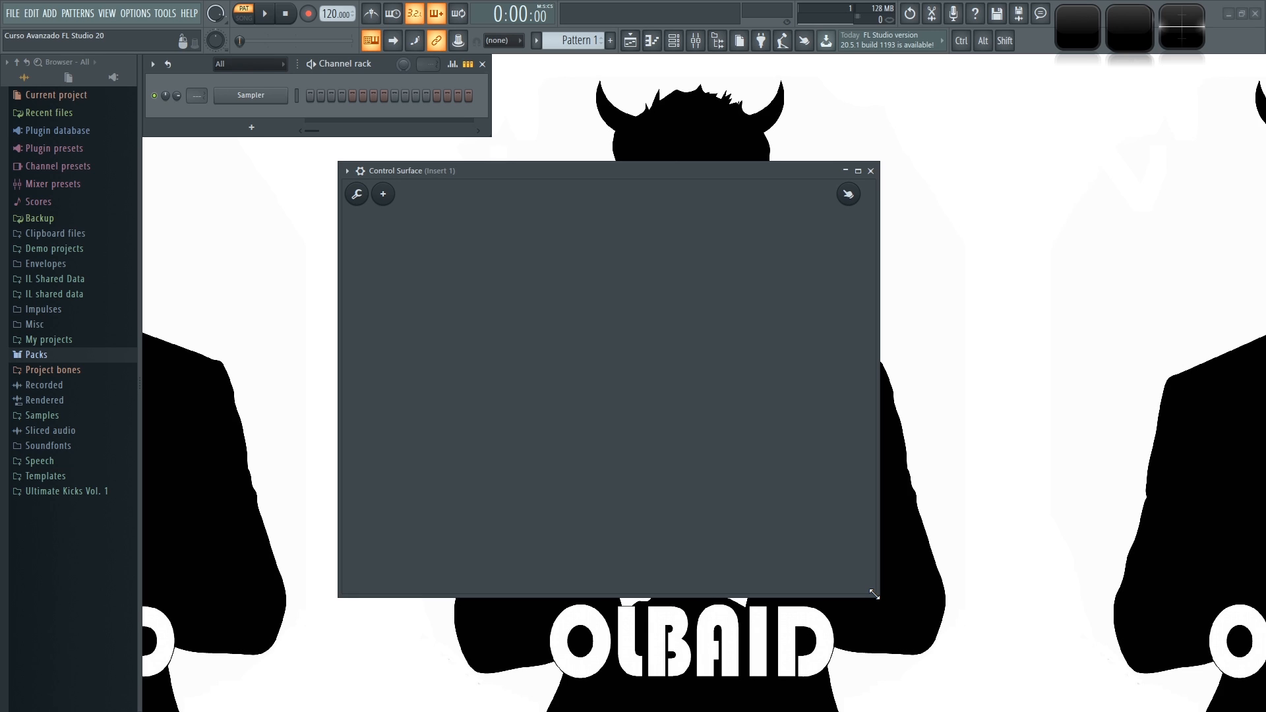
- Add a Single border bevel, enlarge it to frame most of the surface, and check its look outside edit mode
click(383, 195)
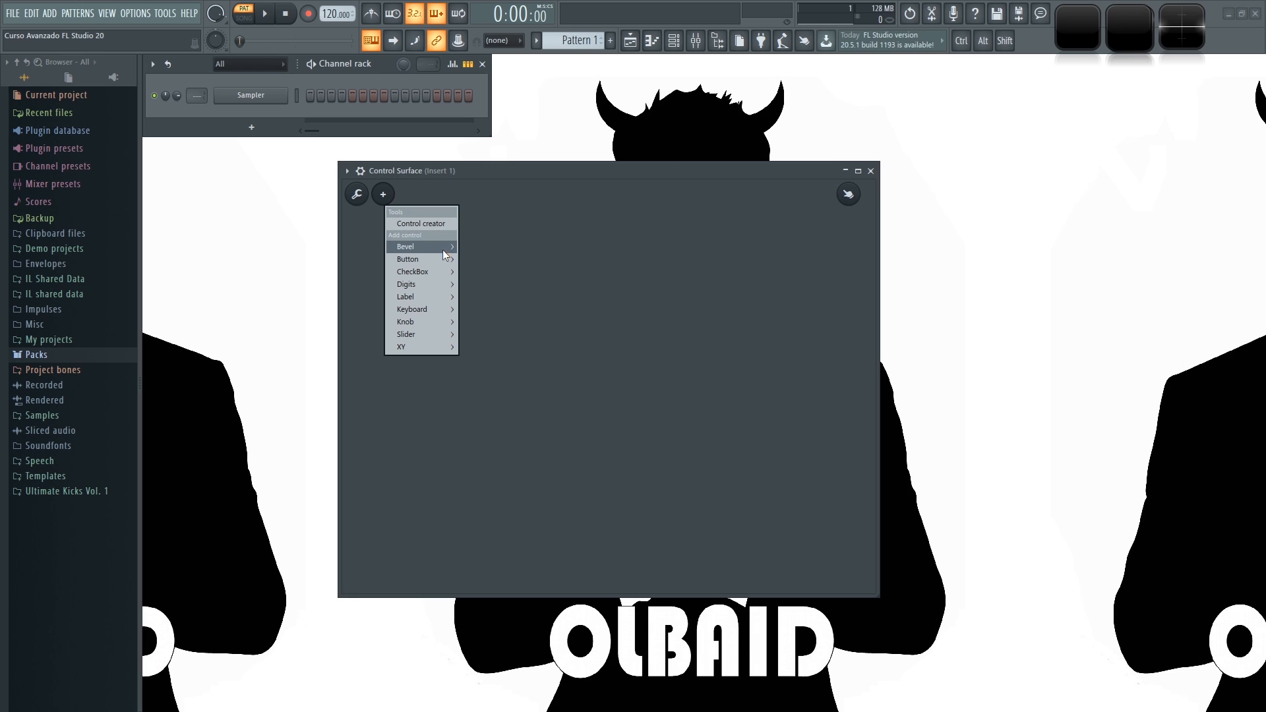
mouse_move(443, 254)
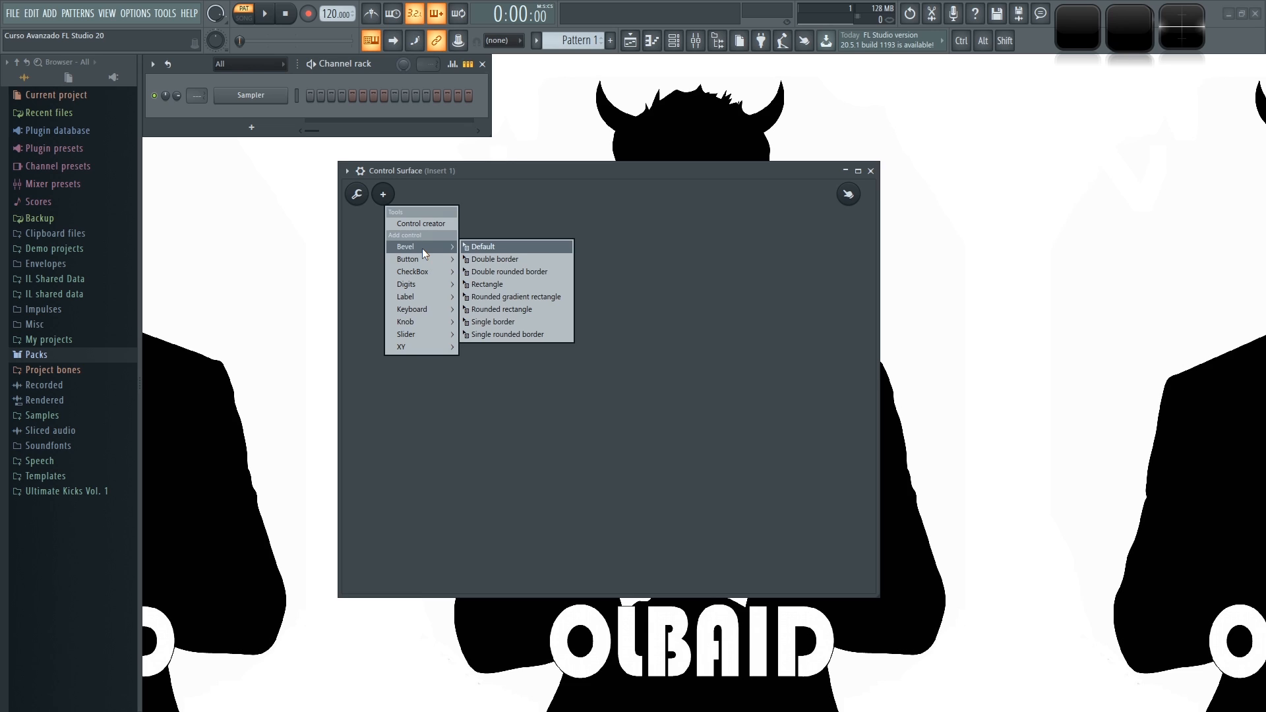
click(517, 323)
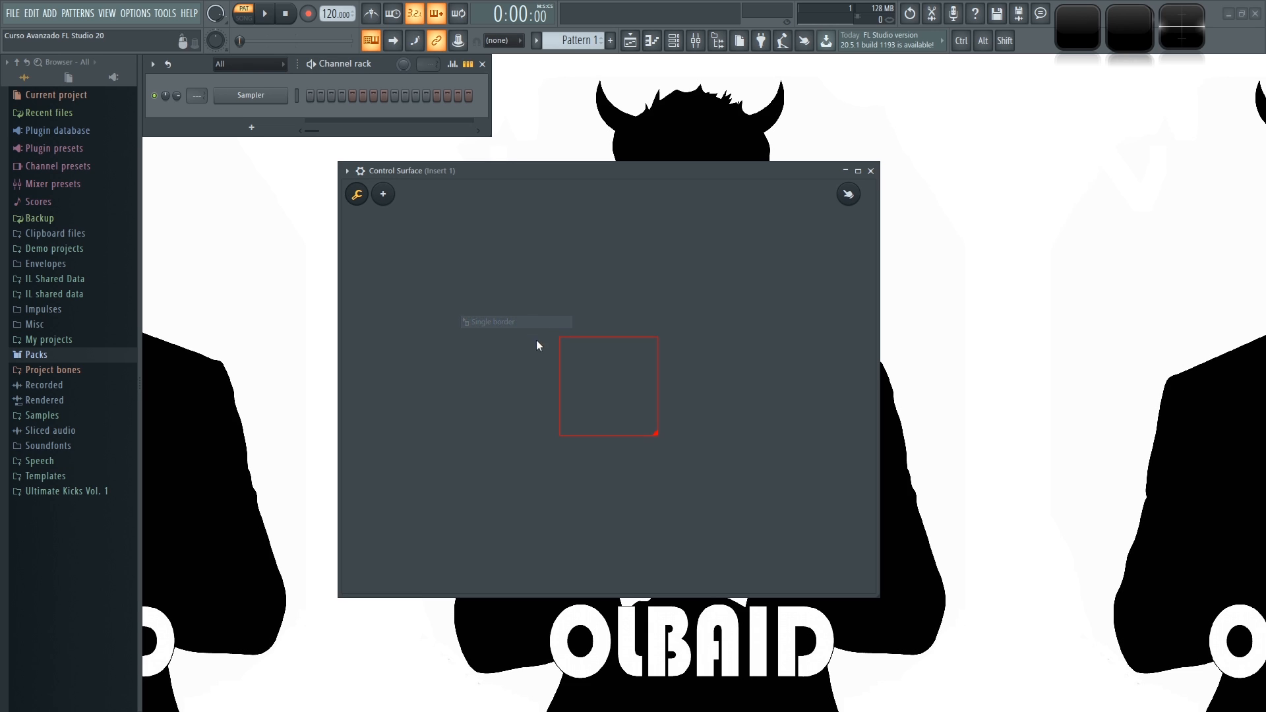
drag(577, 395, 436, 292)
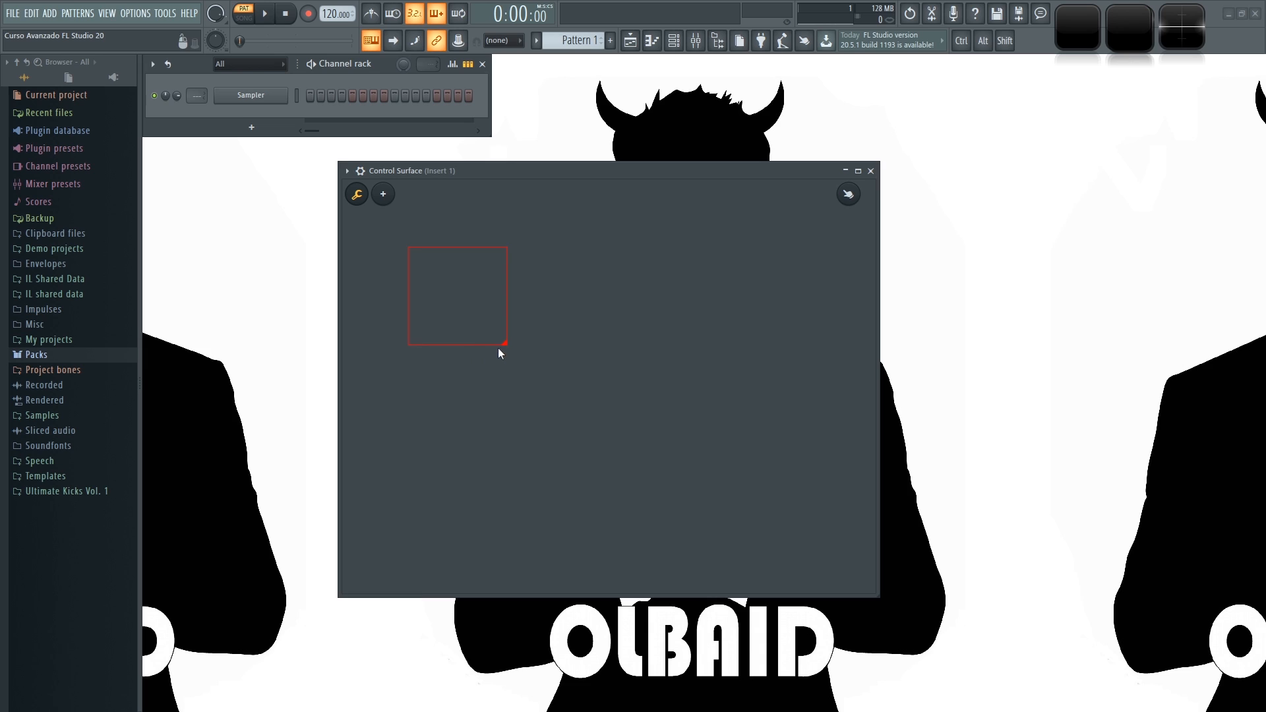
drag(829, 532, 828, 544)
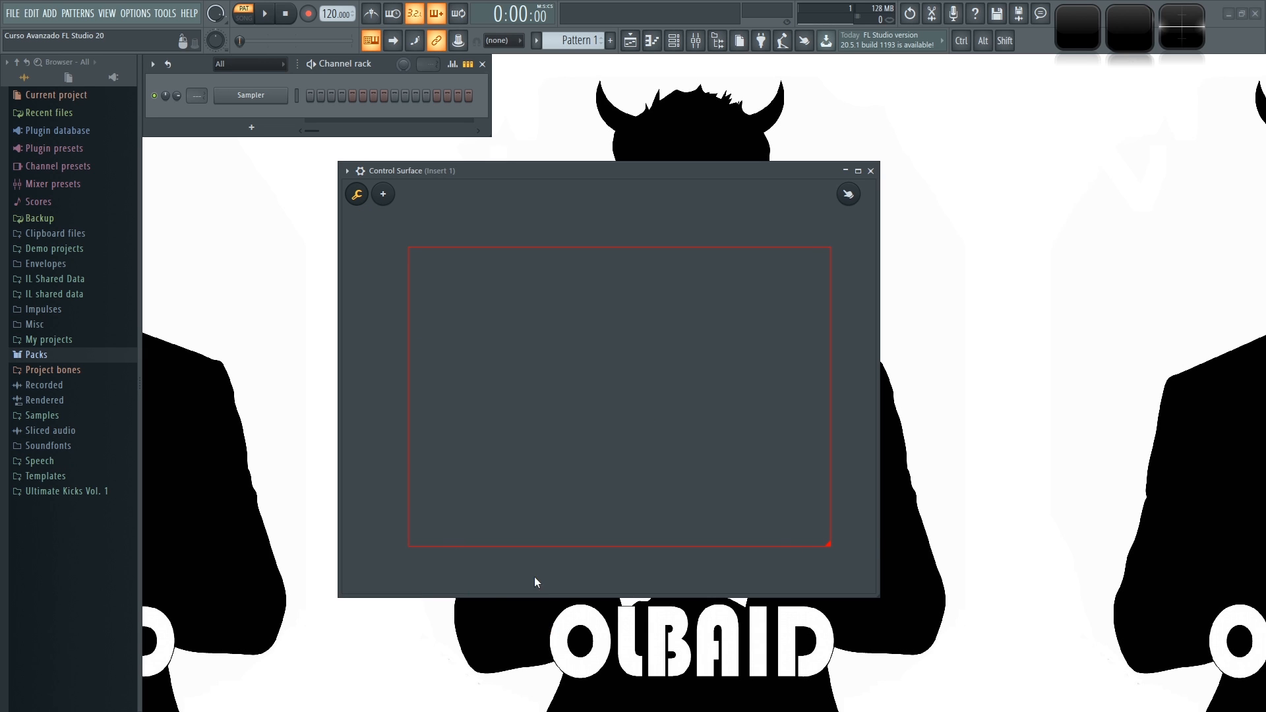
drag(663, 364, 624, 367)
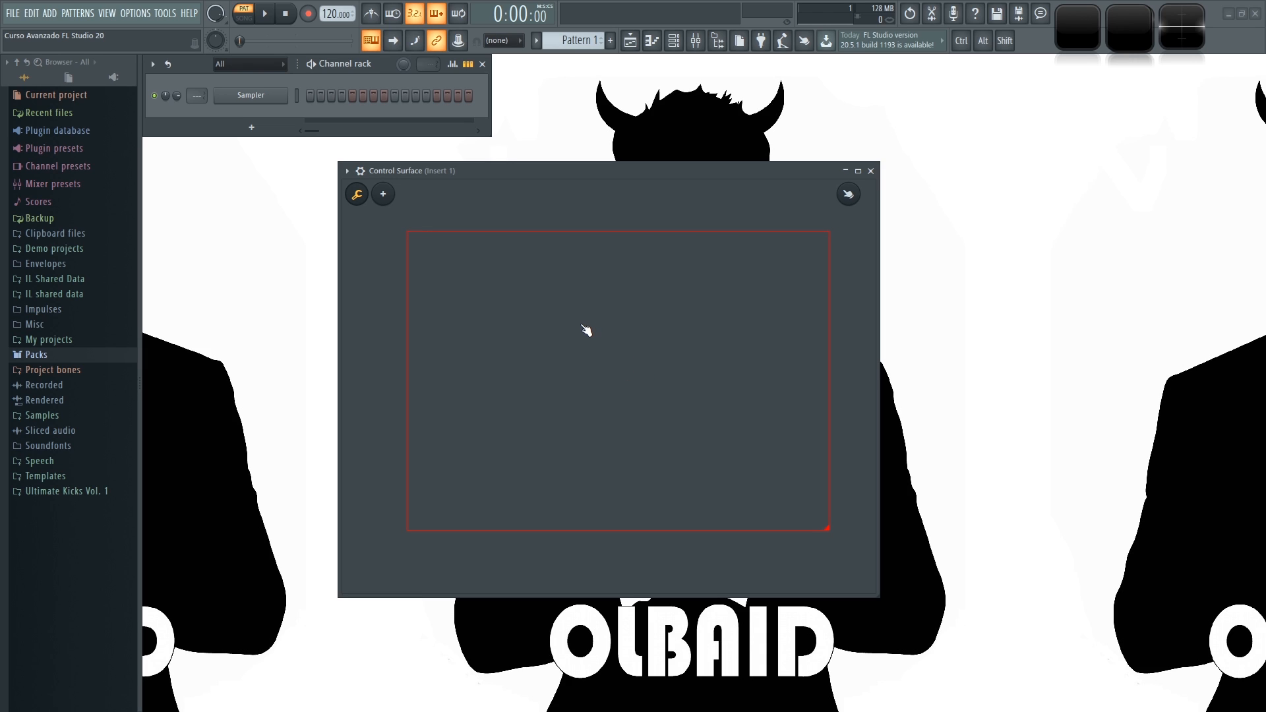
click(360, 198)
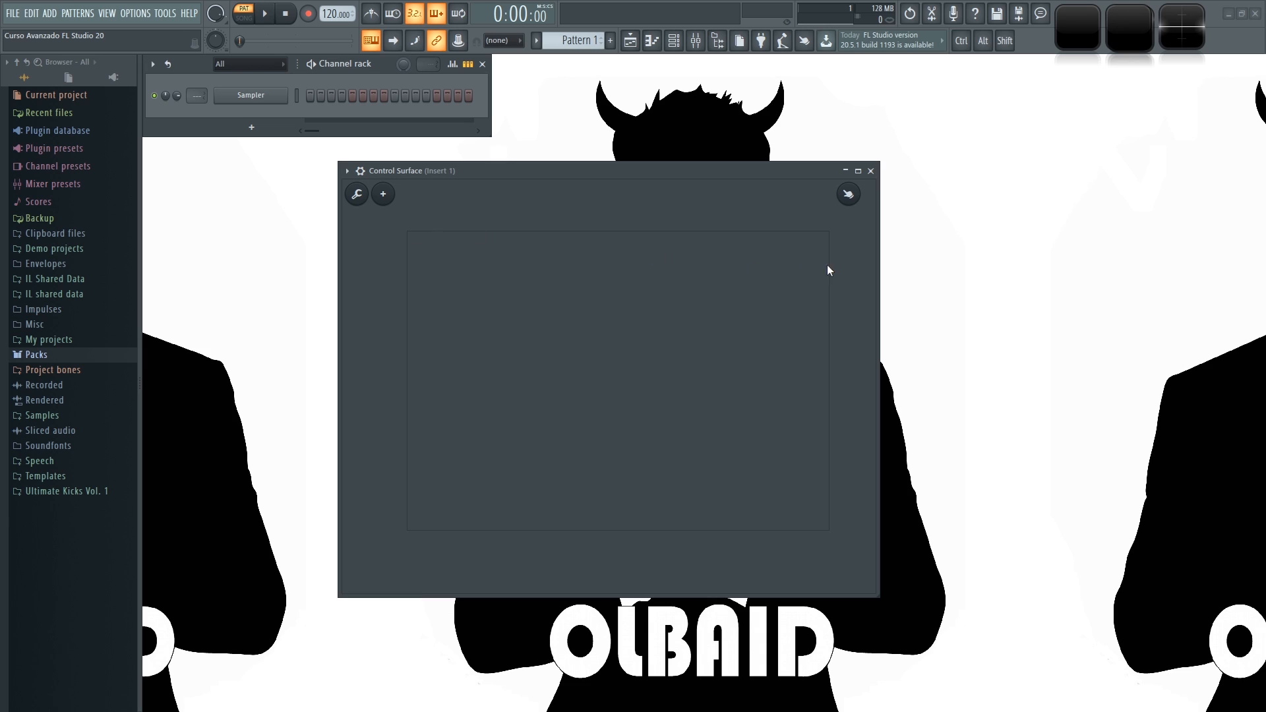
click(360, 198)
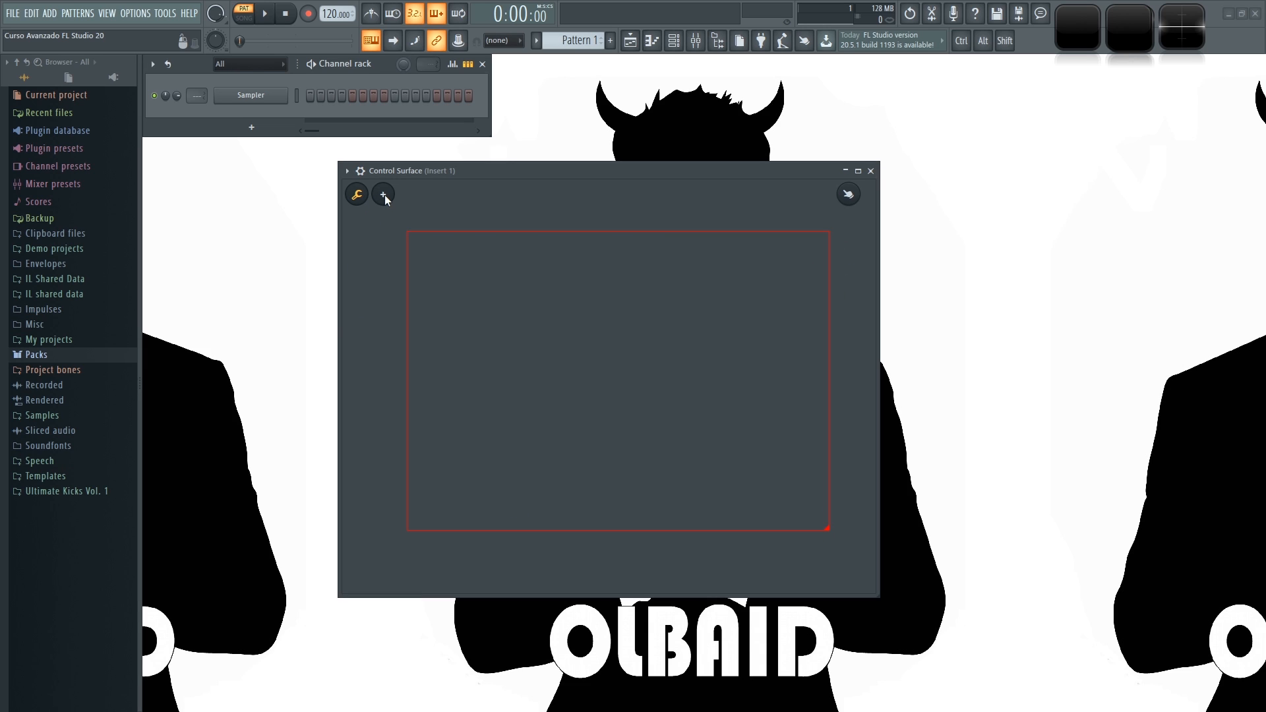
- Add a Blue Pad button and place it in the upper-left corner of the bevel frame
click(384, 194)
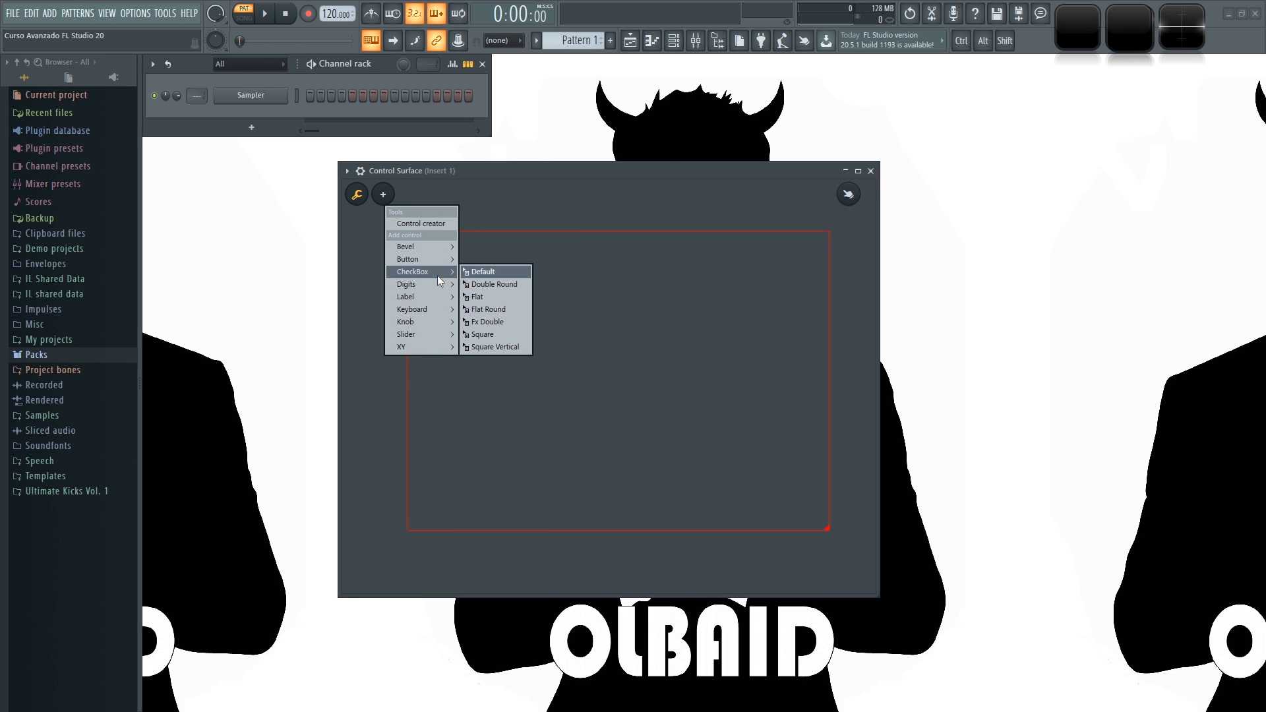
mouse_move(437, 285)
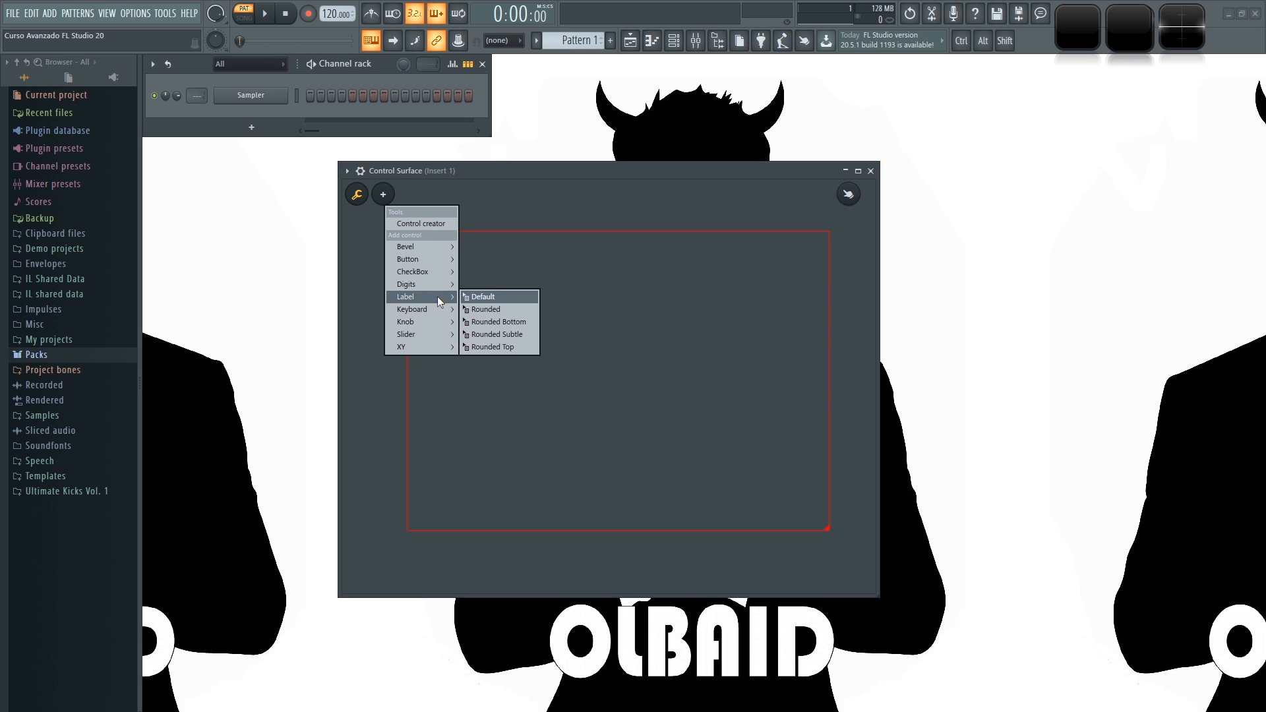
mouse_move(436, 323)
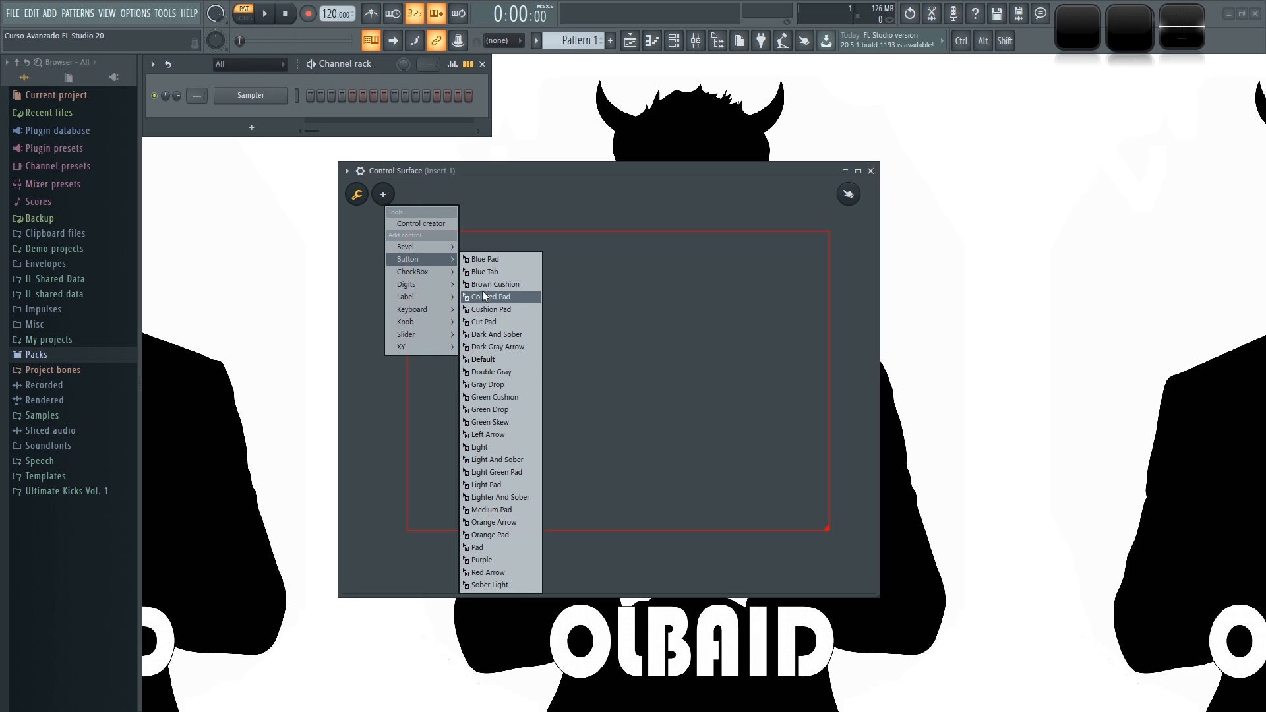
click(481, 258)
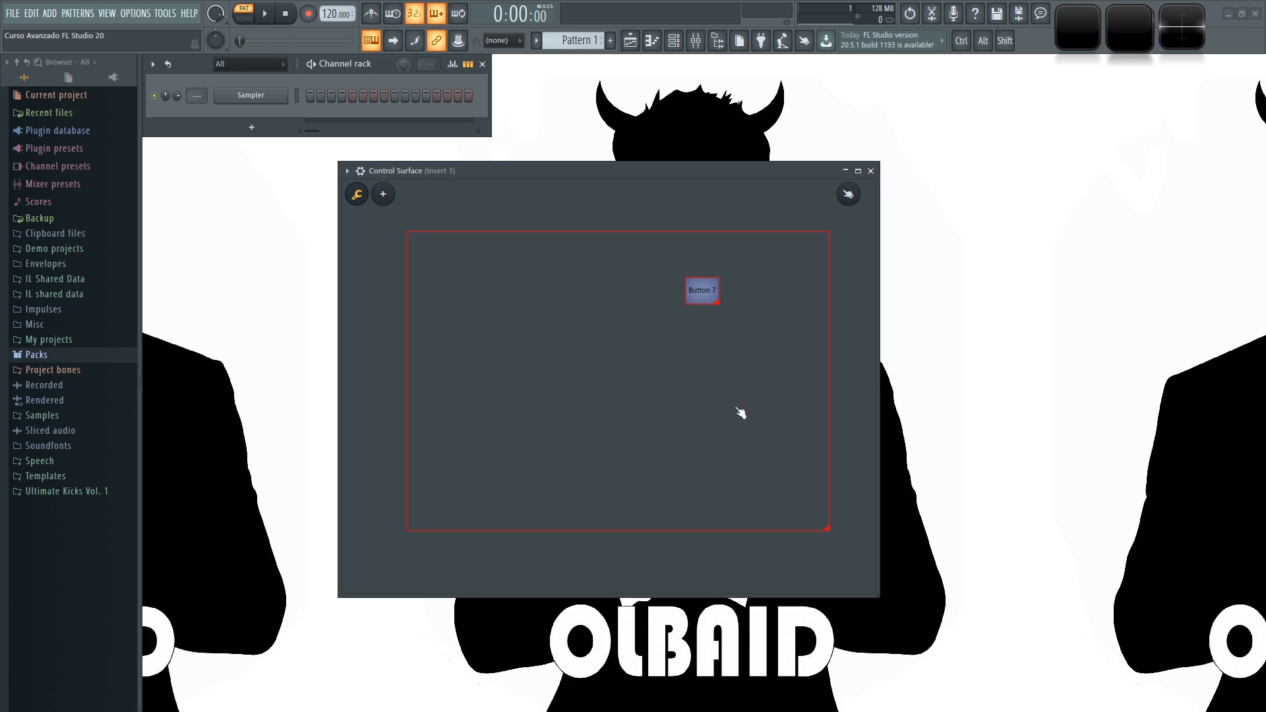
drag(704, 297, 446, 260)
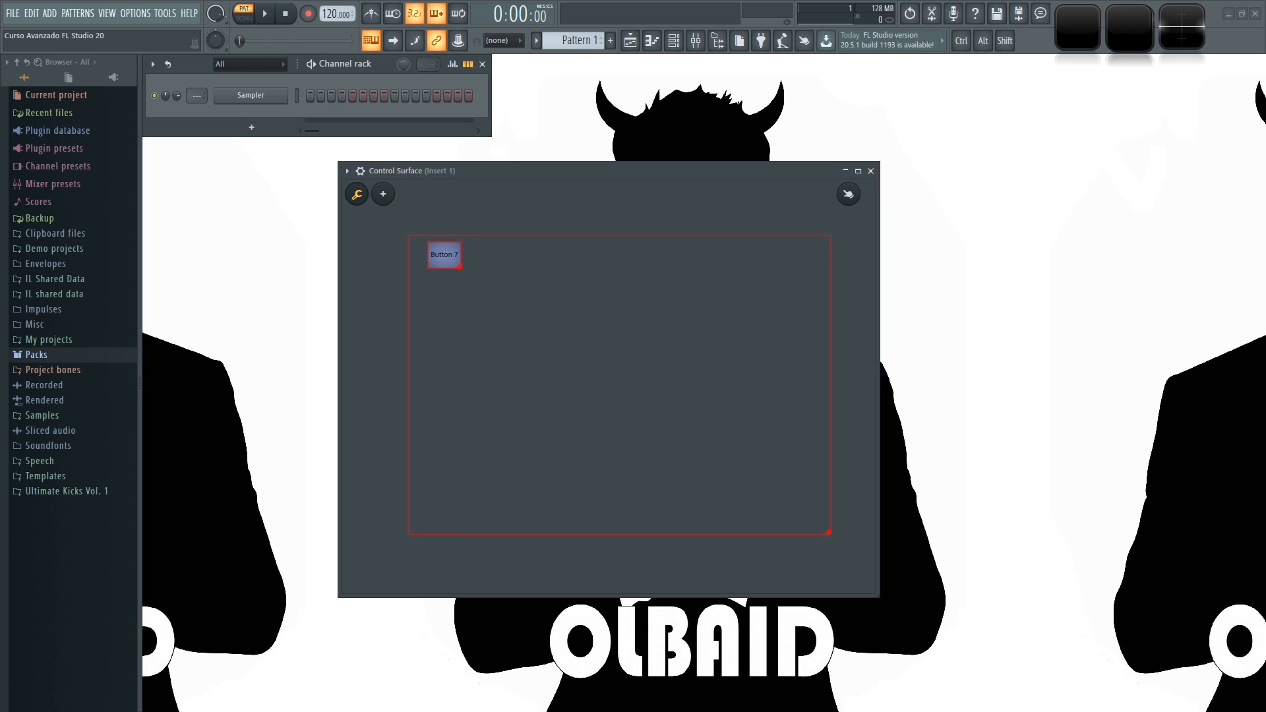
- Delete the bevel frame from the control surface
right_click(820, 248)
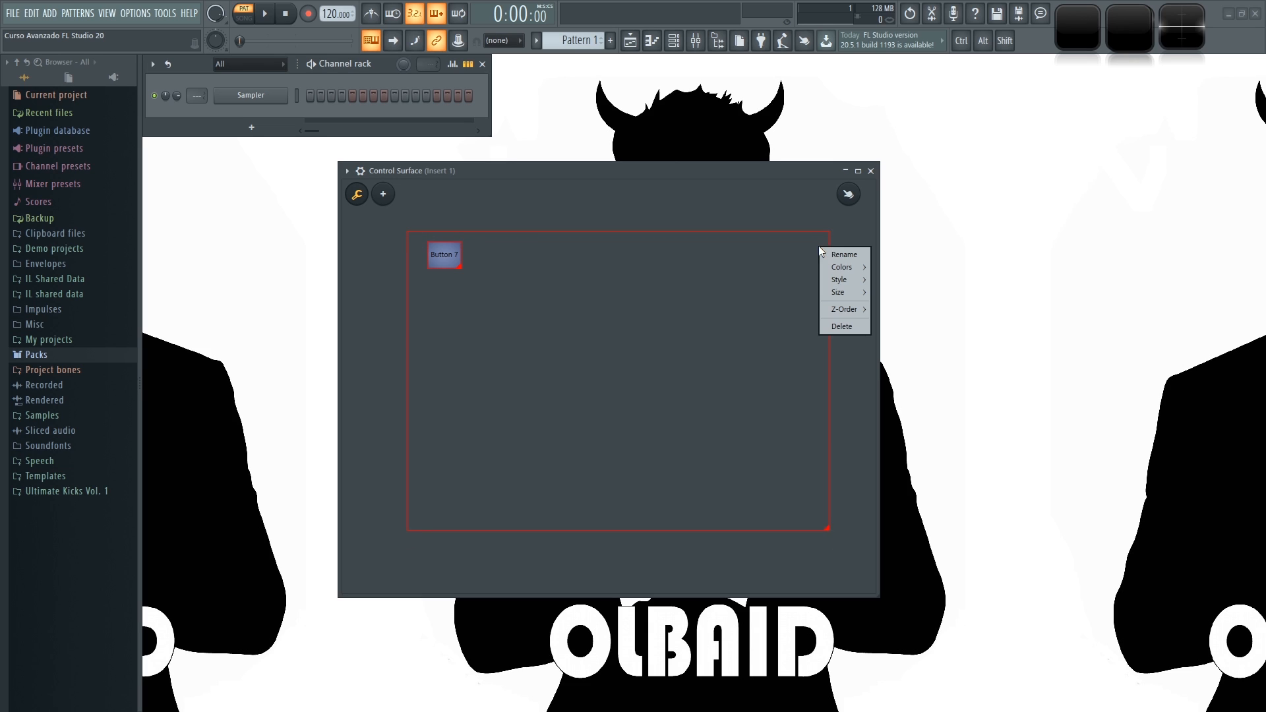
click(845, 325)
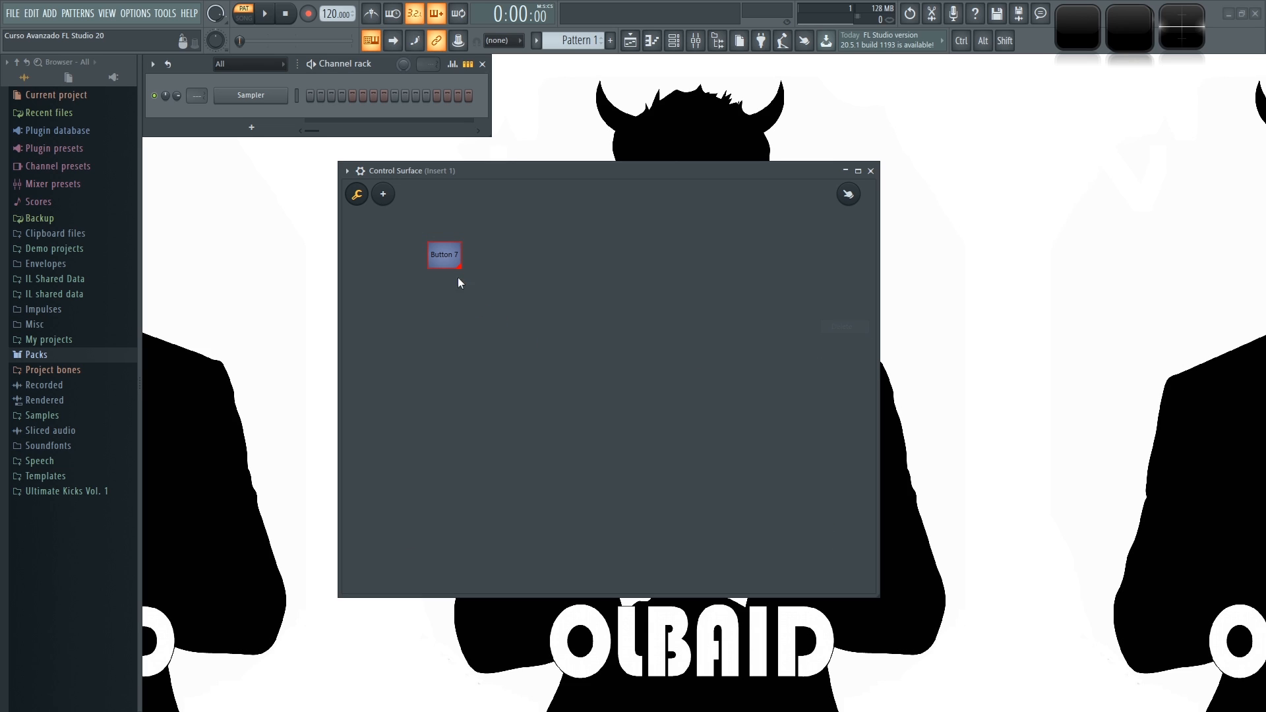
- Enlarge the blue button and move it to the upper middle of the control surface
drag(446, 257, 470, 235)
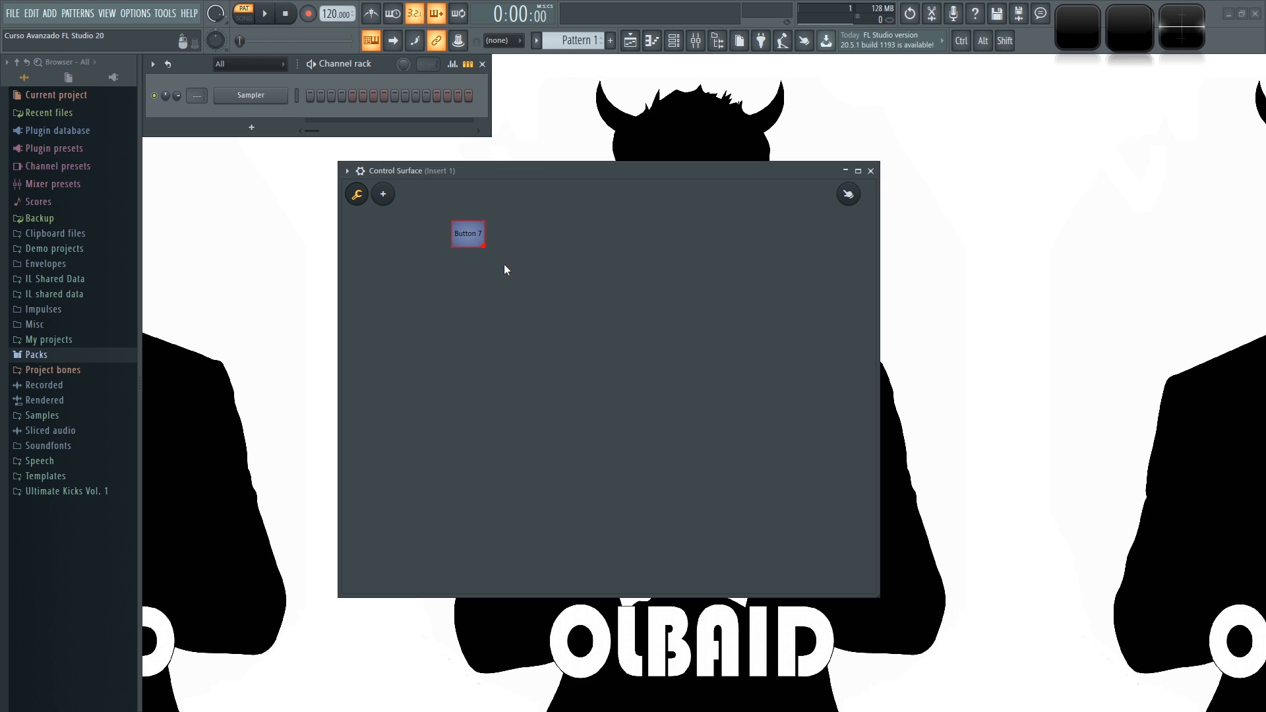
drag(484, 247, 605, 266)
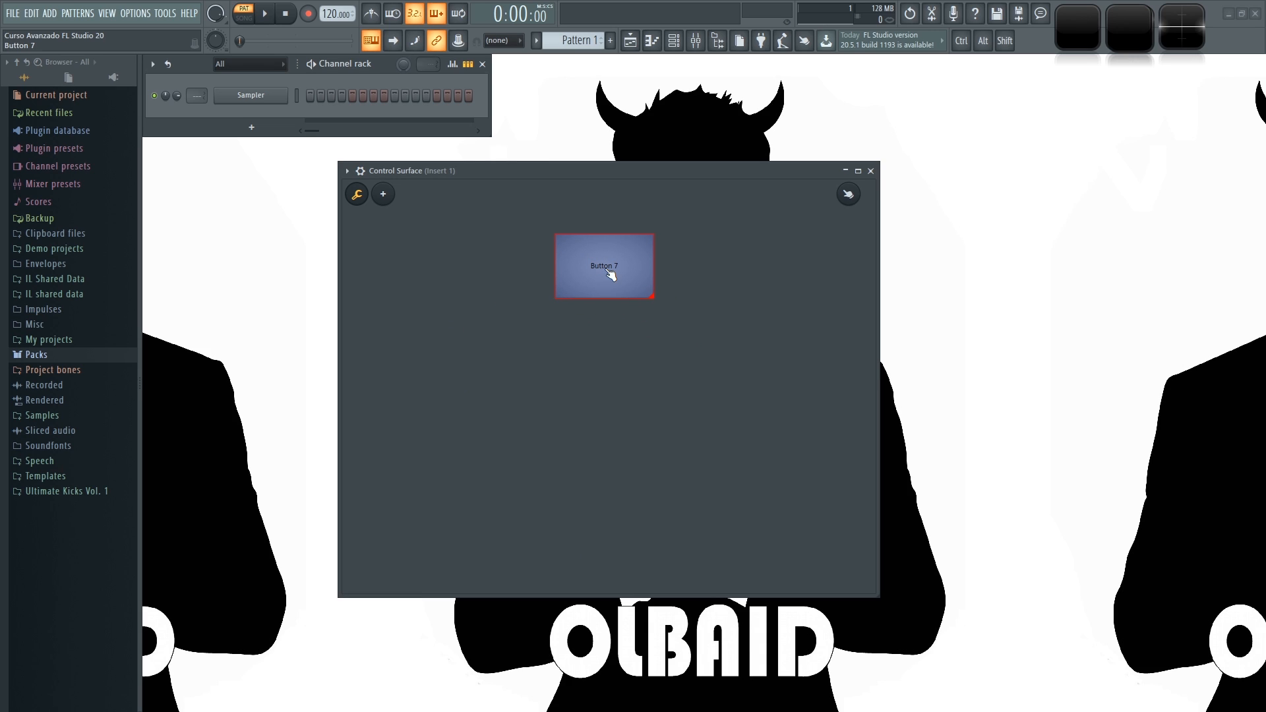
- Rename the blue button as "bOTON 1"
right_click(614, 268)
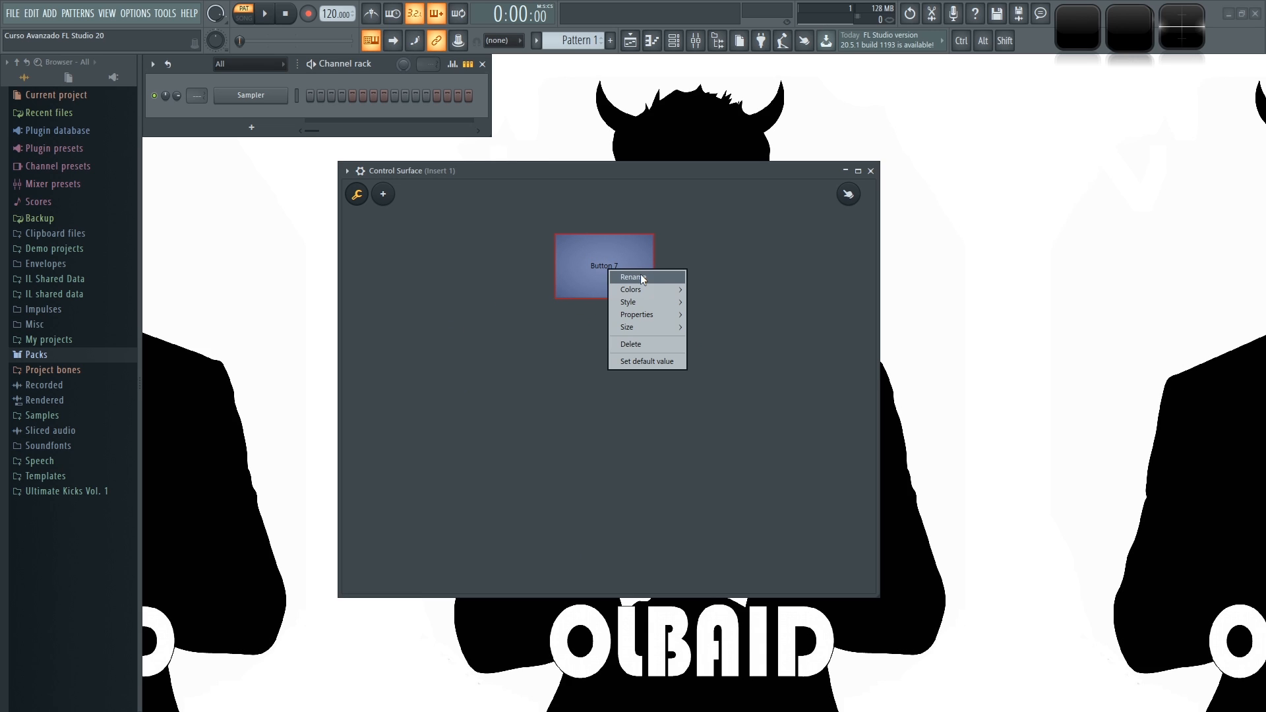
click(643, 276)
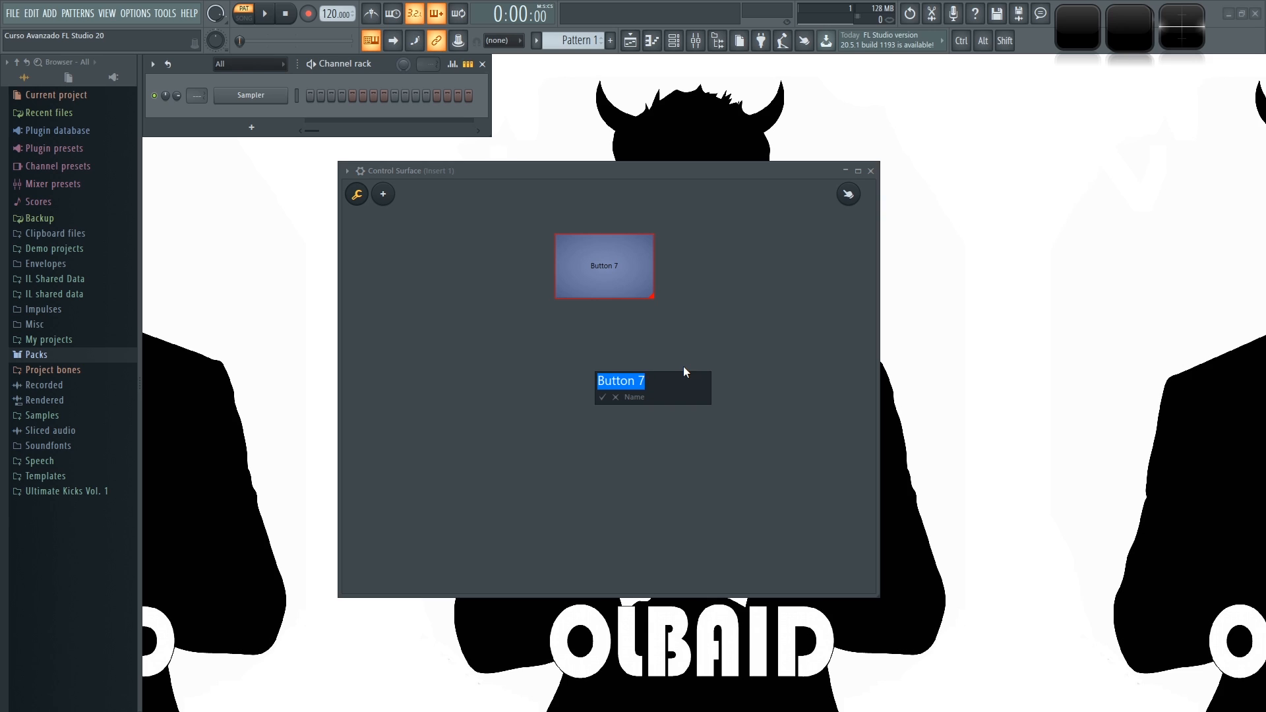
text(bOTON 1)
key(Return)
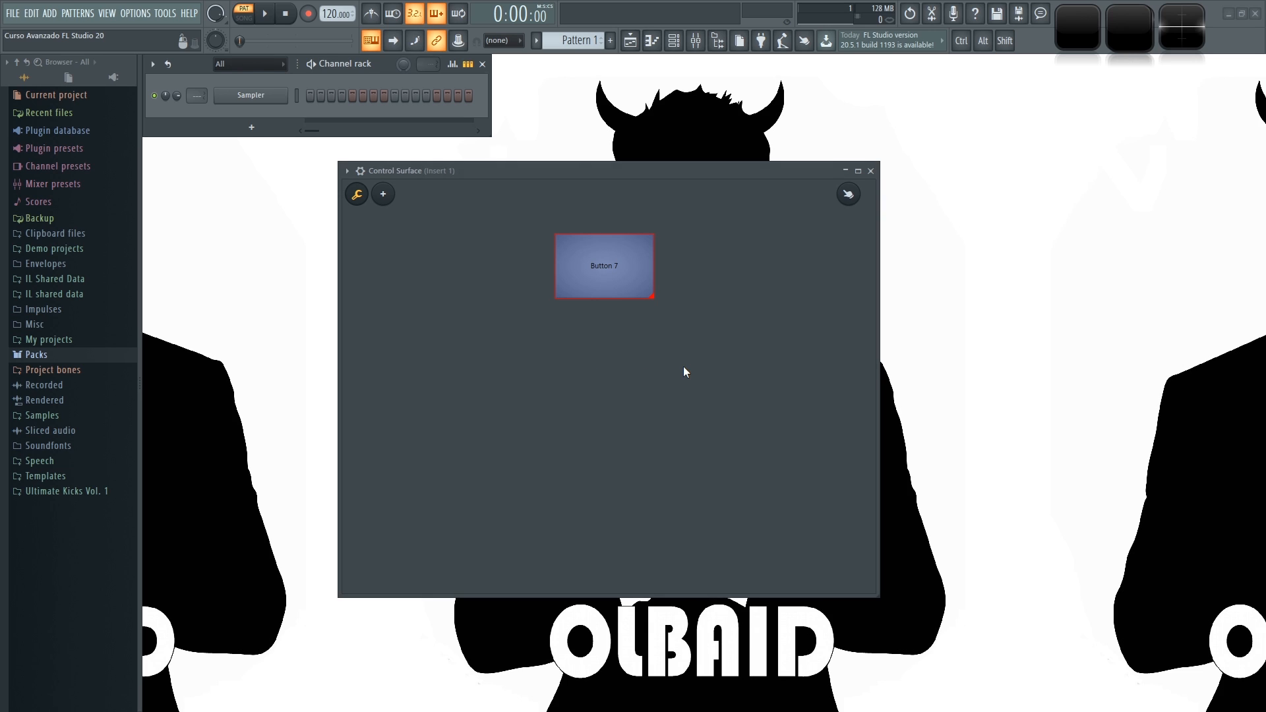
right_click(608, 278)
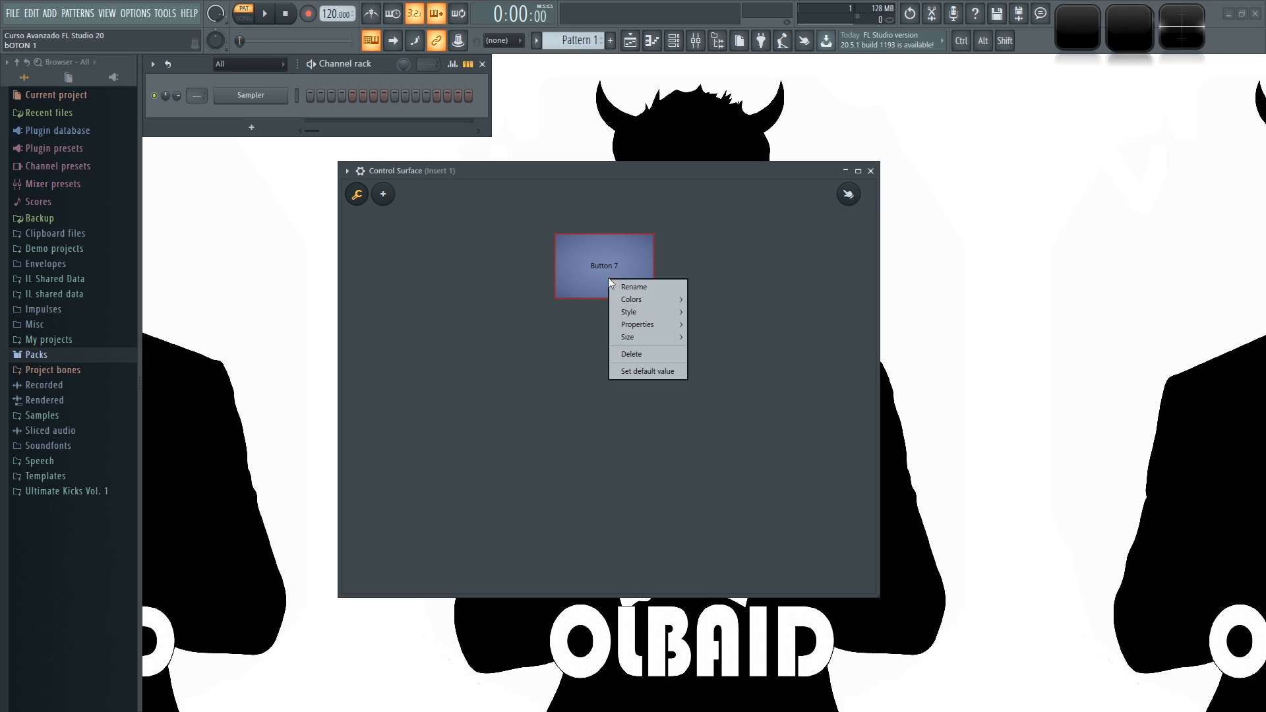
mouse_move(664, 302)
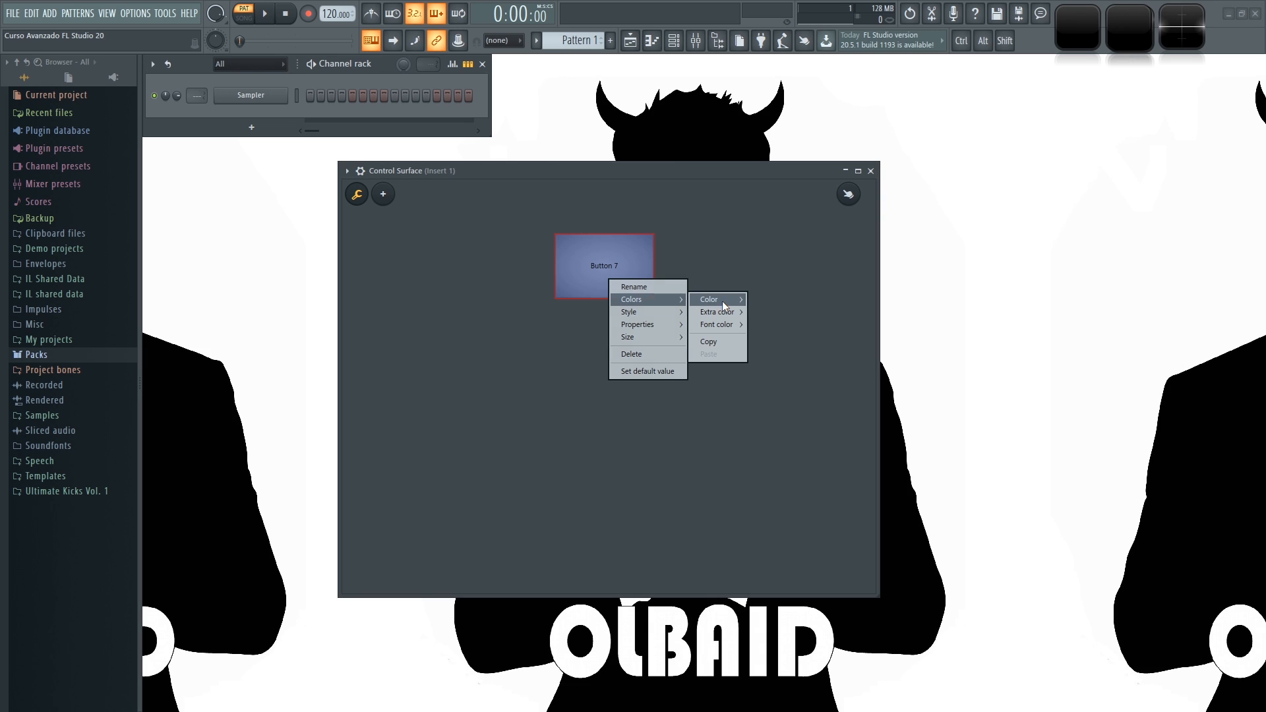
mouse_move(723, 301)
click(911, 303)
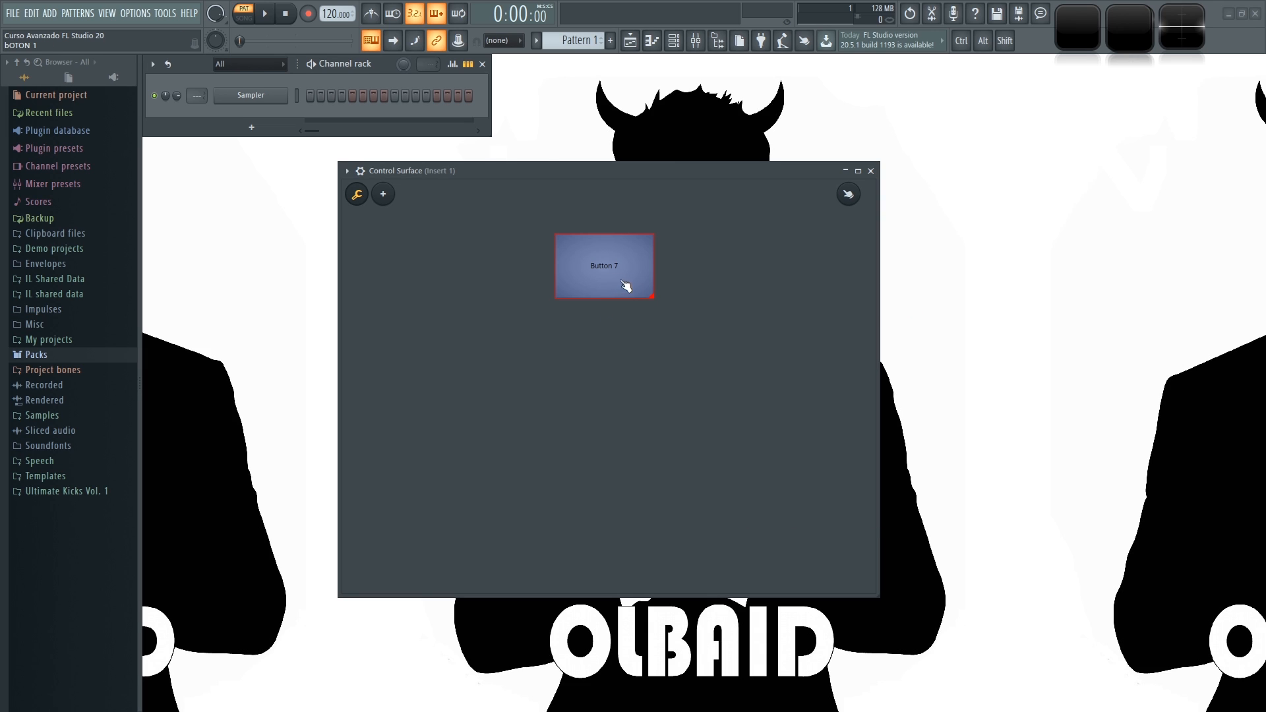
- Move the blue button slightly to the left and change its style to Blue Tab
drag(623, 280, 606, 281)
right_click(596, 274)
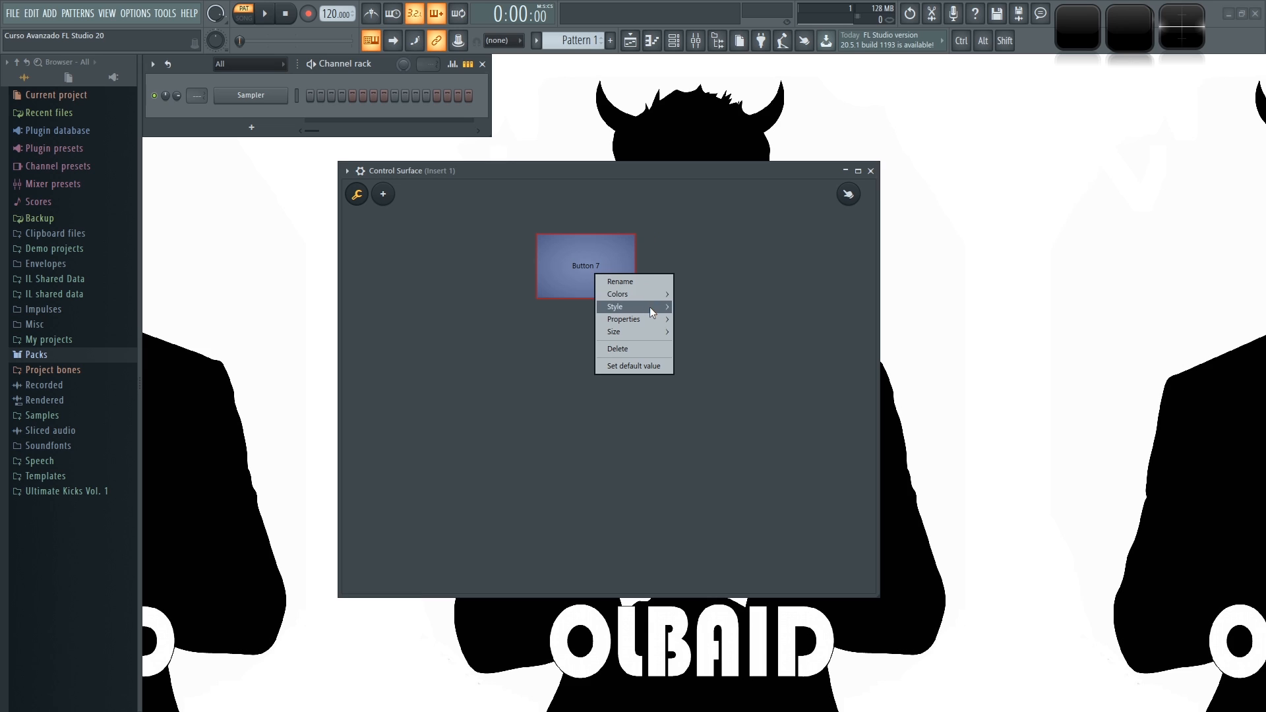
mouse_move(650, 307)
click(712, 318)
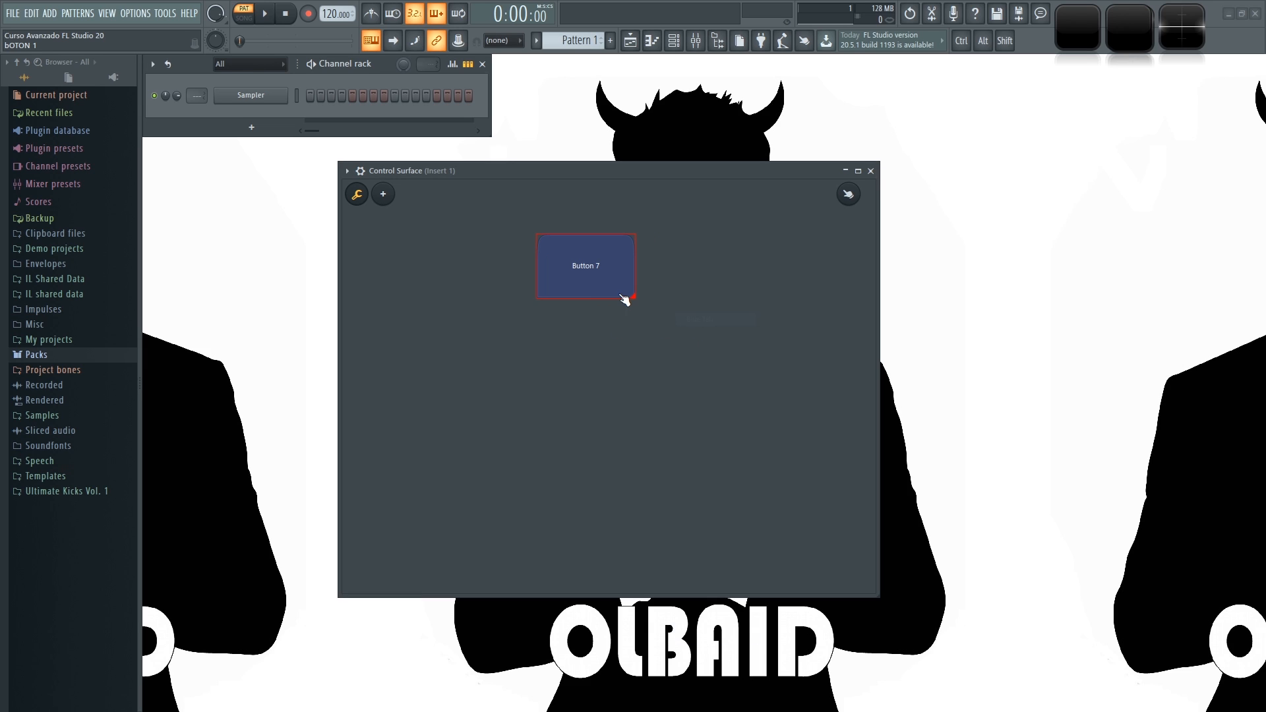
- Change the button's style to Light And Sober and try the button outside edit mode
right_click(594, 278)
mouse_move(655, 309)
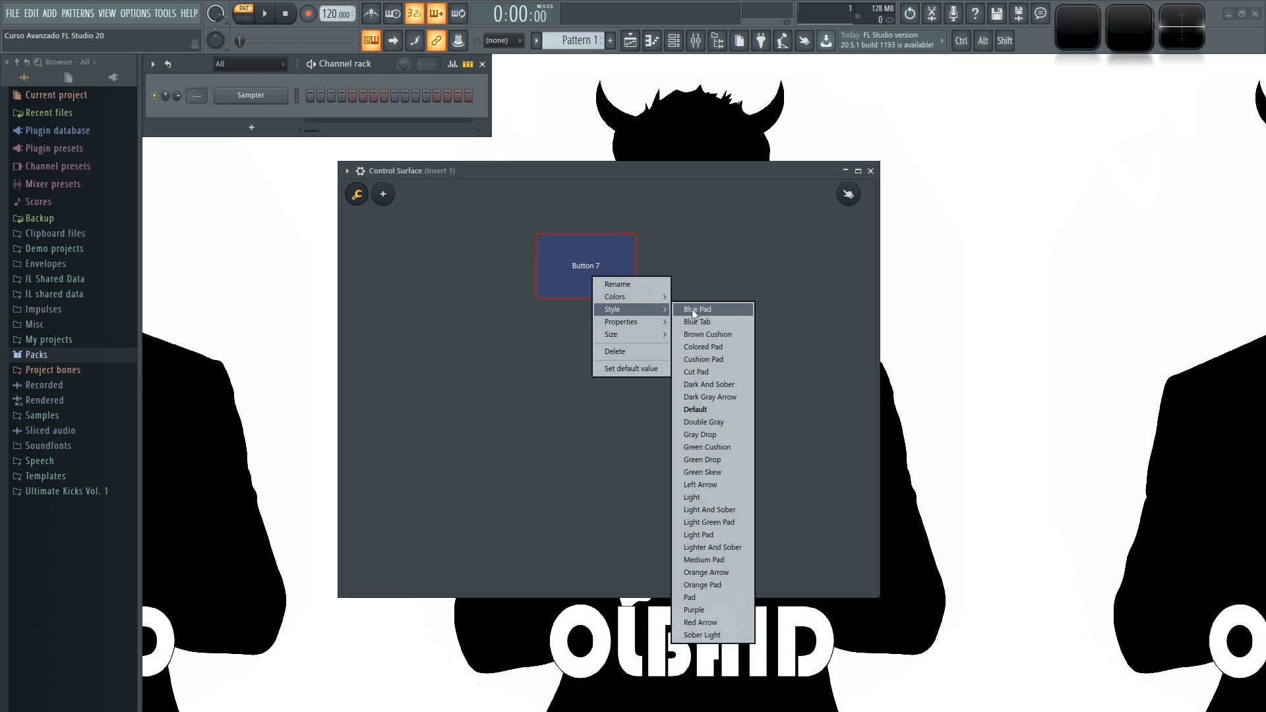
click(718, 512)
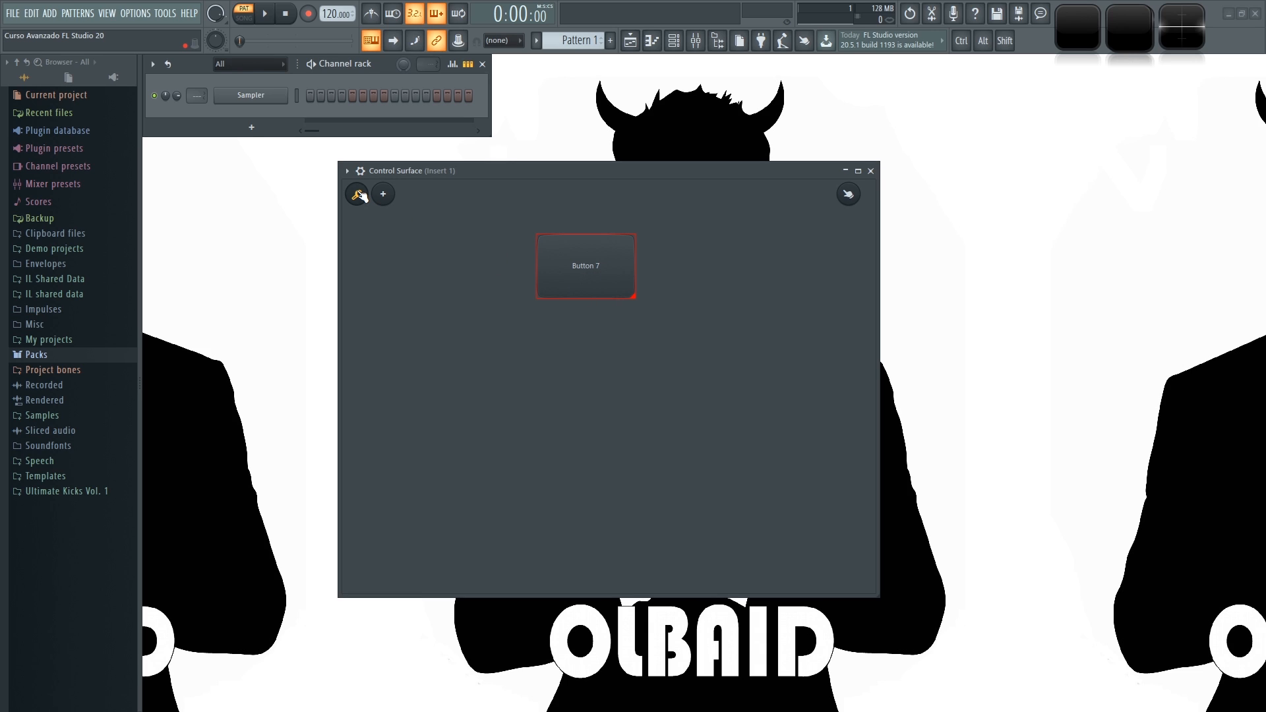
click(356, 195)
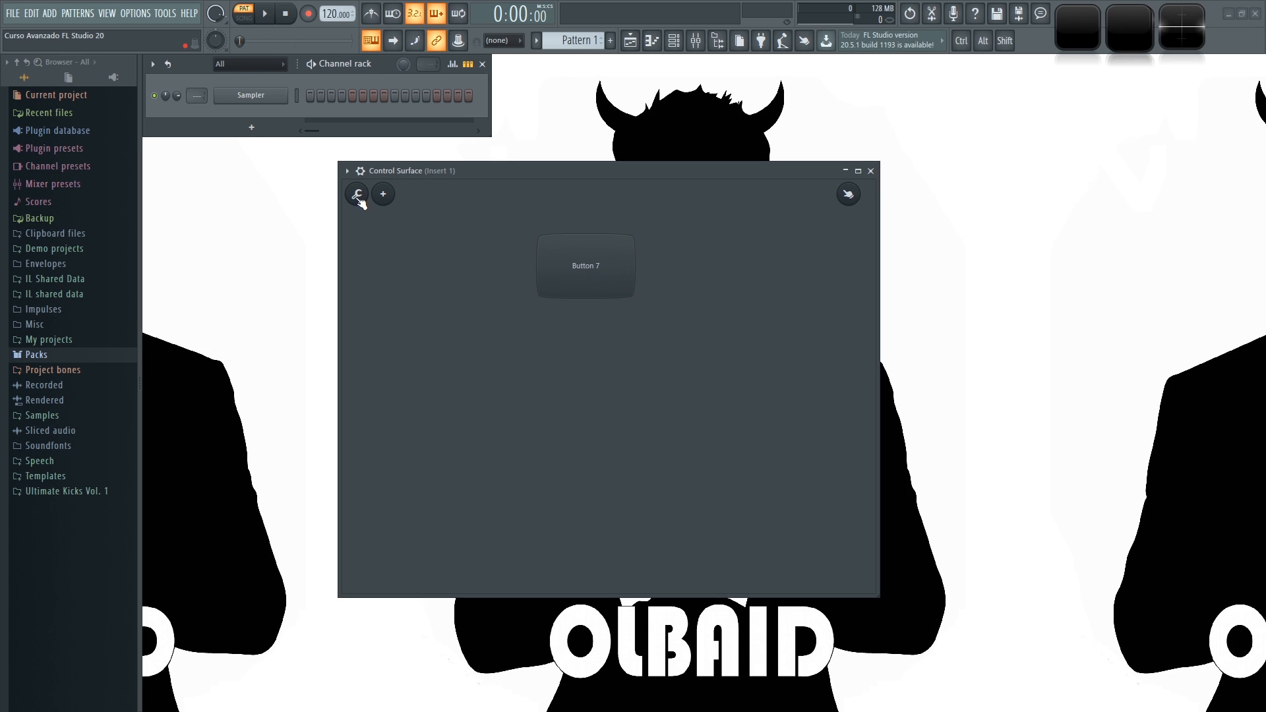
click(589, 271)
click(357, 194)
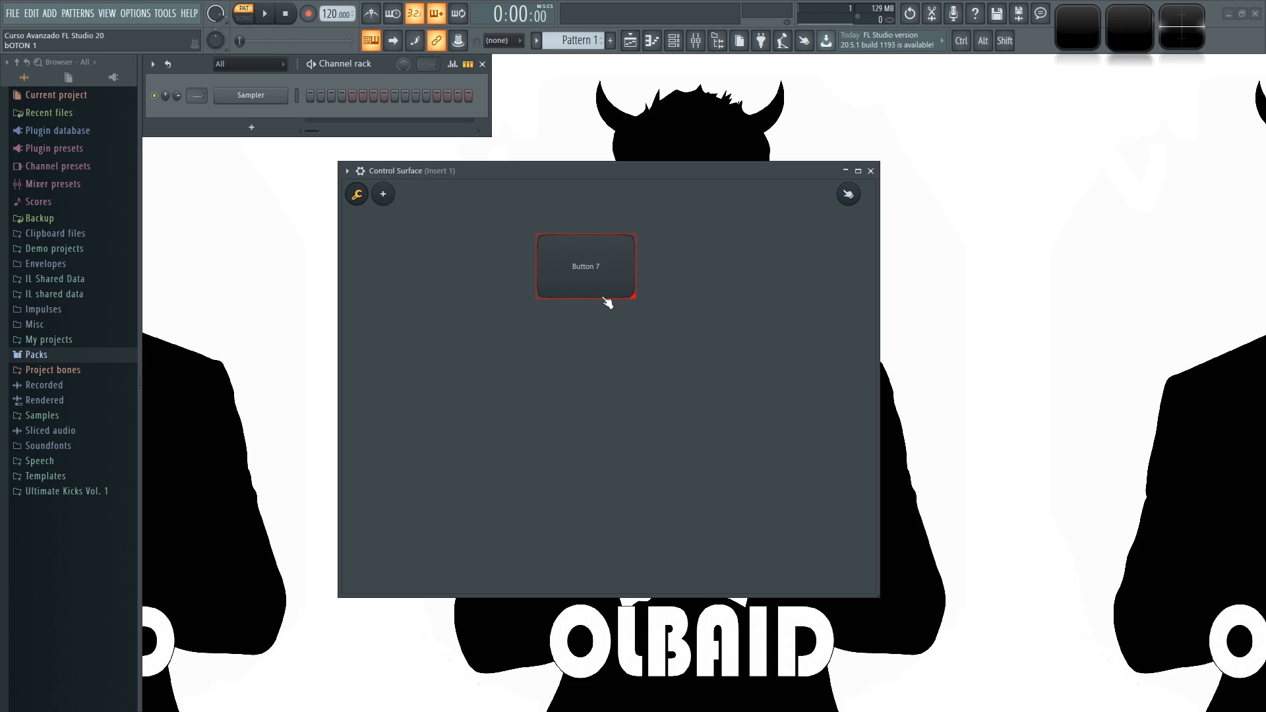
- Change the button's style to Orange Arrow and preview it outside edit mode
right_click(584, 265)
mouse_move(625, 298)
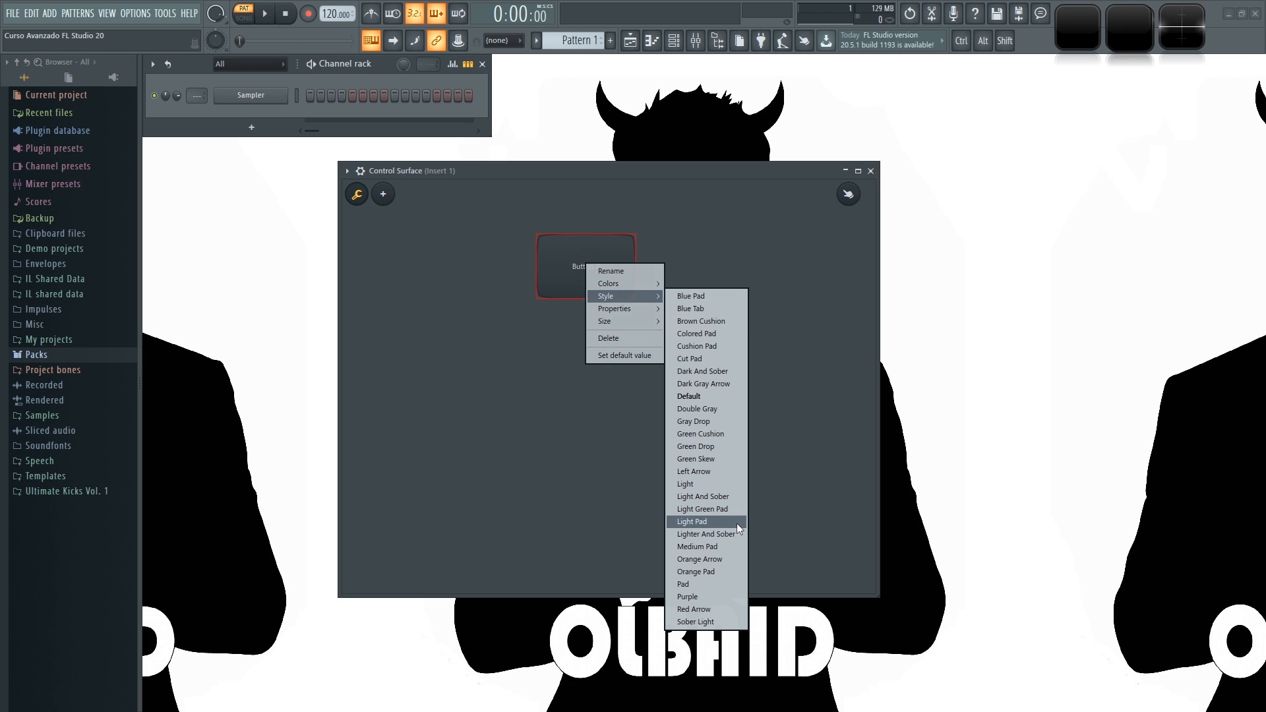
click(714, 560)
click(357, 194)
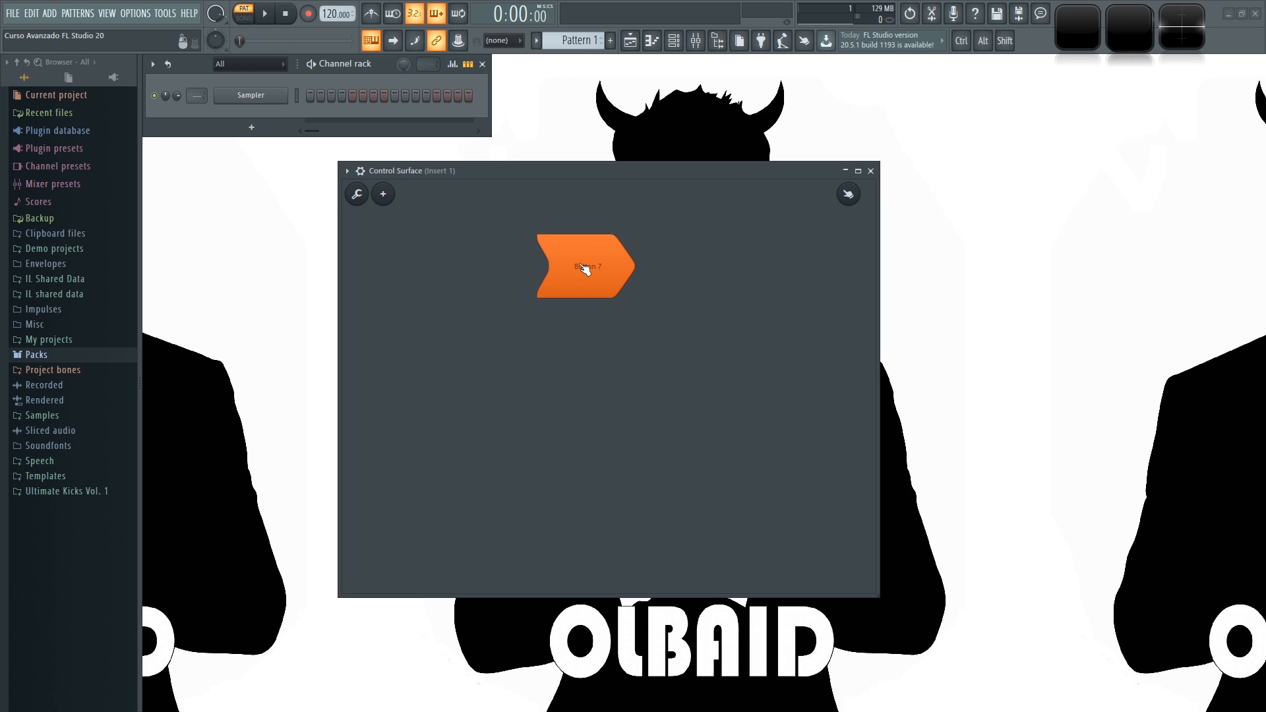
click(357, 193)
- Rename the orange arrow button as "trt"
right_click(570, 273)
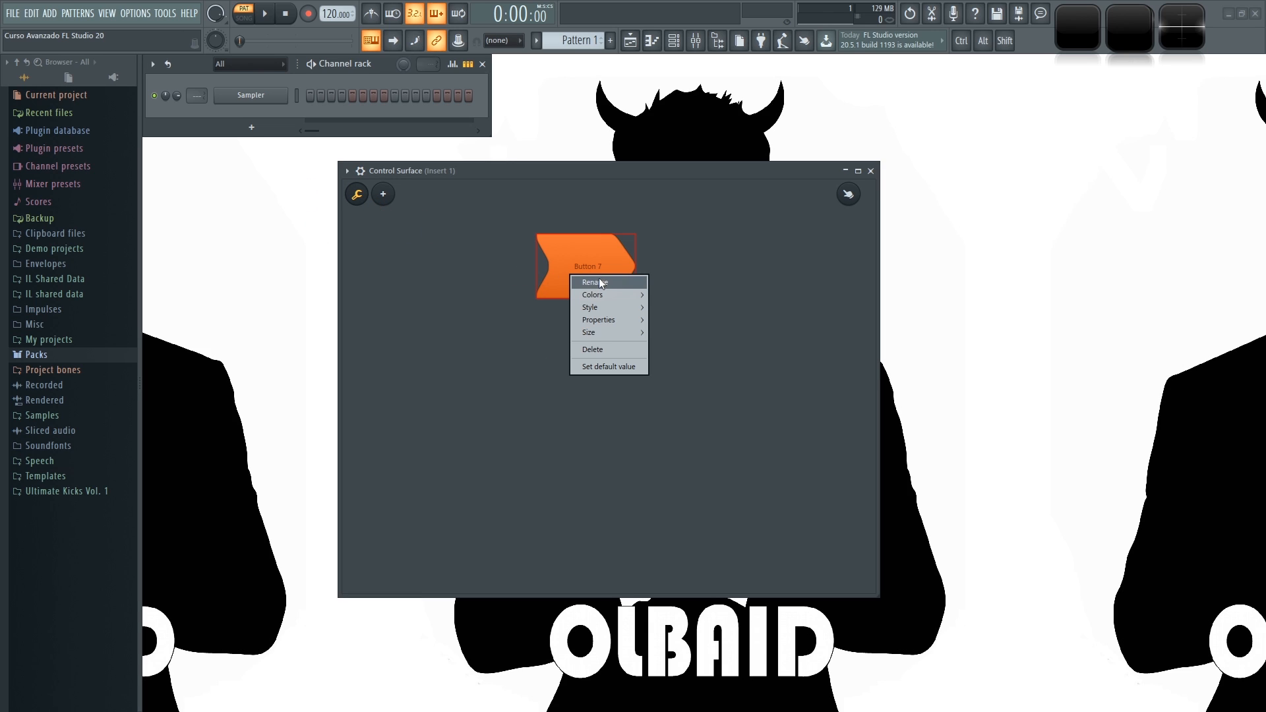
click(626, 284)
text(trt)
key(Return)
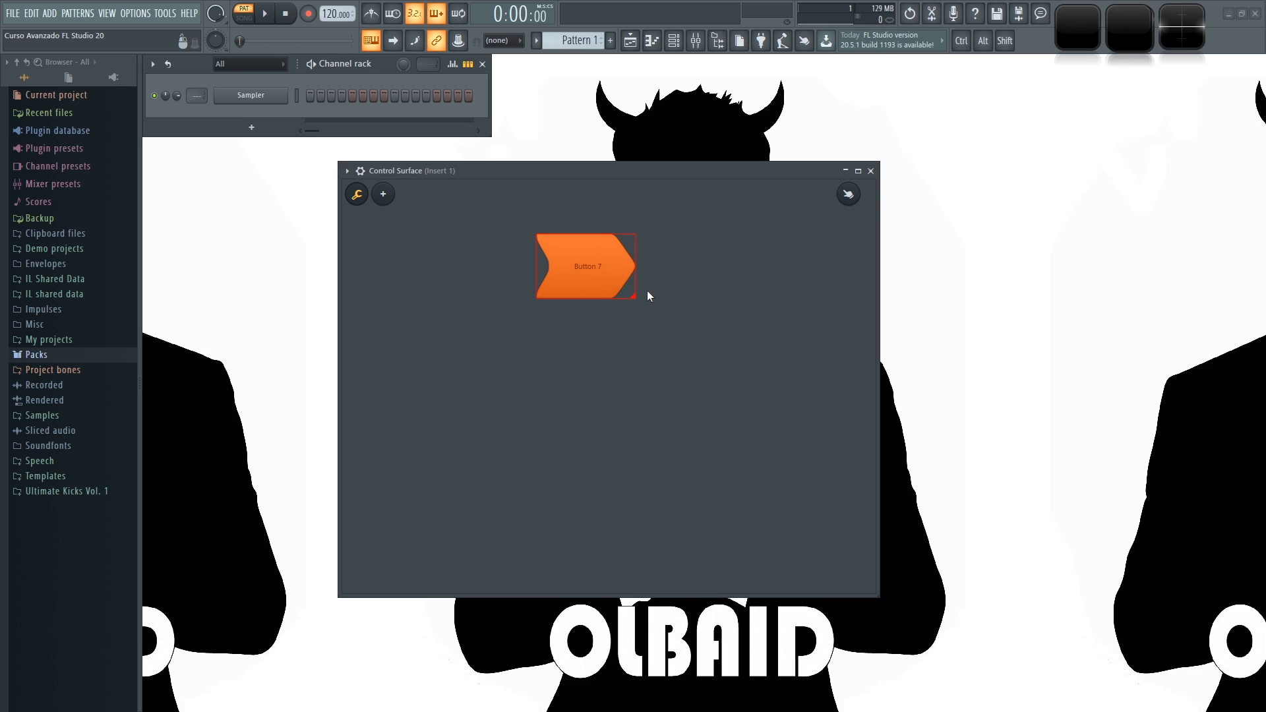
- Rename the orange arrow button as "Boton"
right_click(585, 272)
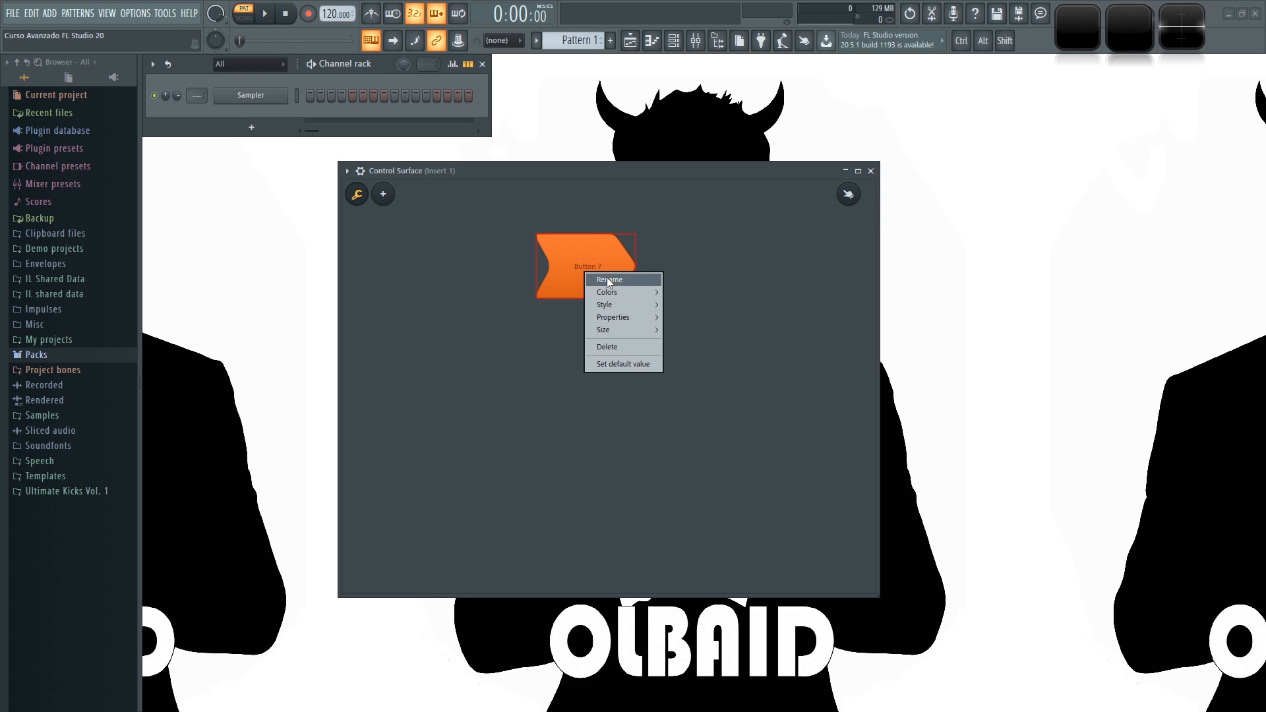
click(608, 280)
text(Boton)
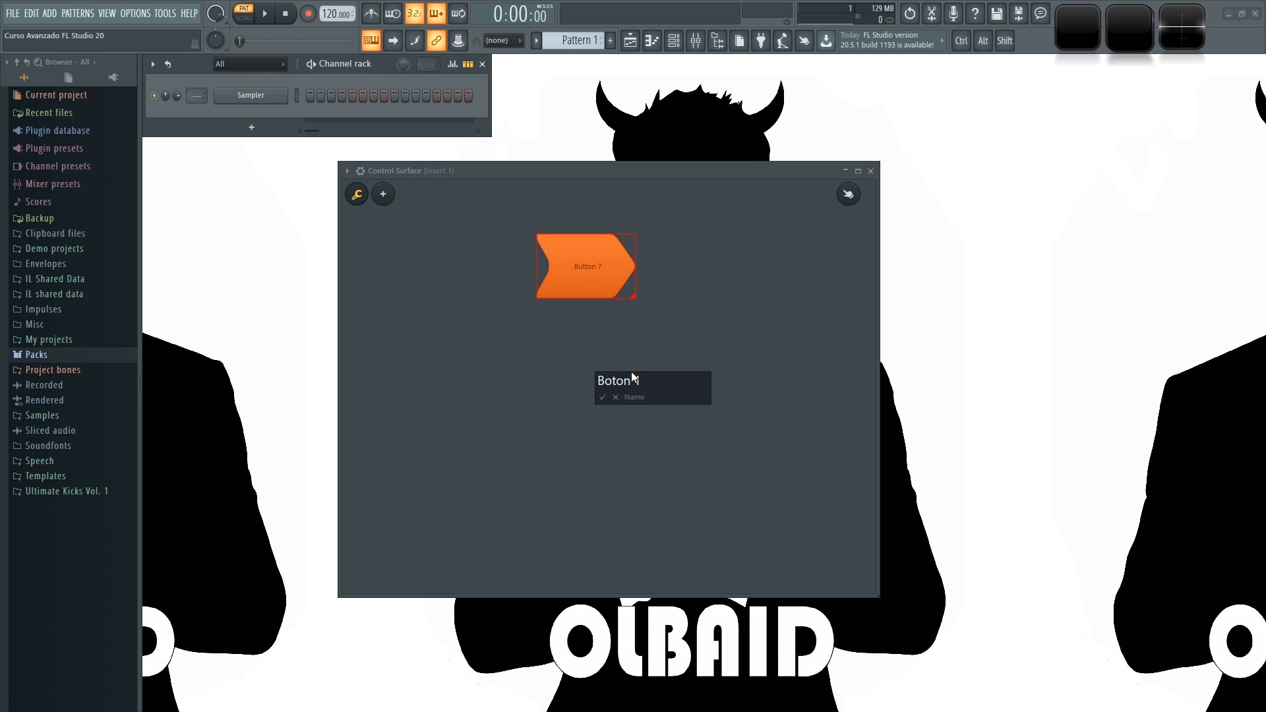
key(Return)
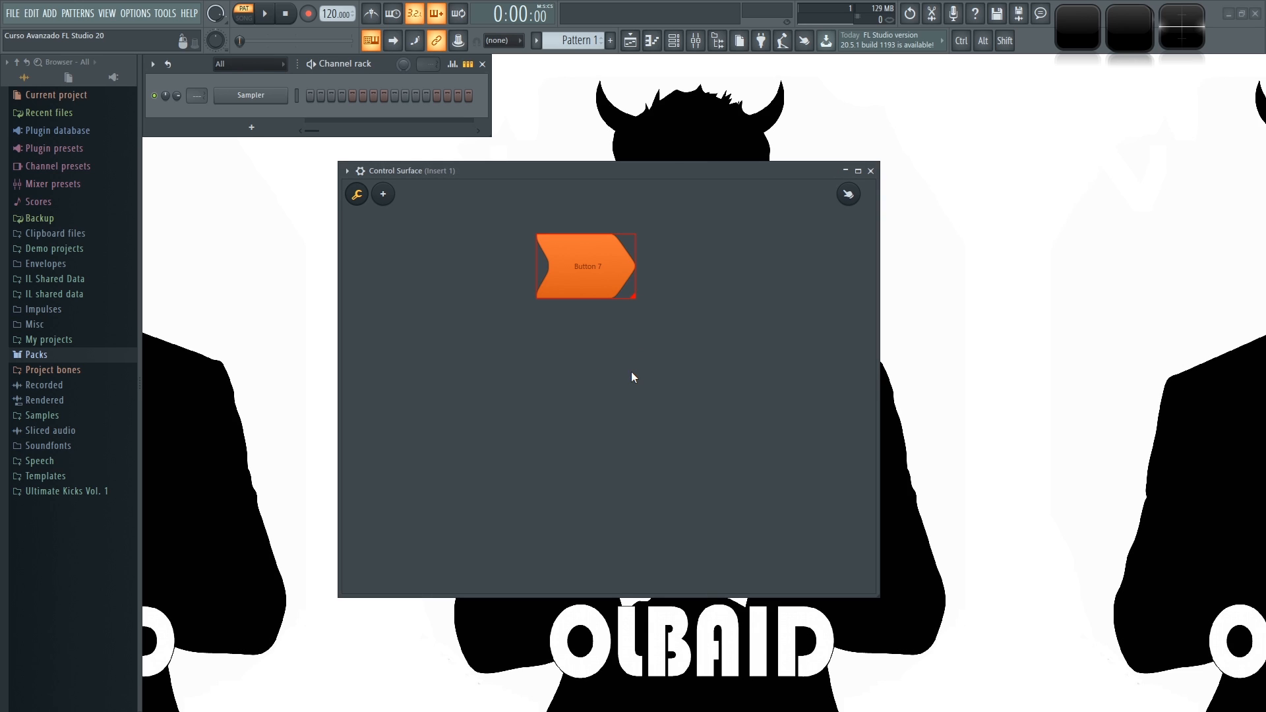
- Set the orange button's caption to "Etiqueta" and shift the button slightly to the right
right_click(573, 269)
click(575, 264)
right_click(584, 269)
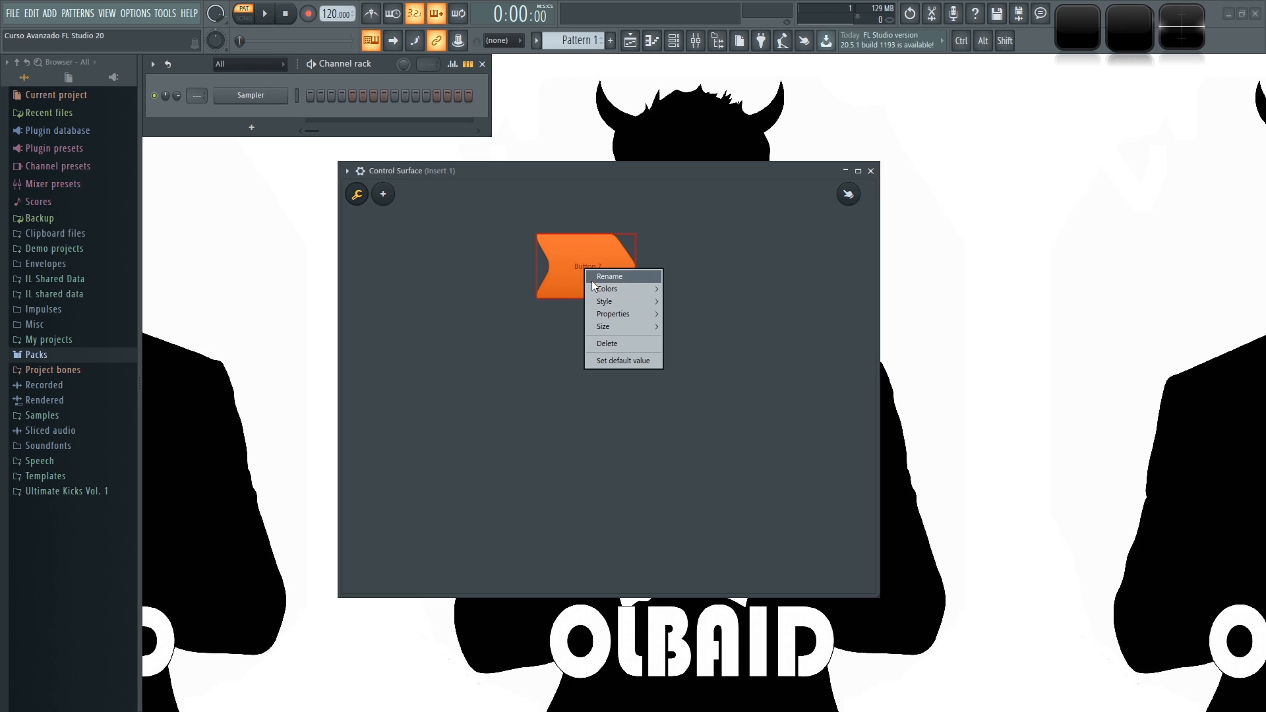
mouse_move(634, 315)
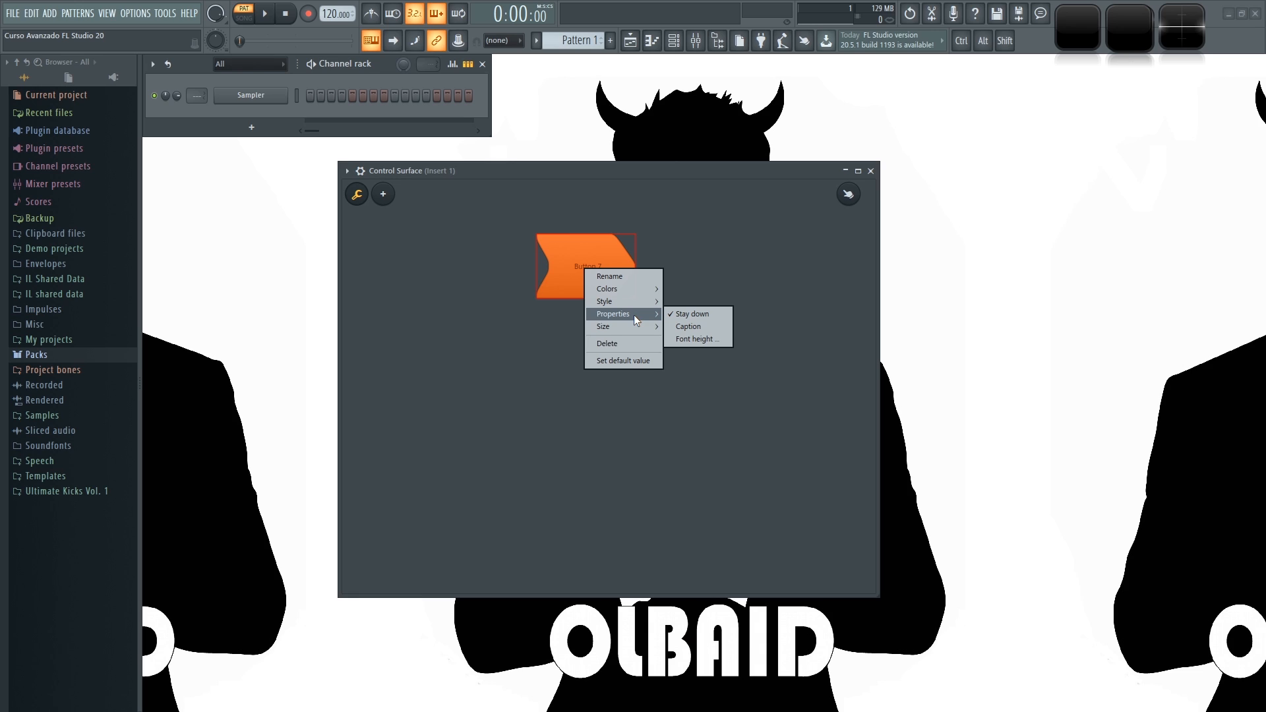
click(699, 327)
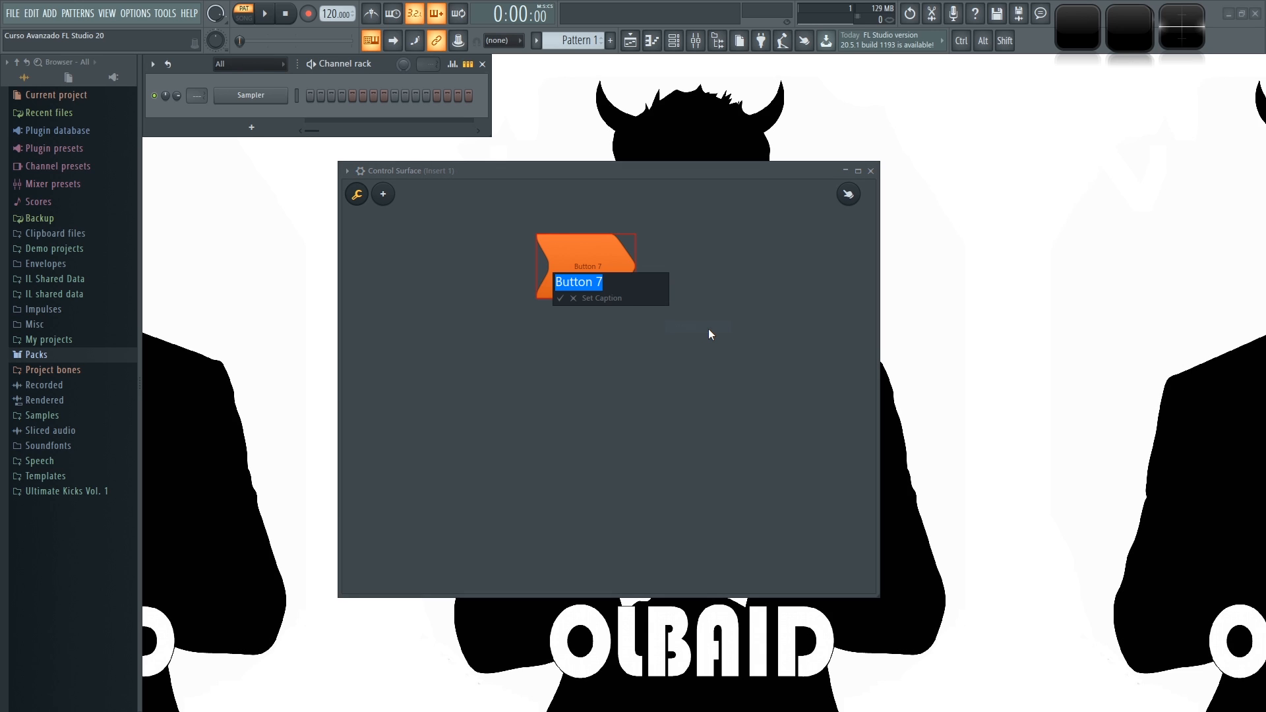
text(Etiqueta)
key(Return)
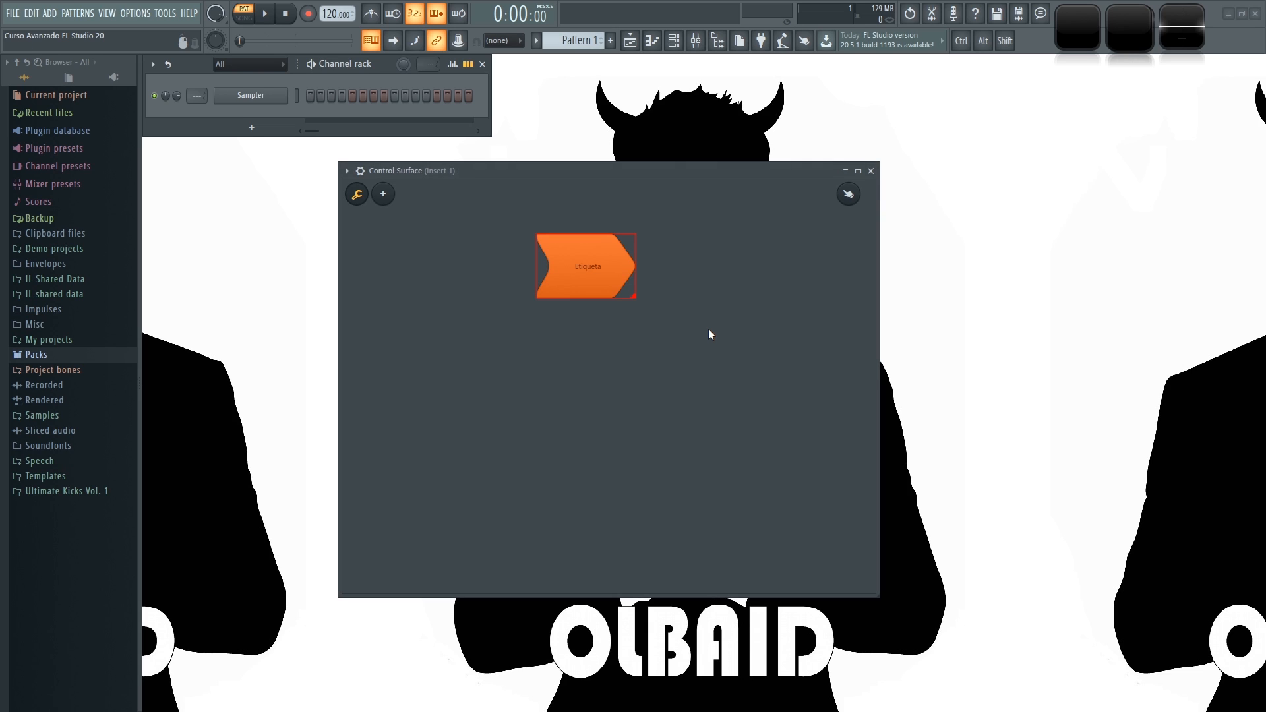
drag(601, 282, 626, 275)
- Add a Dark Matter knob and enlarge it below the orange button
click(383, 194)
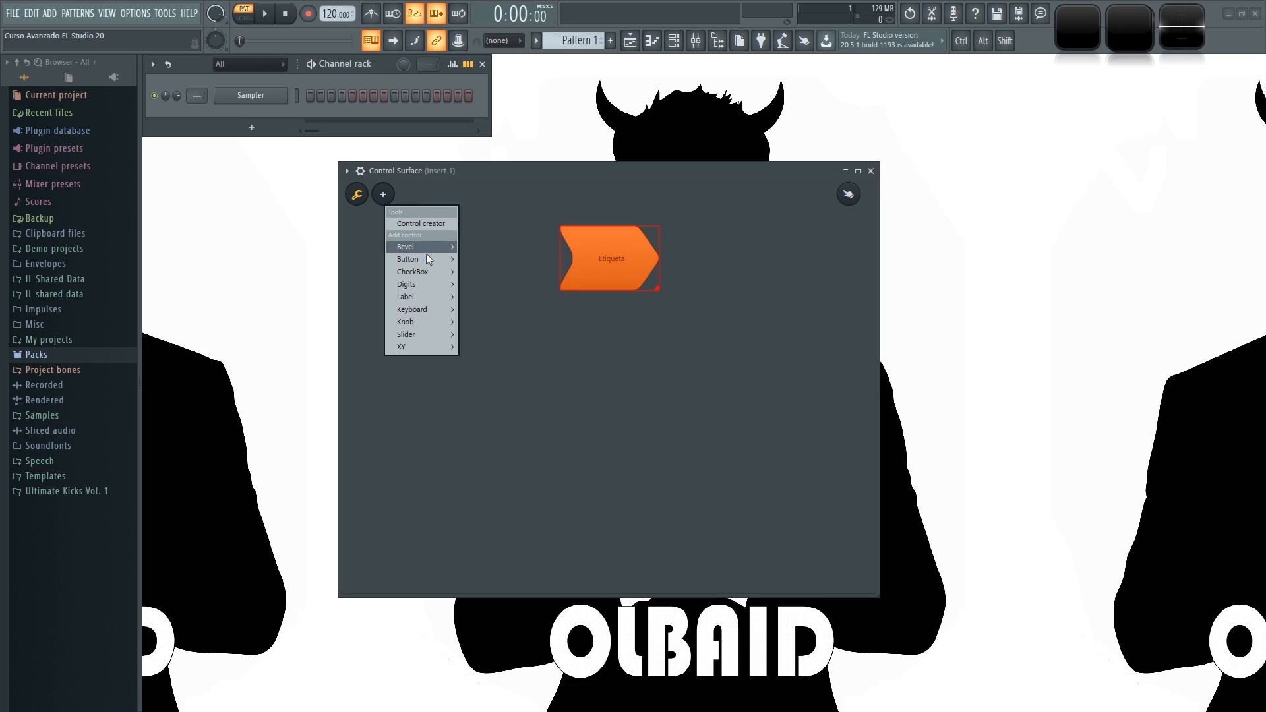
mouse_move(435, 295)
mouse_move(426, 321)
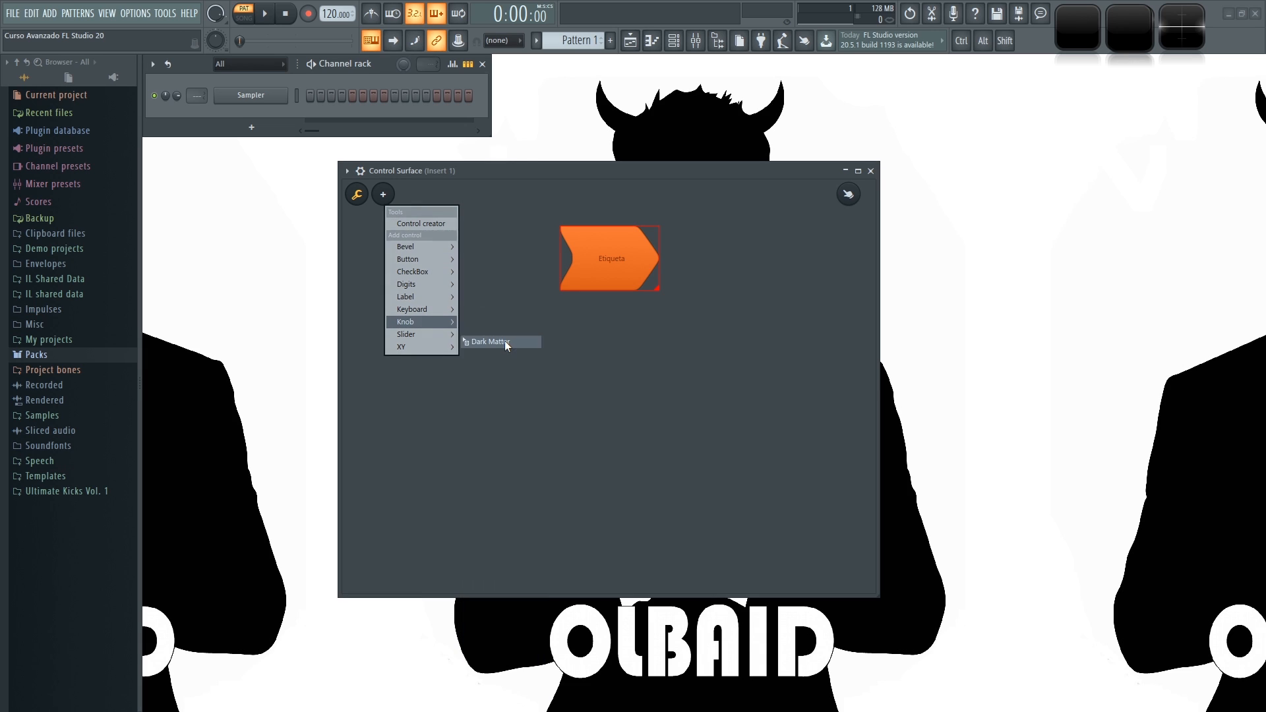
click(505, 341)
drag(622, 402, 685, 446)
- Add a Carved slider, place it to the left of the orange button and knob, and enlarge it
click(383, 194)
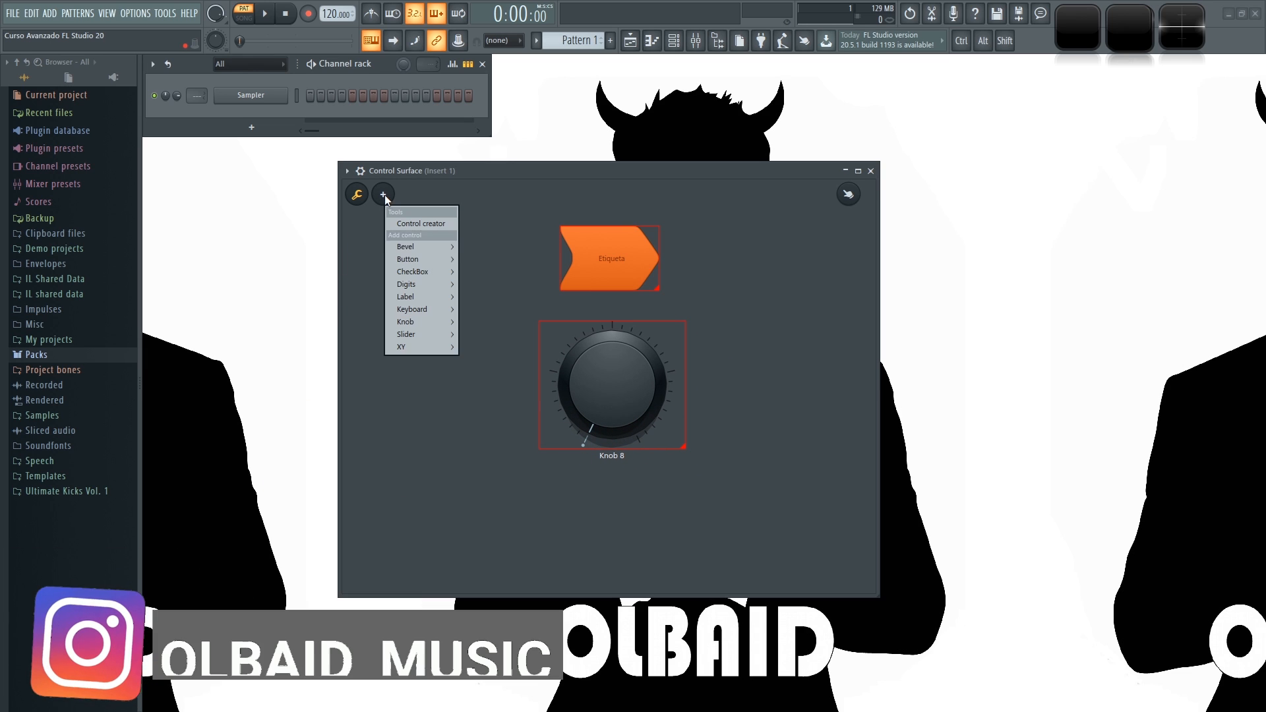
mouse_move(422, 286)
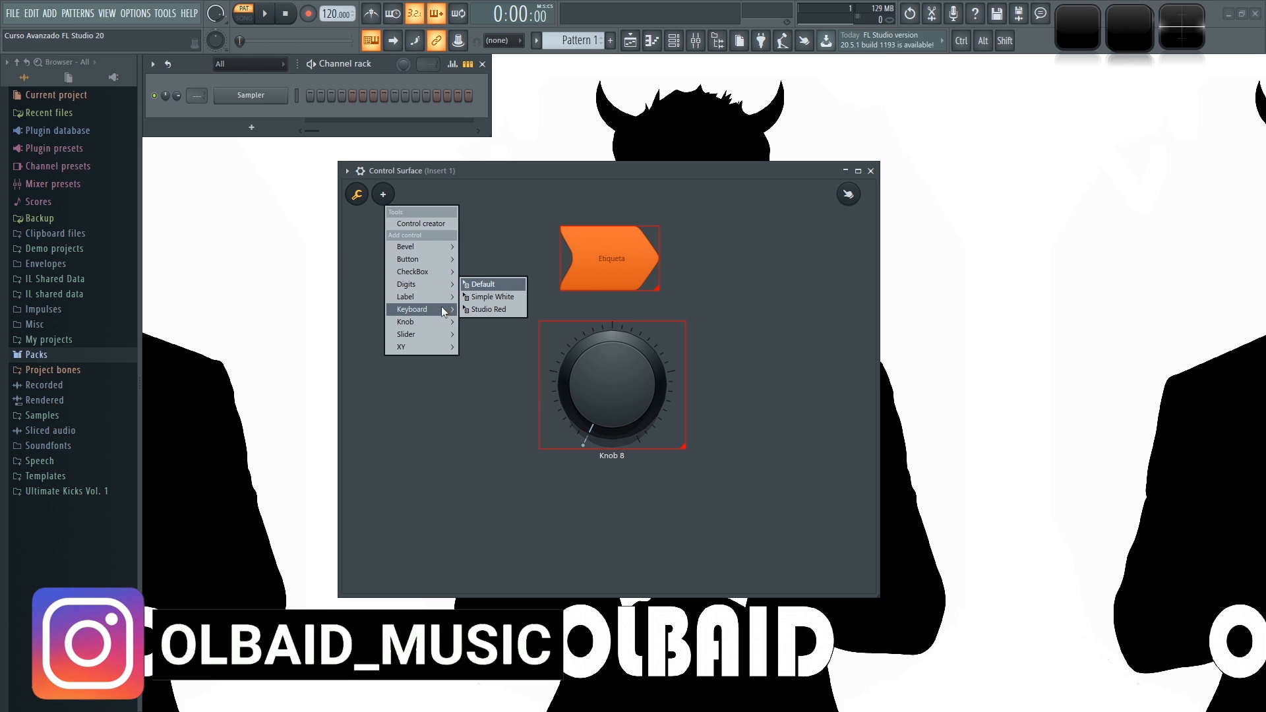
mouse_move(429, 334)
click(503, 344)
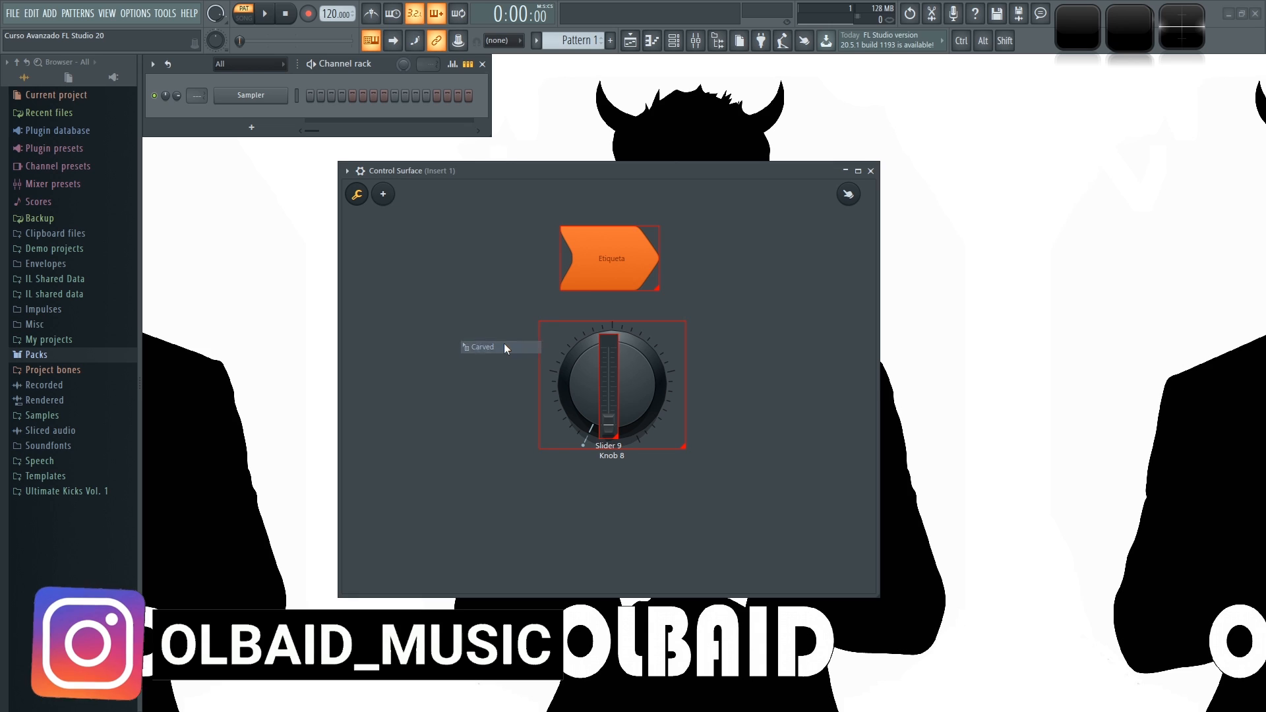
drag(608, 389, 461, 292)
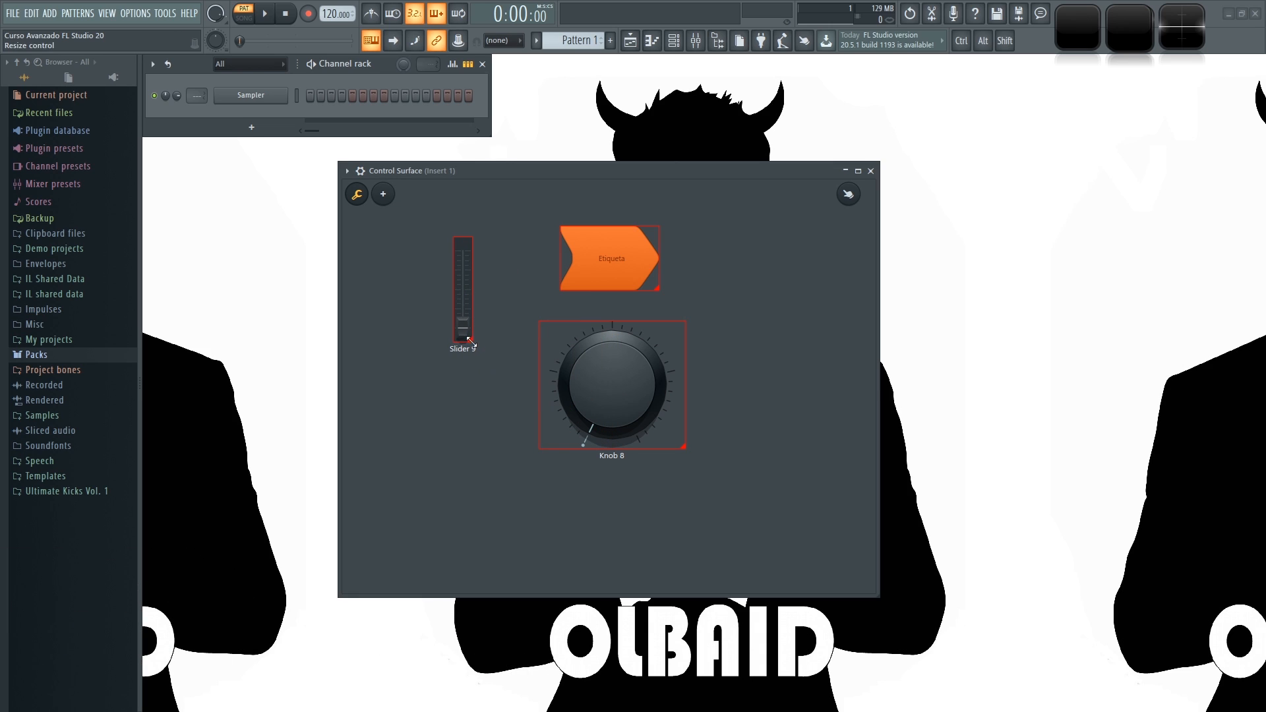
drag(470, 339, 481, 421)
- Leave edit mode and try the orange button, knob and slider, raising the slider to about mid-height
click(359, 198)
click(644, 271)
drag(621, 356, 621, 313)
mouse_move(481, 422)
mouse_down()
mouse_move(482, 277)
mouse_move(476, 439)
mouse_move(474, 400)
mouse_up()
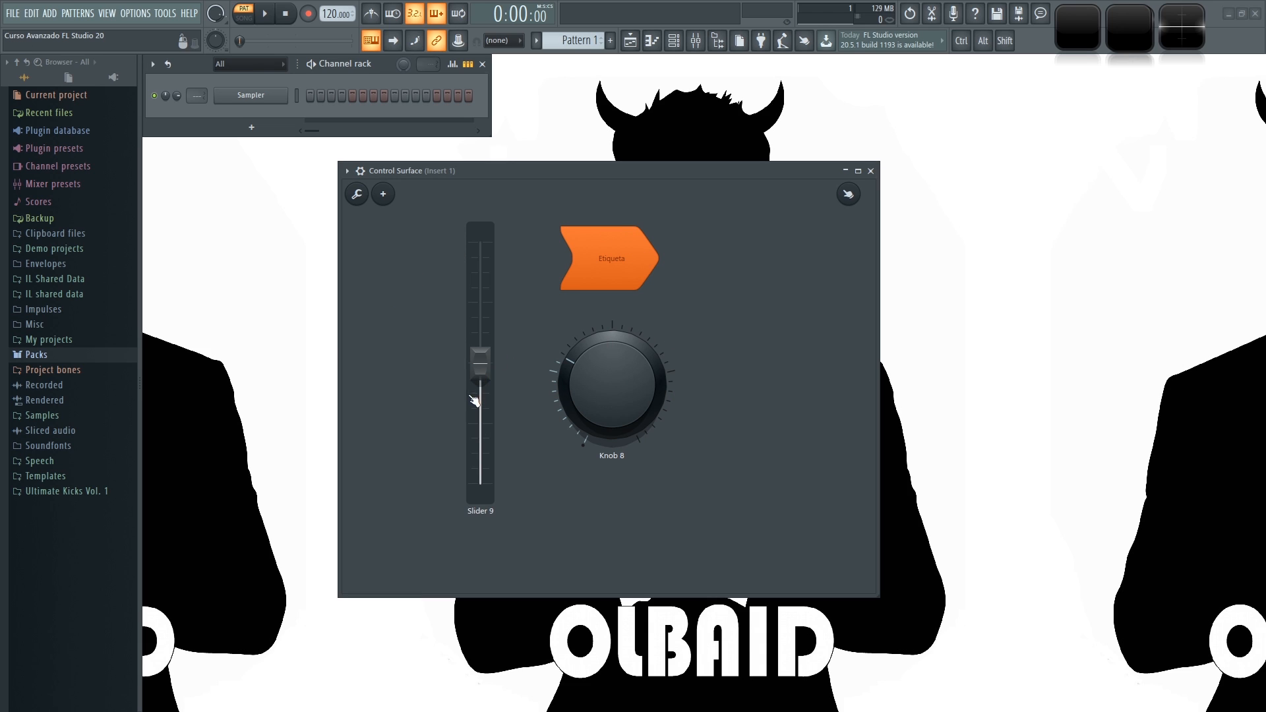
mouse_move(536, 177)
mouse_down()
mouse_move(576, 175)
mouse_move(545, 184)
mouse_up()
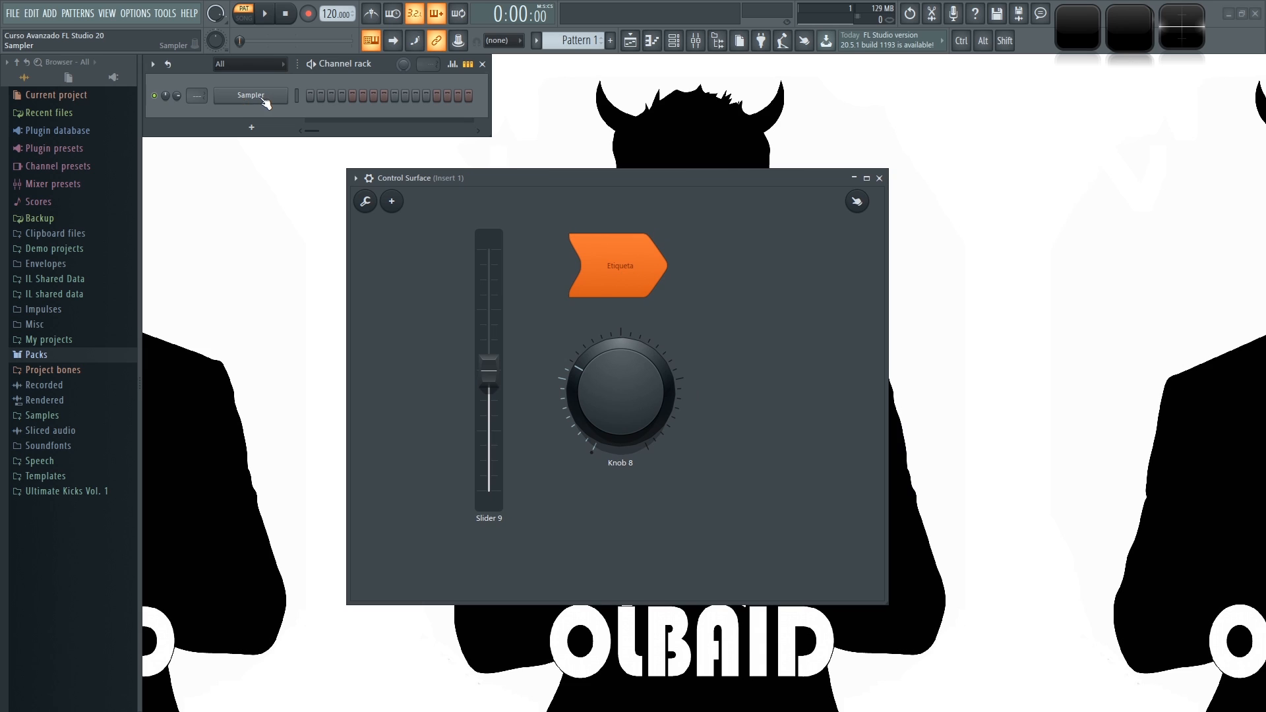
- Clone the Sampler channel repeatedly in the Channel rack until there are five Sampler channels
right_click(269, 100)
click(319, 223)
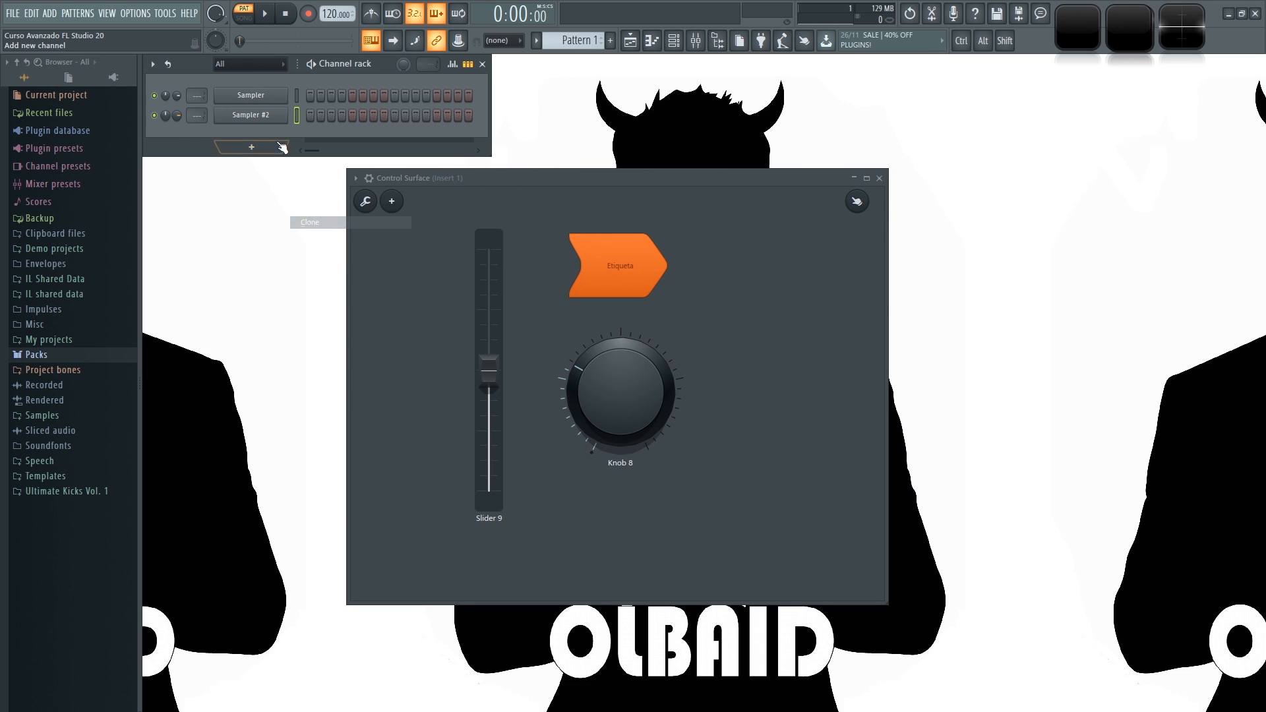
right_click(252, 117)
click(310, 242)
right_click(249, 135)
click(313, 261)
right_click(247, 151)
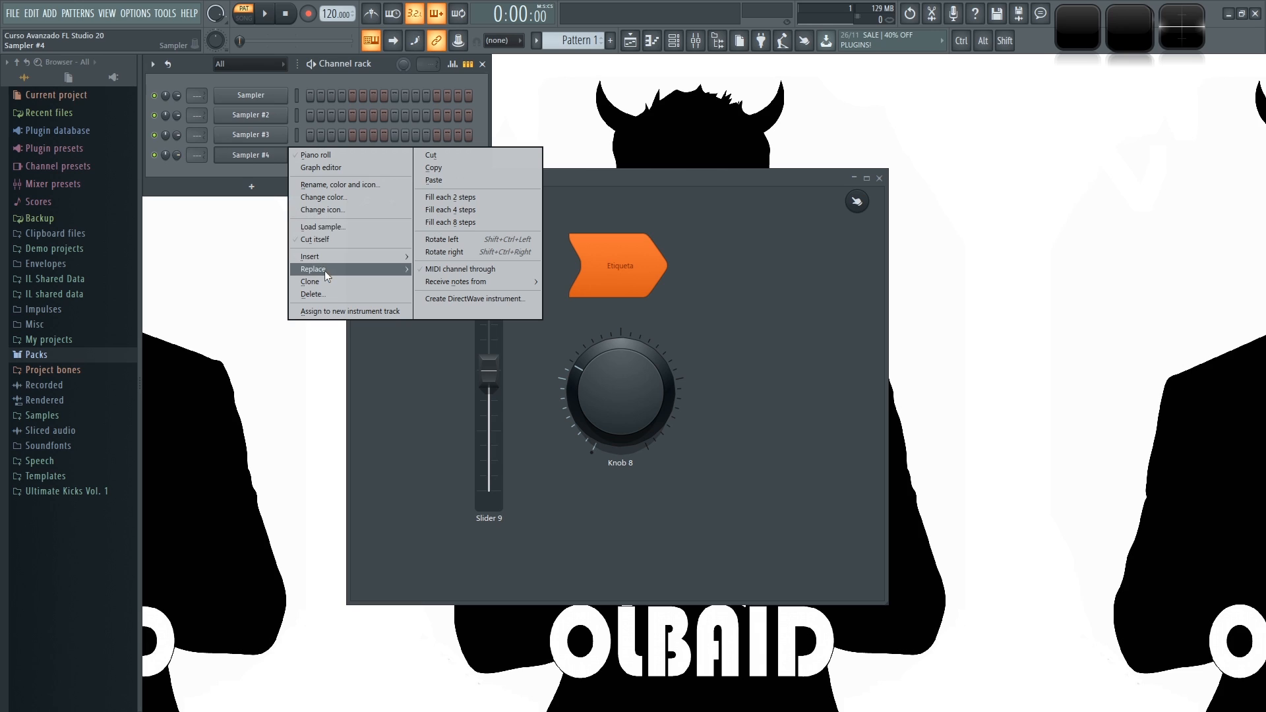
click(315, 282)
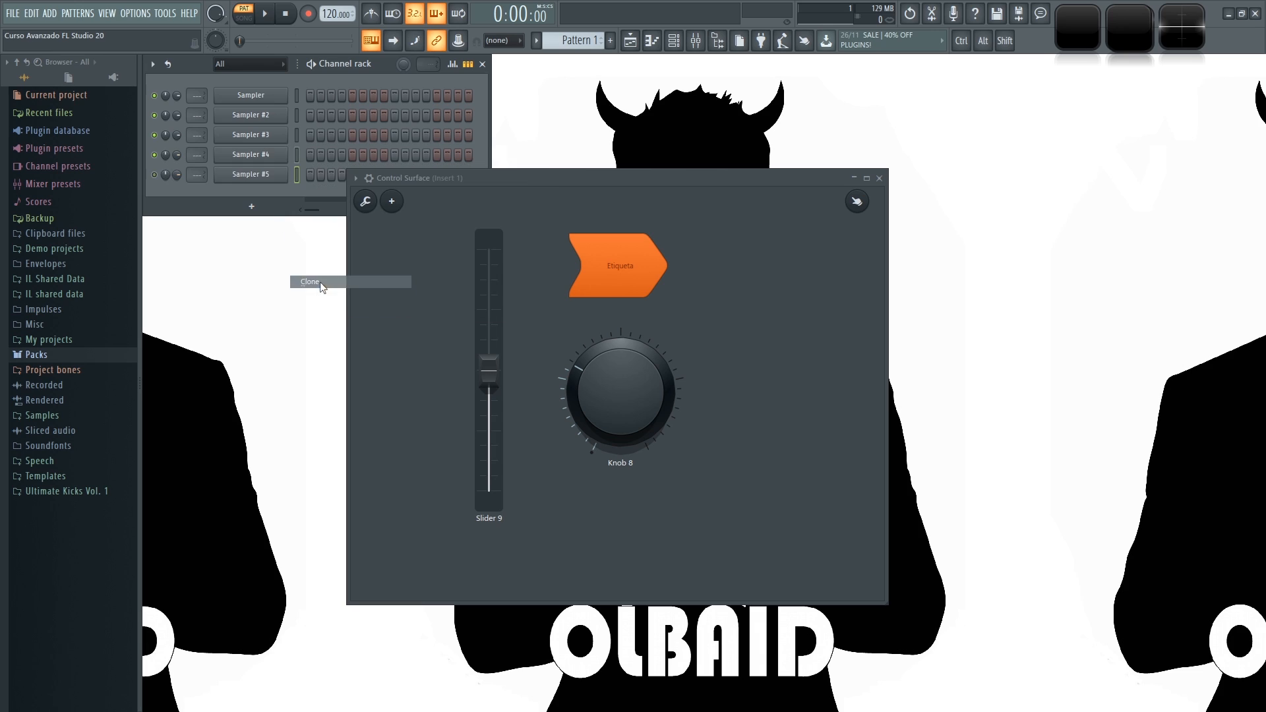
- Link the first Sampler channel's volume to the internal controller Surface - Knob 8 and turn the knob to try it
click(249, 98)
click(270, 99)
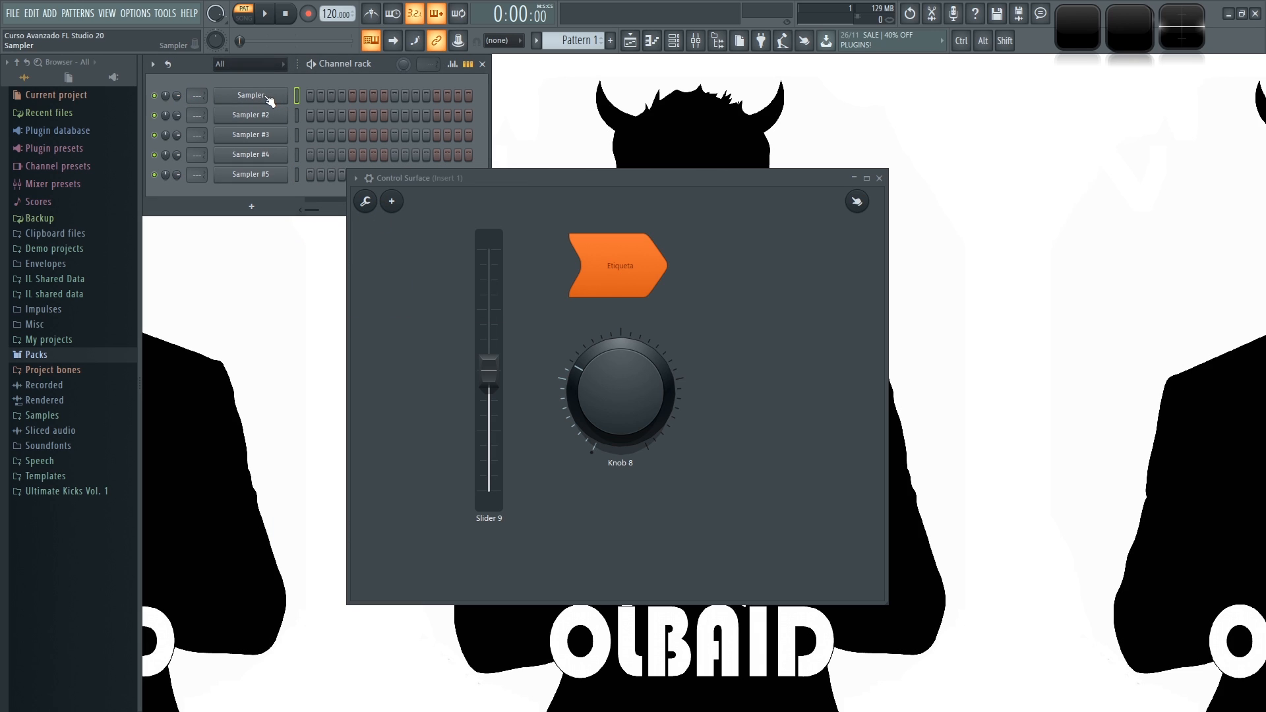
right_click(176, 94)
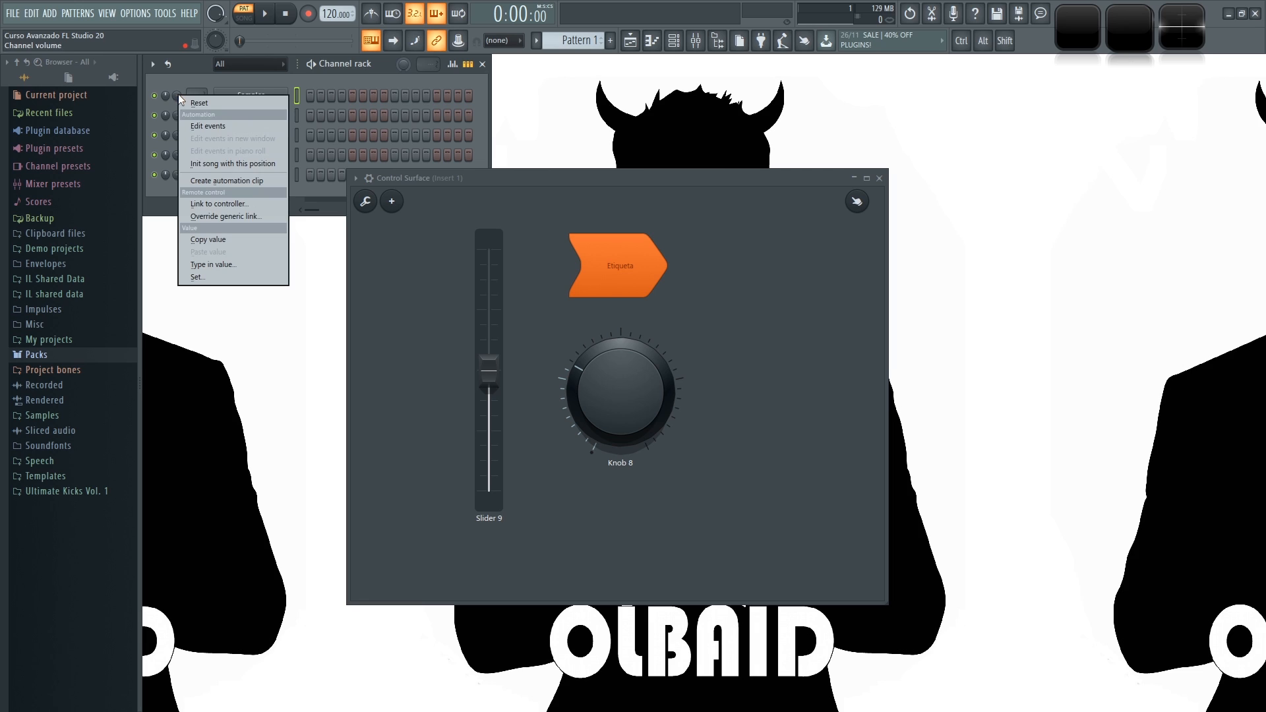
click(207, 206)
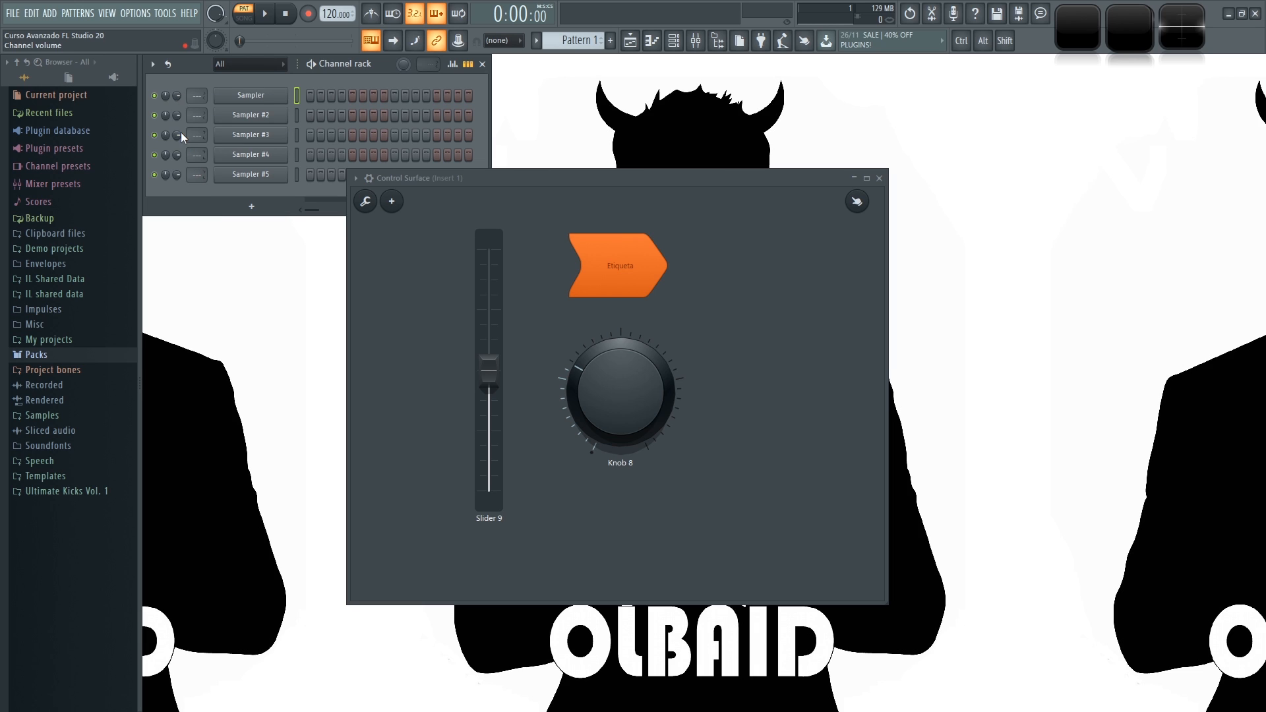
right_click(175, 95)
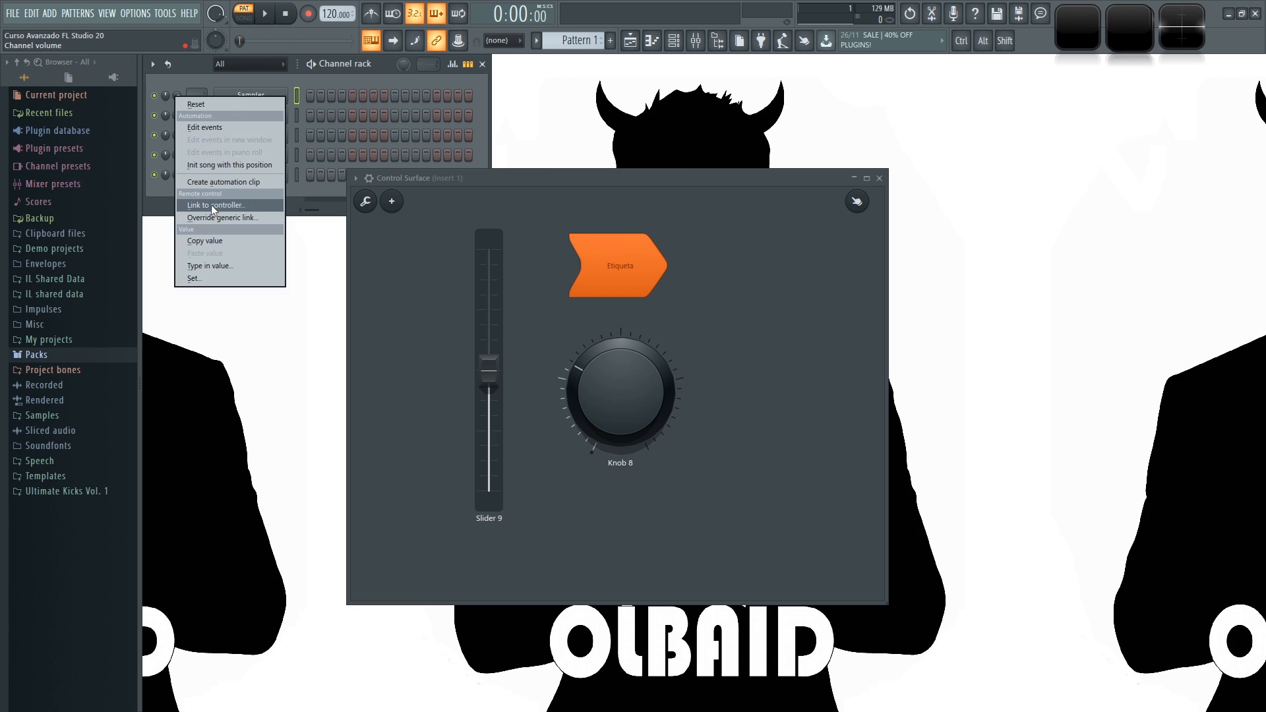
click(211, 205)
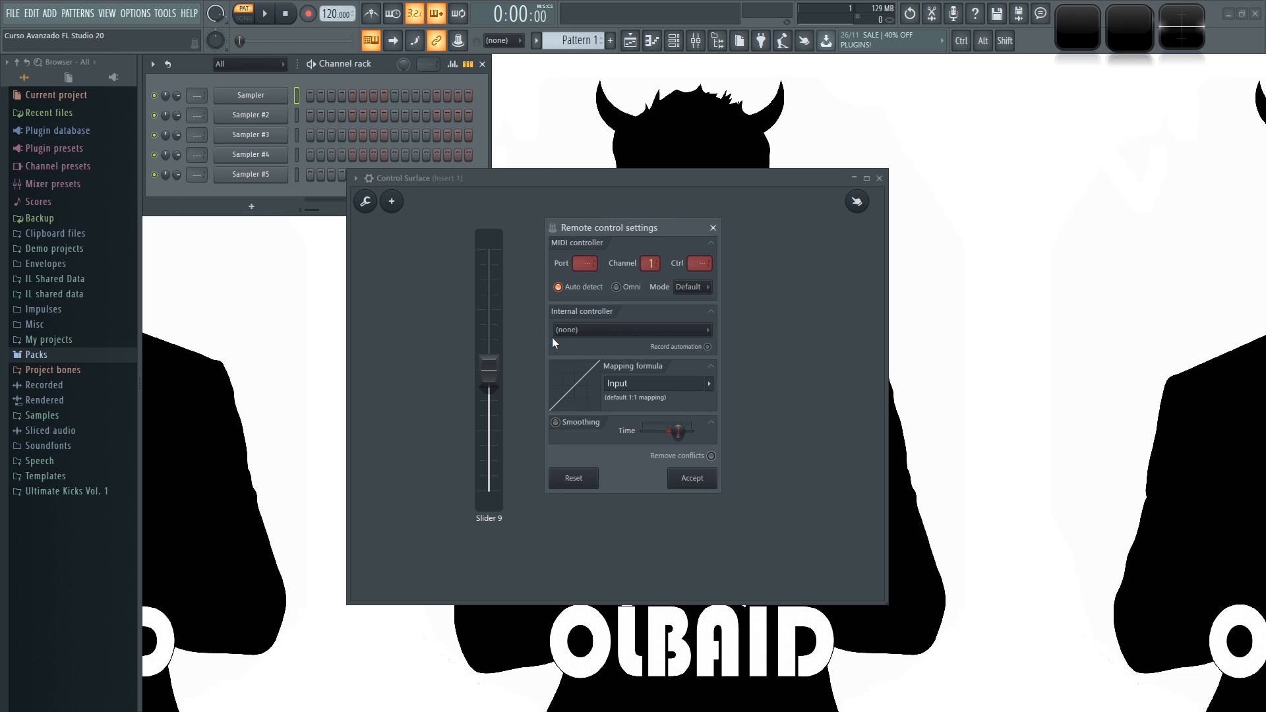
click(679, 329)
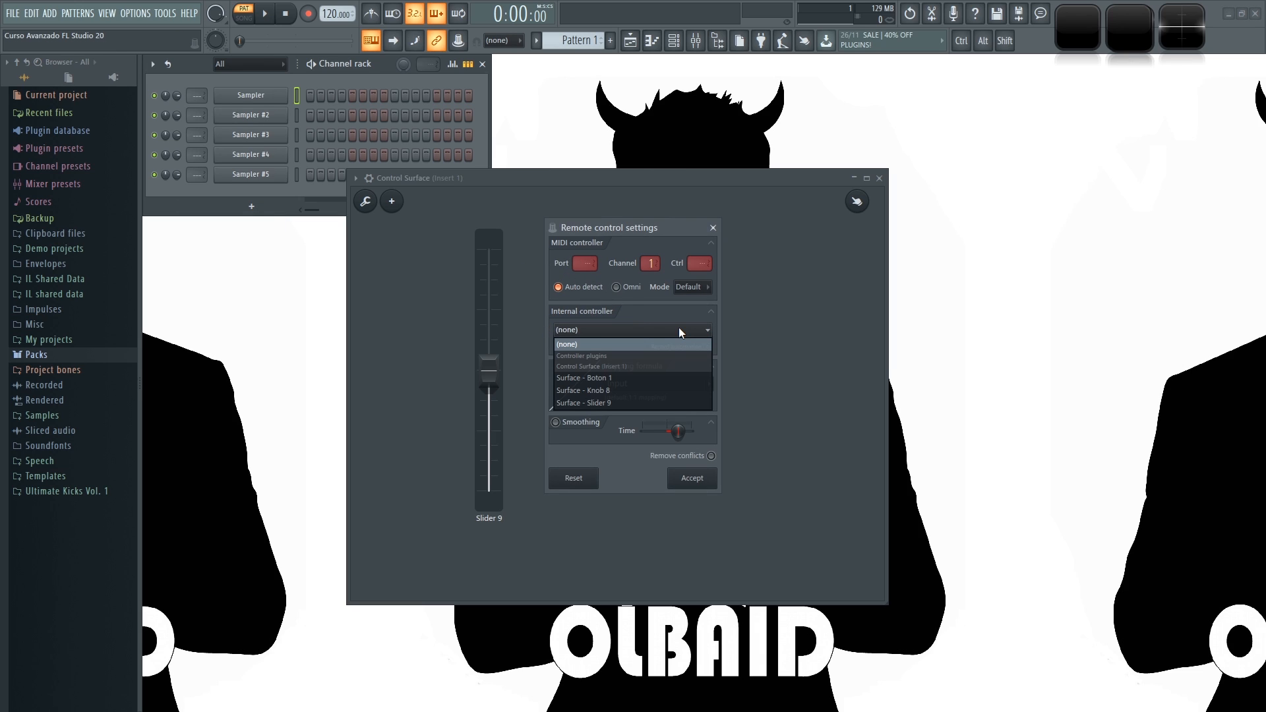
drag(606, 231, 821, 220)
click(842, 319)
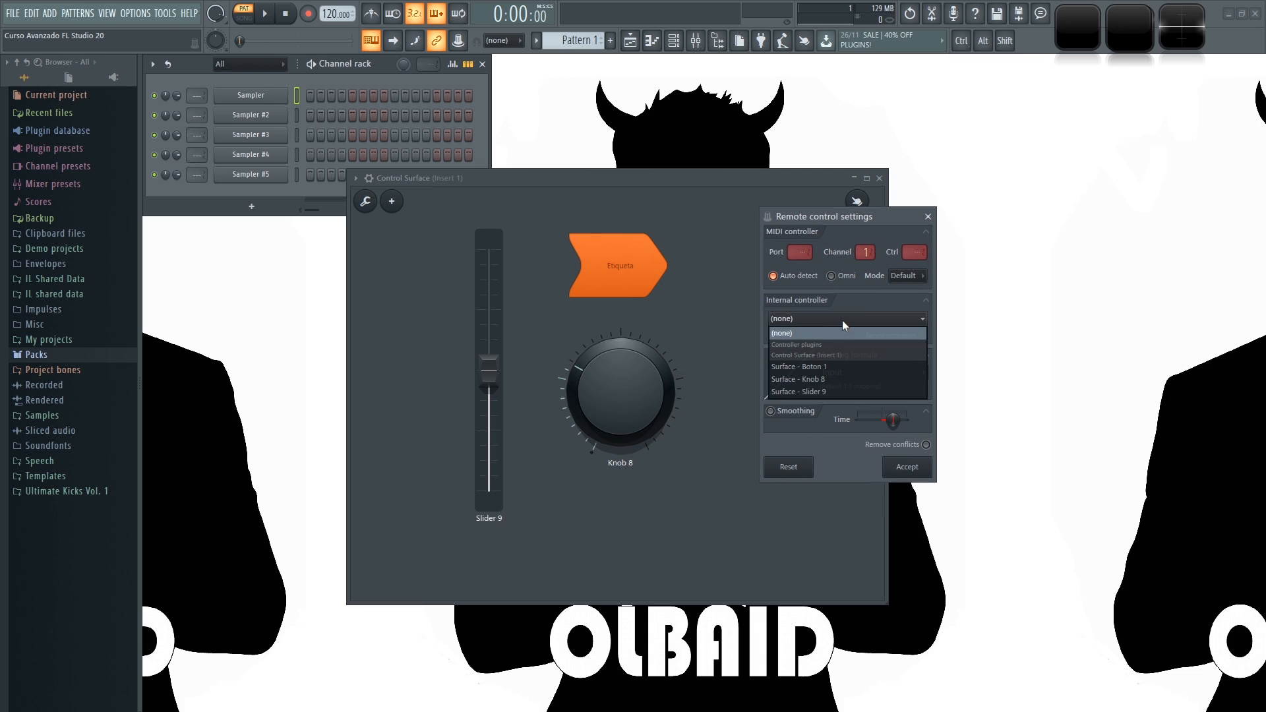
click(828, 380)
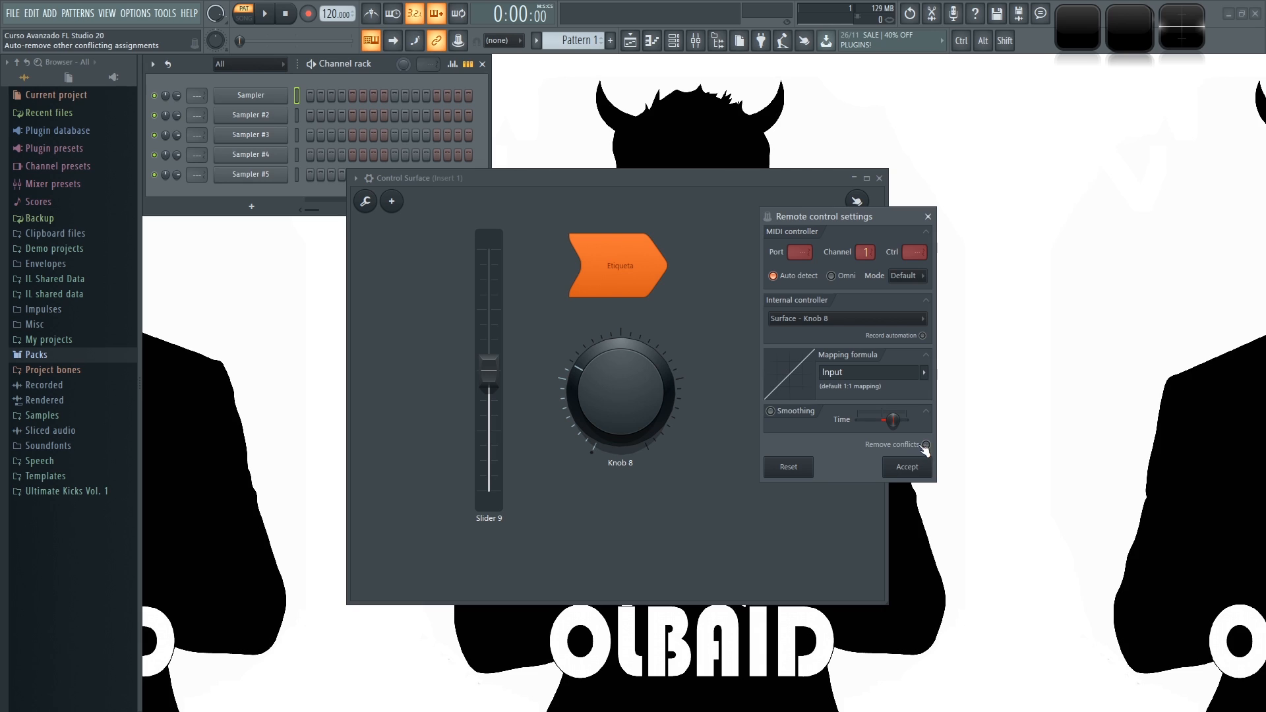
click(905, 470)
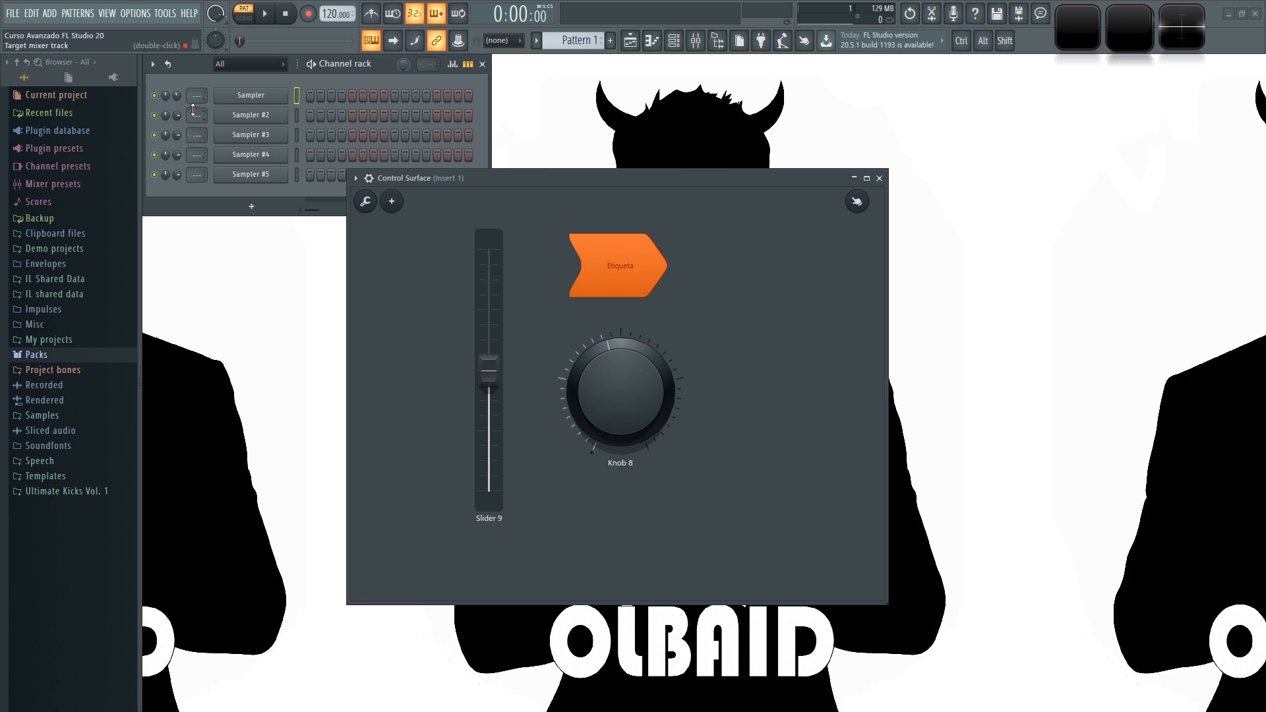
drag(620, 393, 619, 330)
- Link the Sampler #3 channel's volume to the internal controller Surface - Knob 8
right_click(177, 135)
click(213, 245)
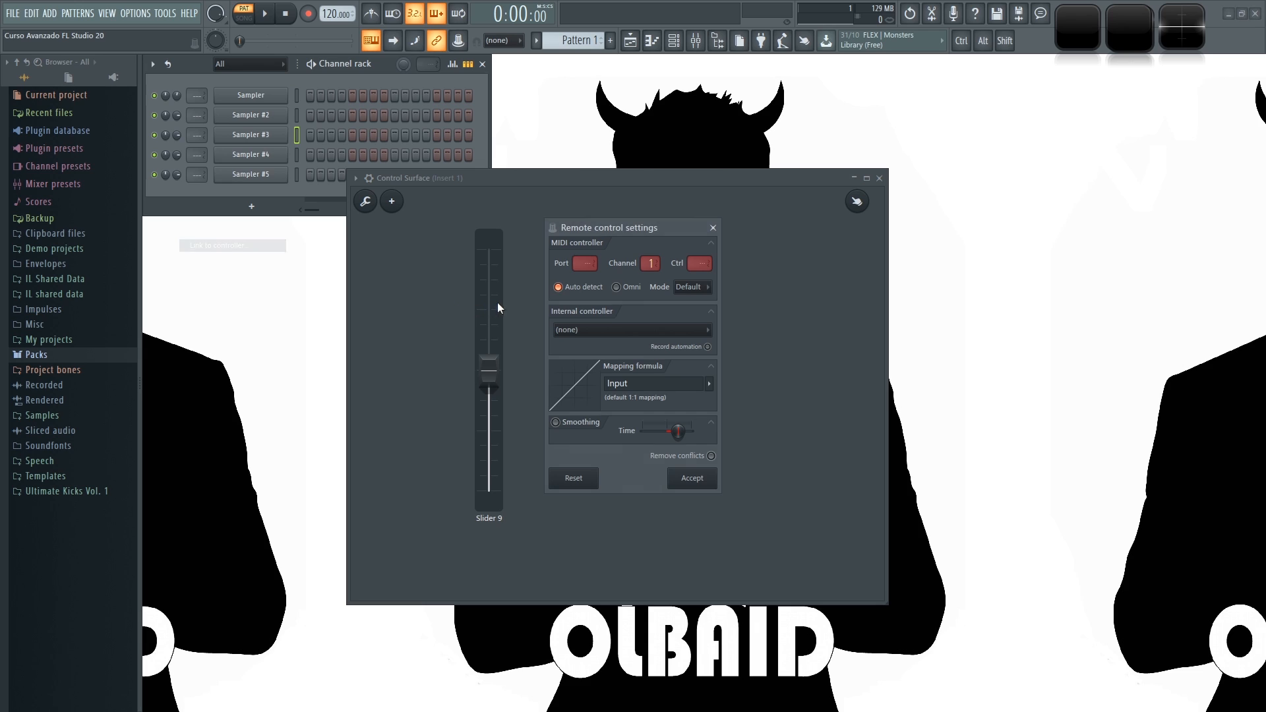
click(625, 330)
click(597, 387)
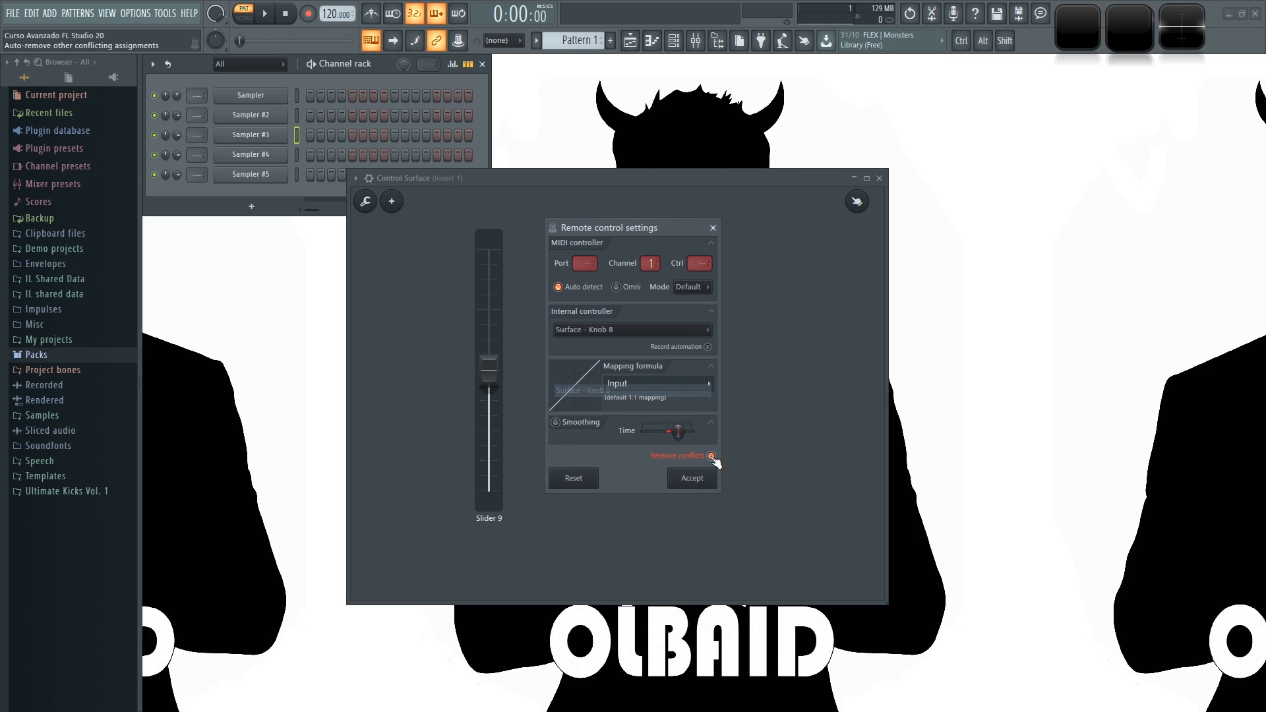
click(695, 480)
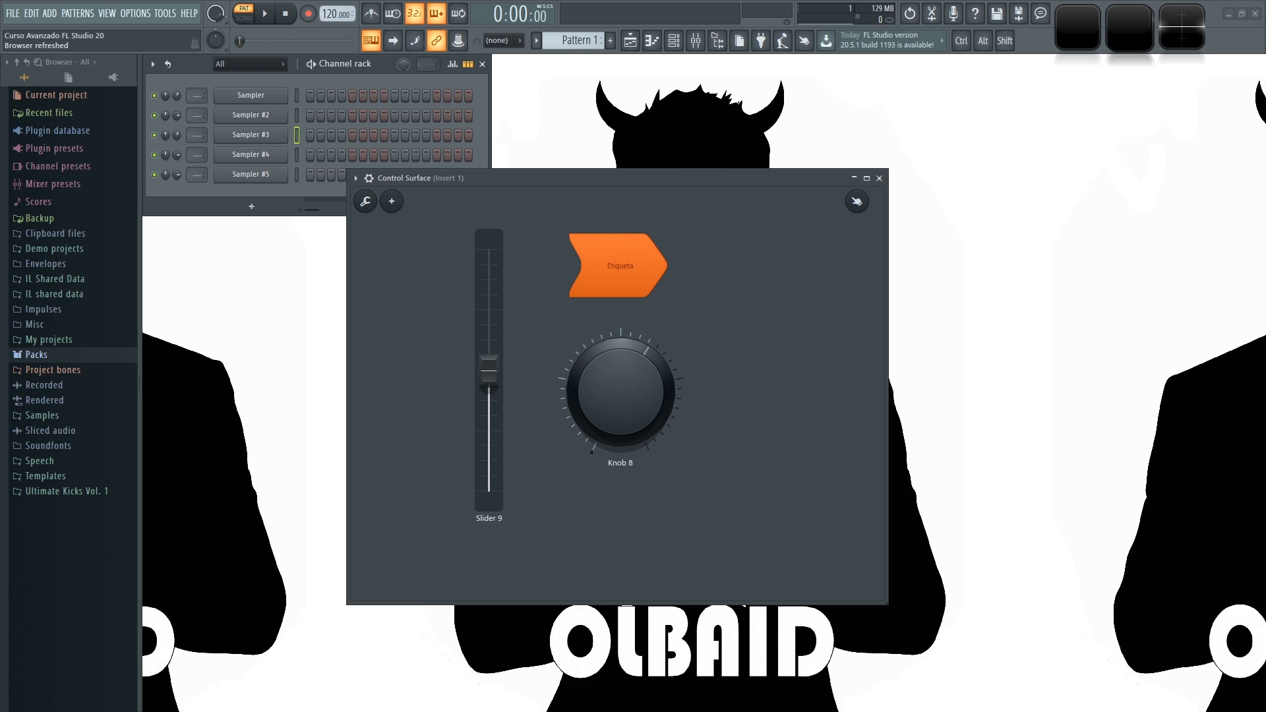
- Turn Knob 8 to try its volume links and open the knob's own controller link settings
drag(623, 399, 623, 379)
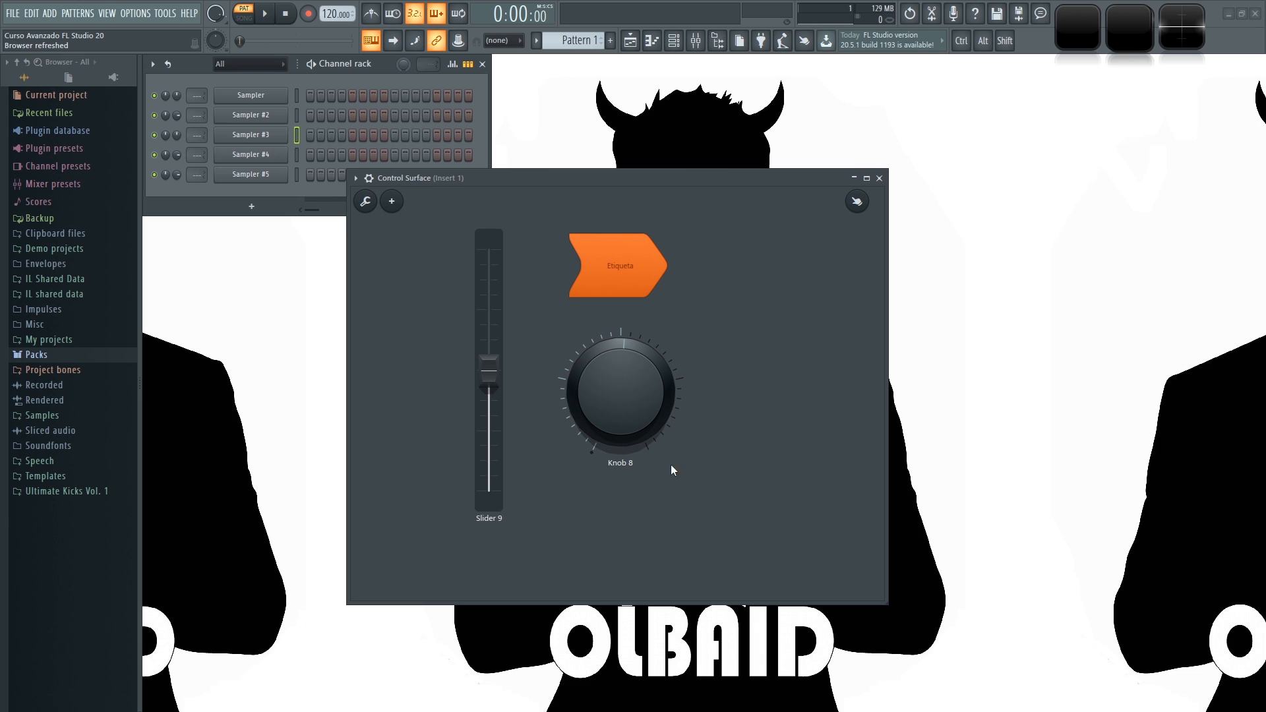
right_click(630, 402)
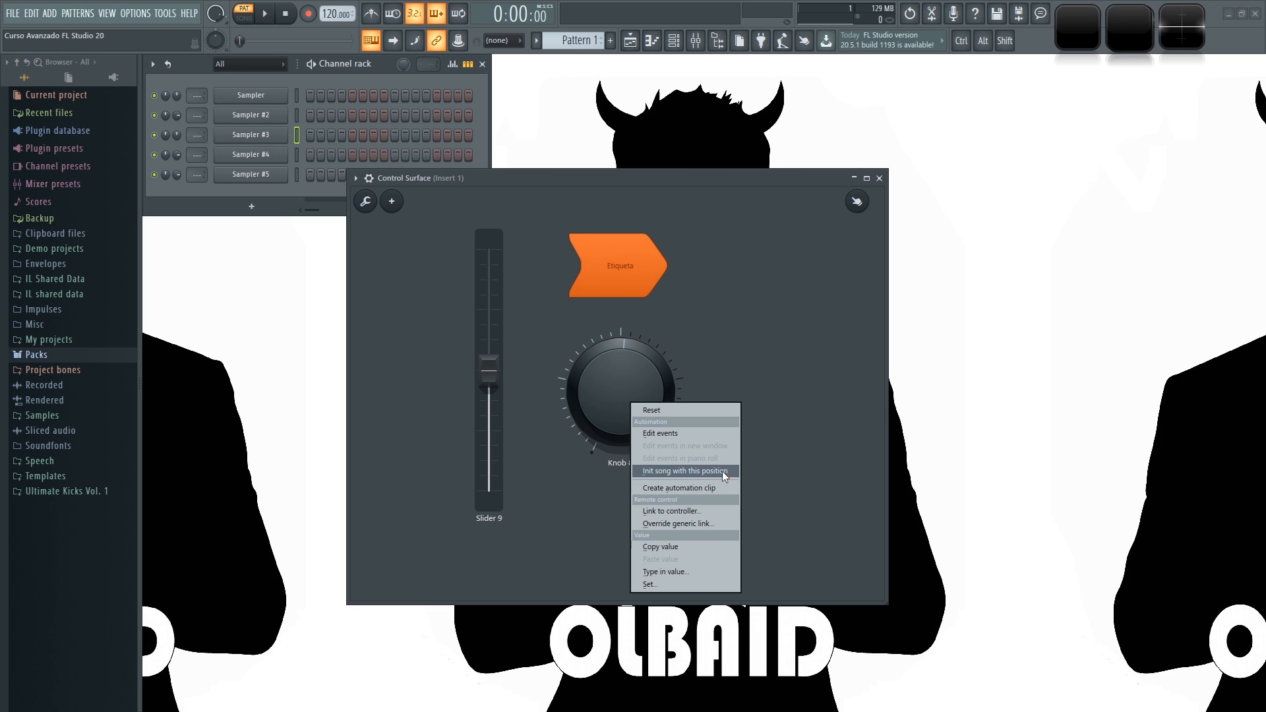
click(681, 512)
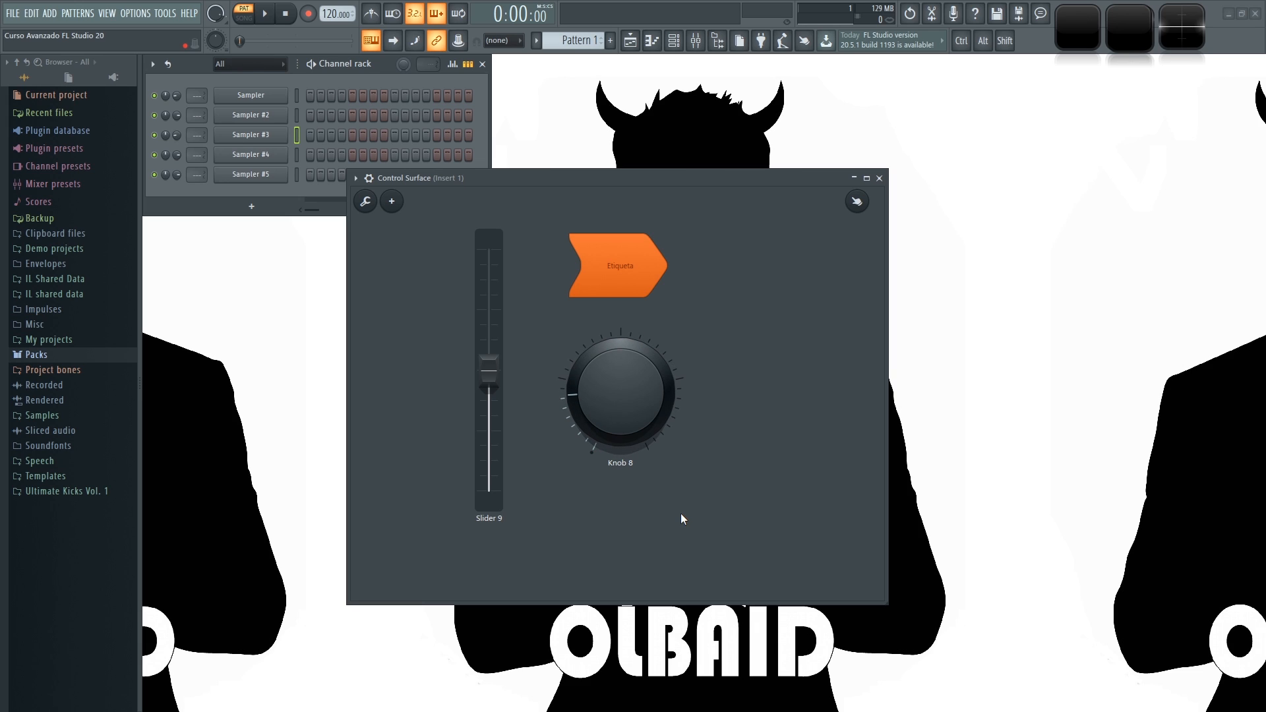
- Clone the last Sampler channel twice in the Channel rack to make seven Sampler channels
right_click(249, 176)
click(319, 303)
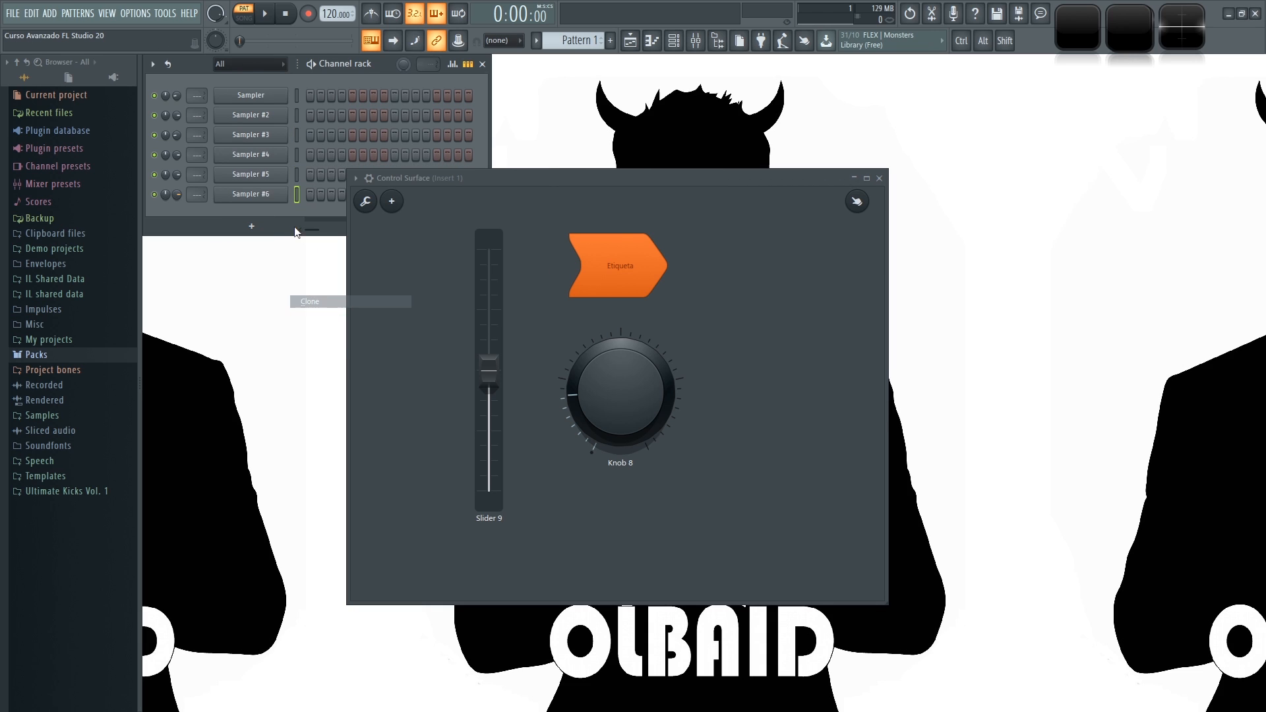
right_click(249, 193)
click(332, 320)
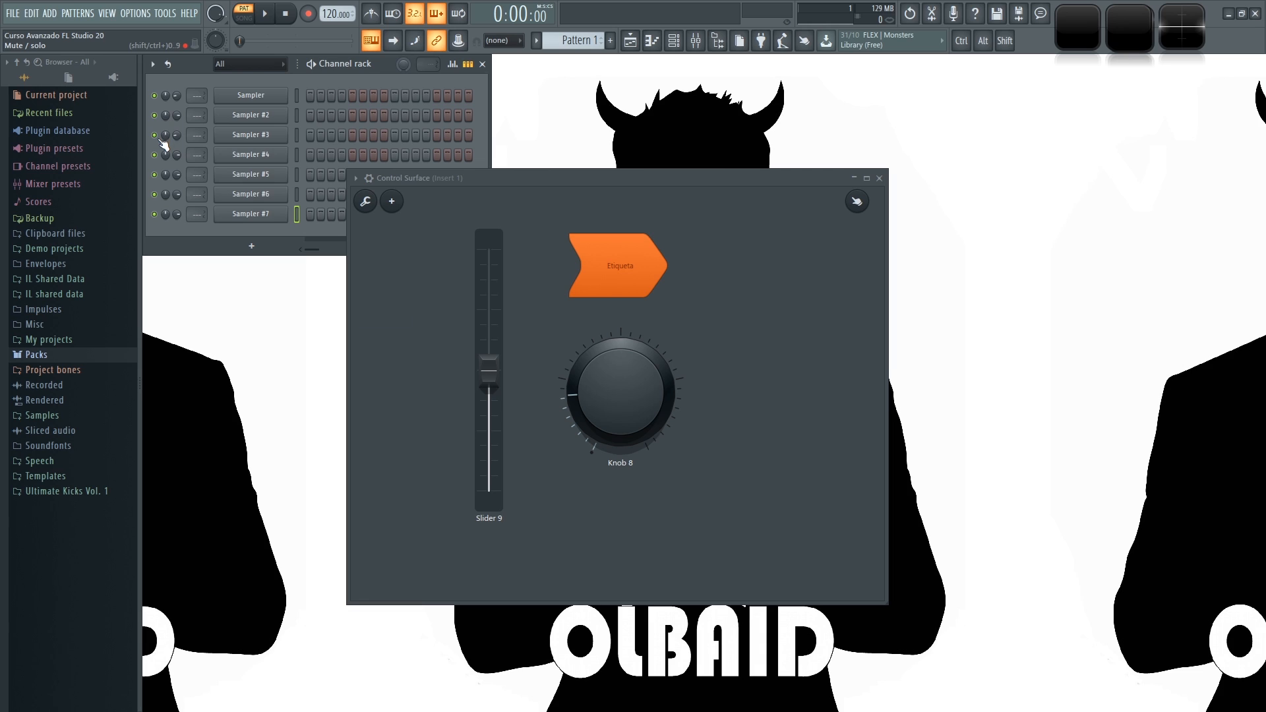
- Link the first Sampler channel's mute switch to the internal controller Surface - Boton 1
click(614, 274)
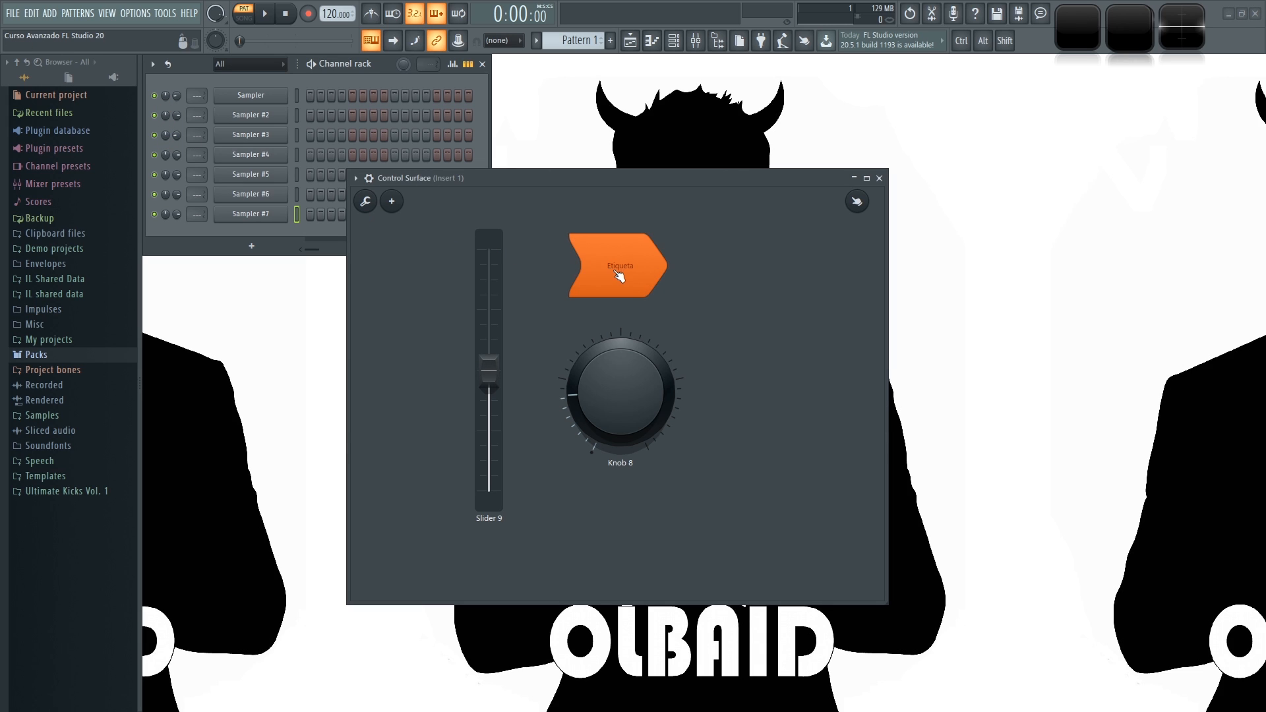
right_click(154, 97)
click(204, 220)
click(614, 330)
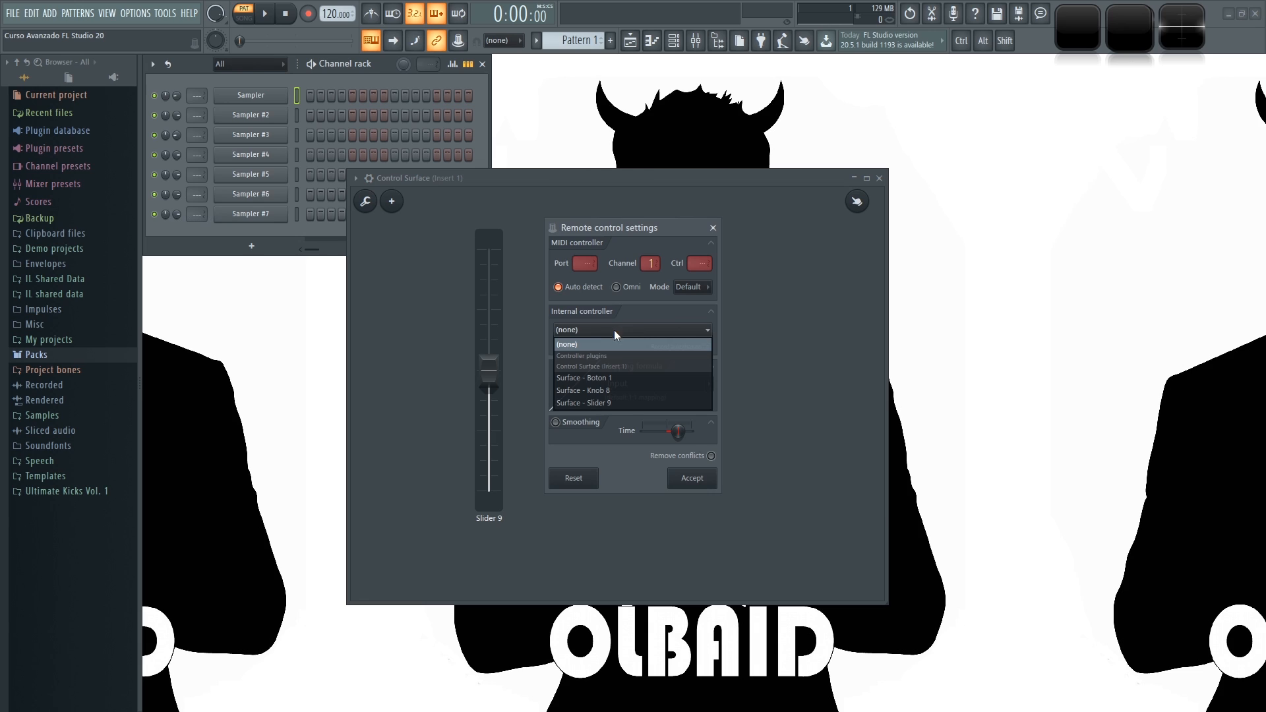
click(594, 378)
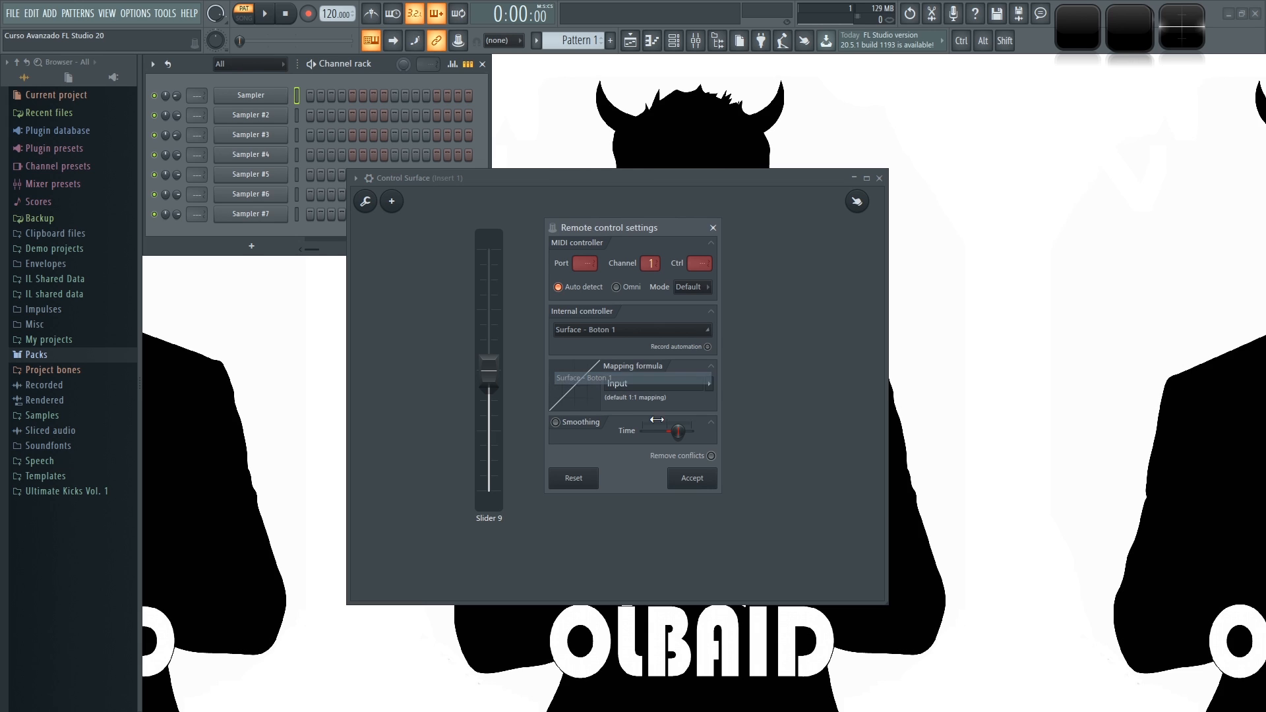
click(692, 478)
- Link the Sampler #2 channel's mute switch to the internal controller Surface - Boton 1
right_click(155, 115)
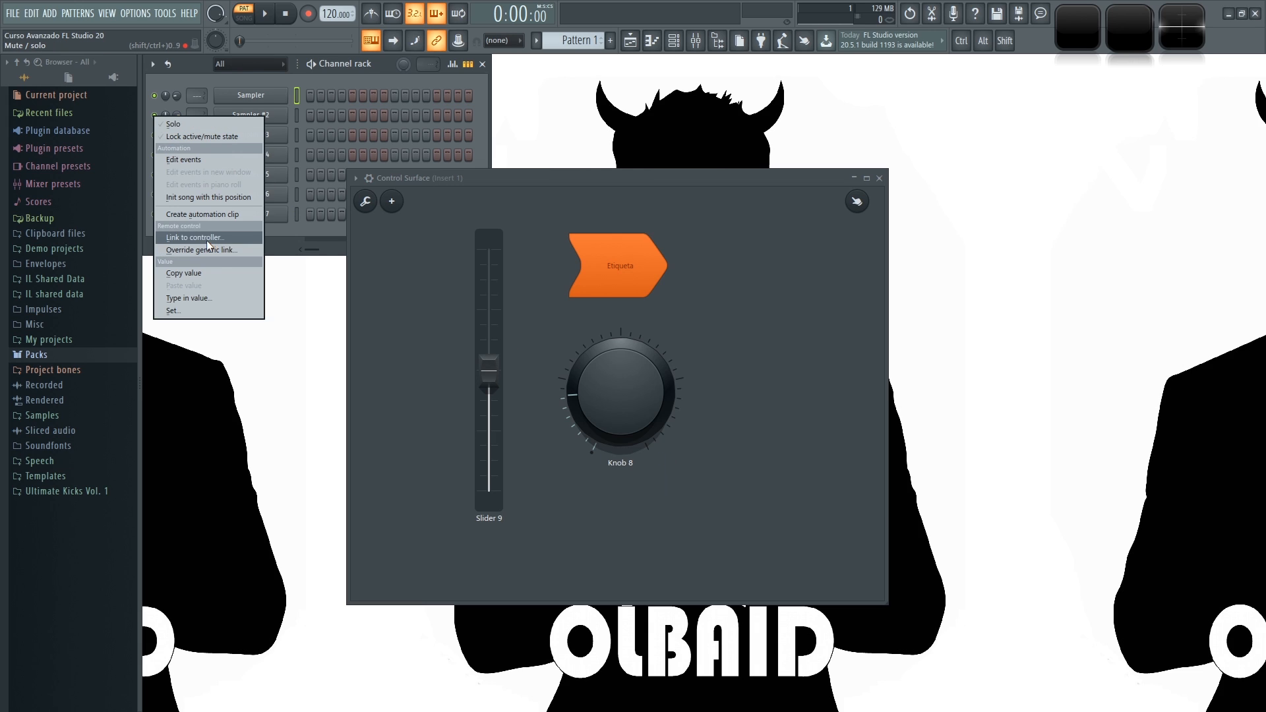
click(207, 238)
click(574, 331)
click(637, 375)
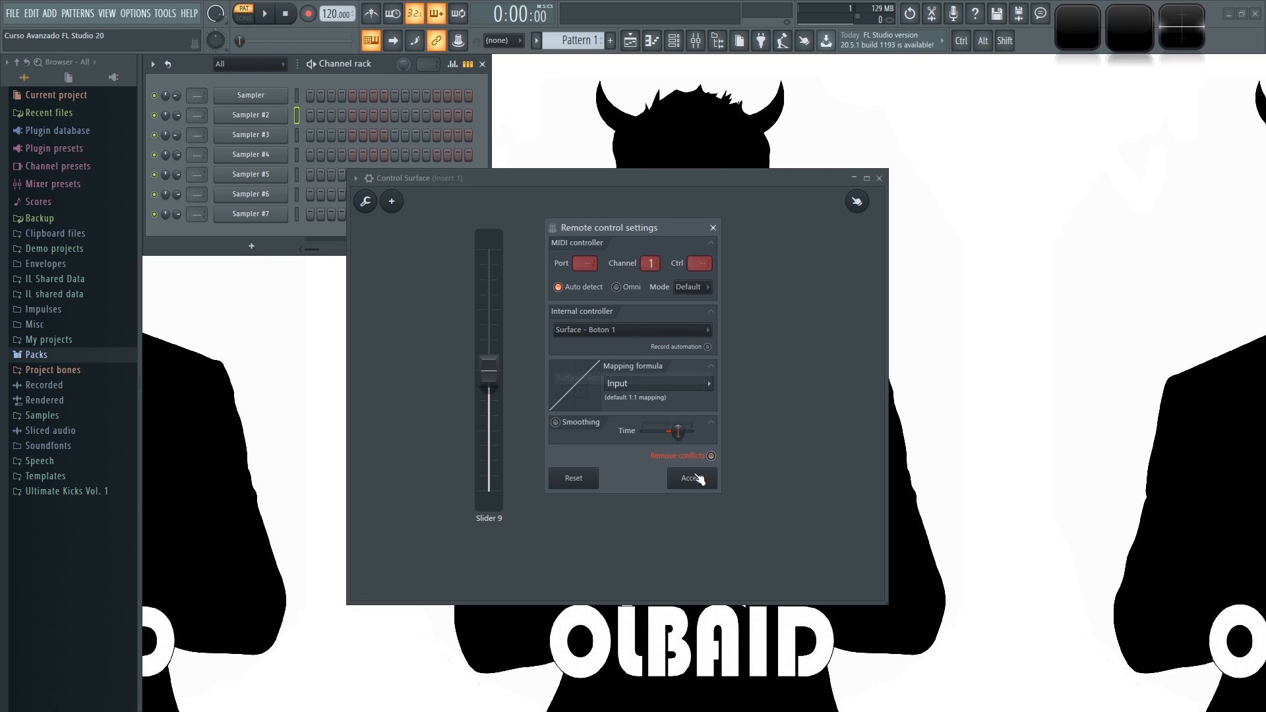
click(688, 478)
- Link the Sampler #3 channel's mute switch to the internal controller Surface - Boton 1
right_click(154, 136)
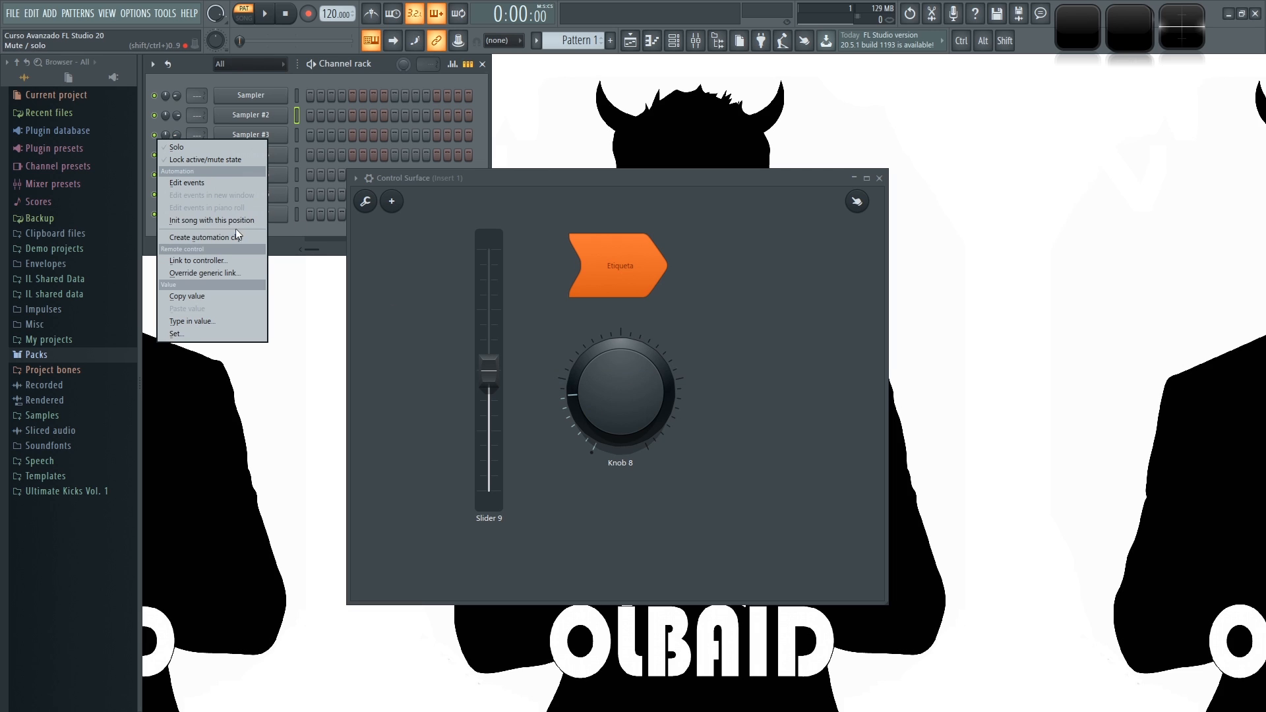
click(200, 256)
click(632, 330)
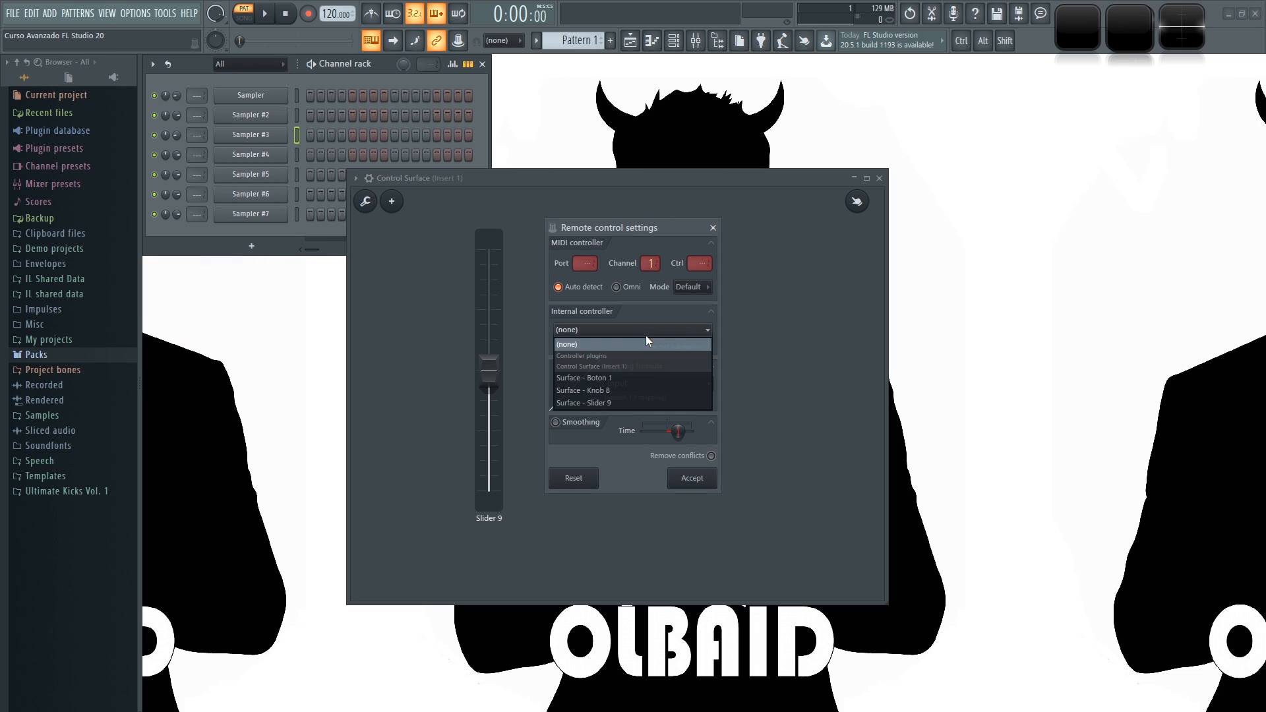
click(610, 382)
click(689, 476)
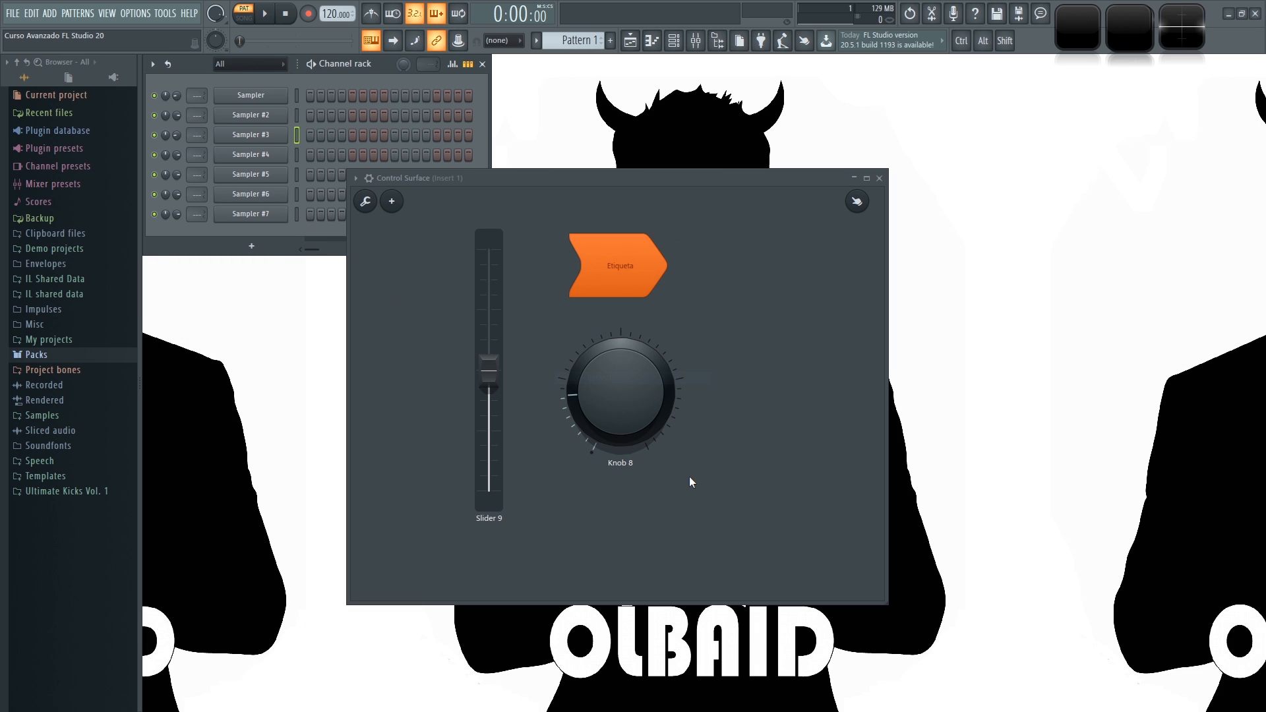
- Toggle the orange Etiqueta button repeatedly to test its mute links to the first three Sampler channels
click(625, 281)
click(625, 282)
click(643, 275)
click(648, 279)
click(635, 262)
click(644, 270)
click(638, 278)
click(626, 275)
click(627, 277)
- Turn on edit mode in Control Surface and open the Control creator
click(368, 206)
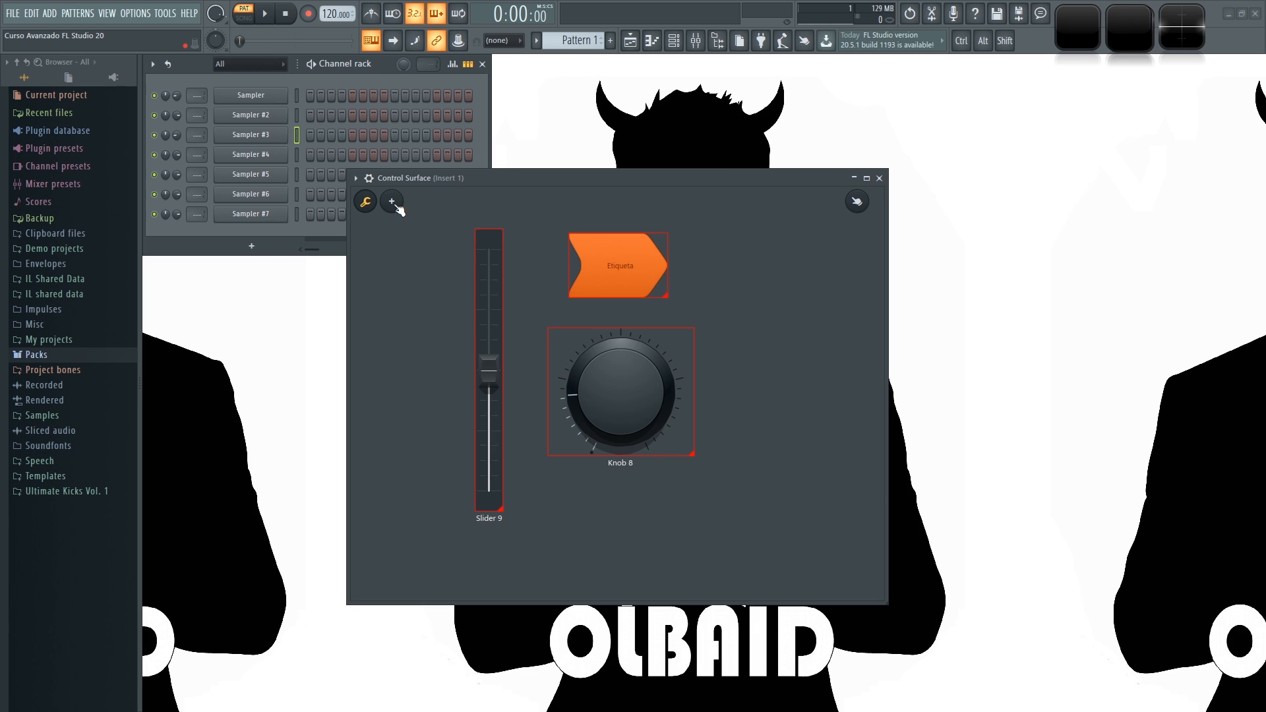
click(392, 203)
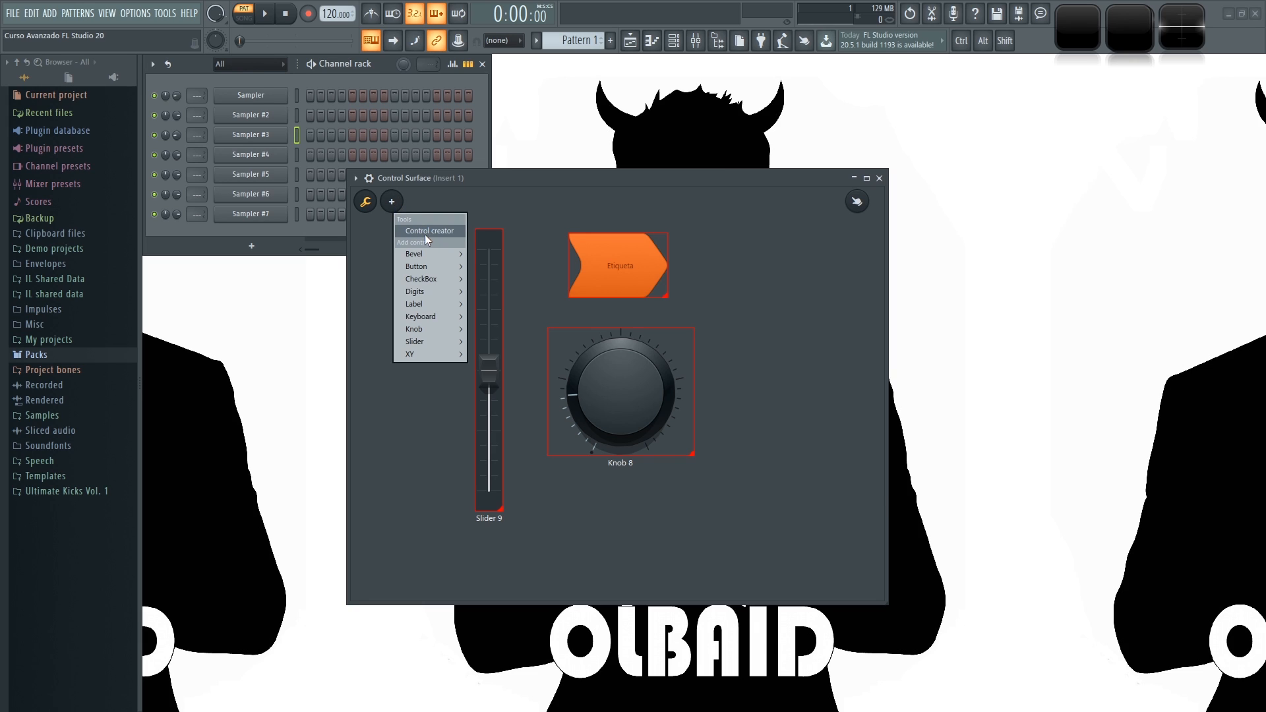
right_click(715, 275)
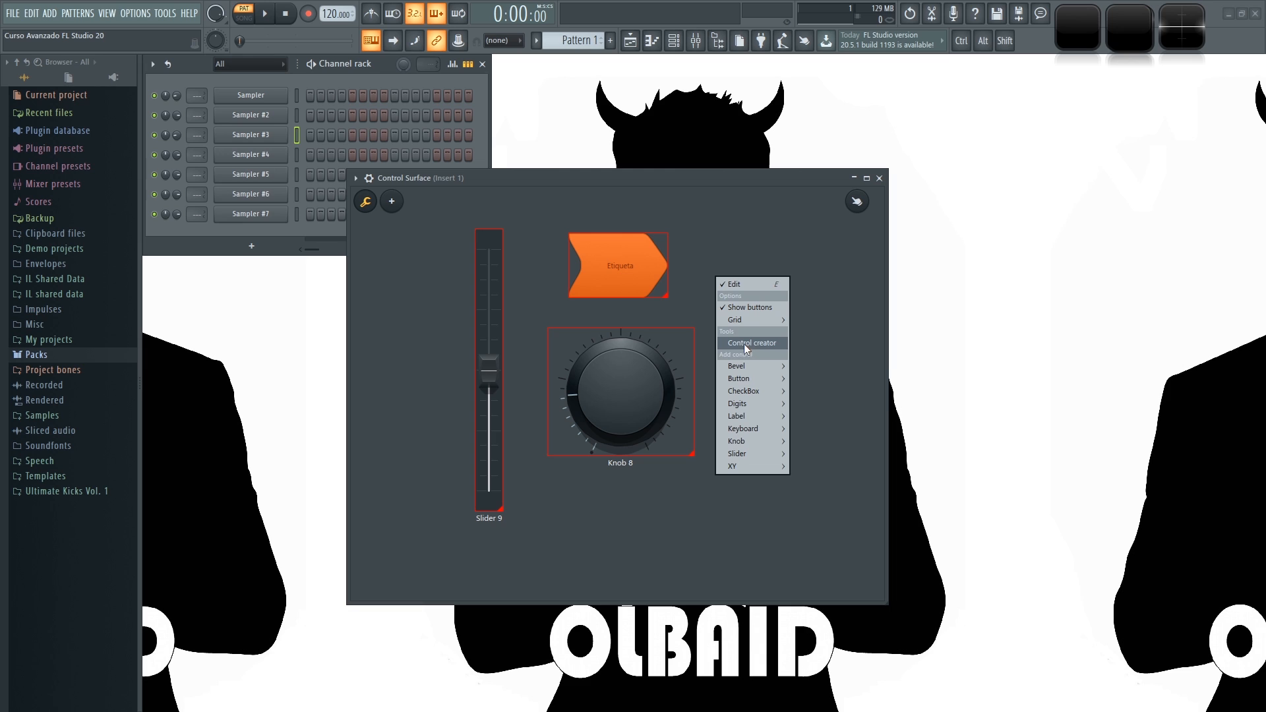
click(762, 343)
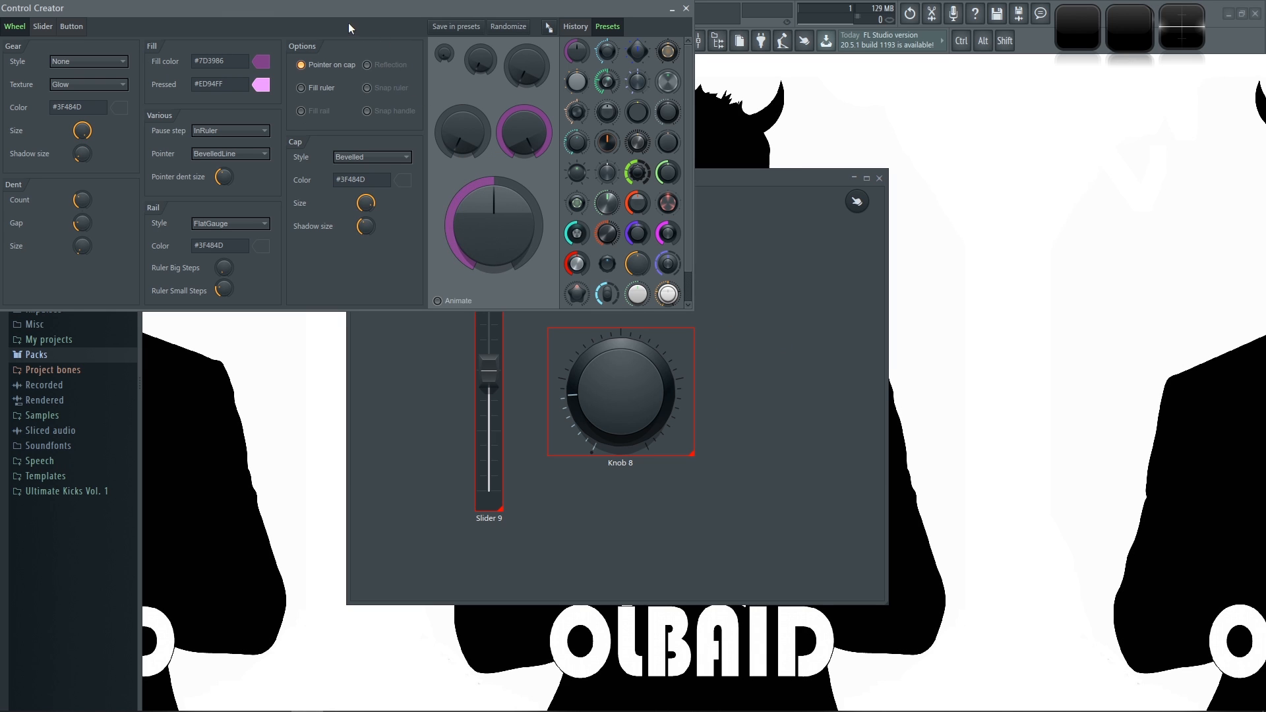
- Move the Control Surface window aside, bring Control Creator back to the front and place it over the surface's lower part
drag(339, 11, 582, 281)
drag(557, 174, 427, 110)
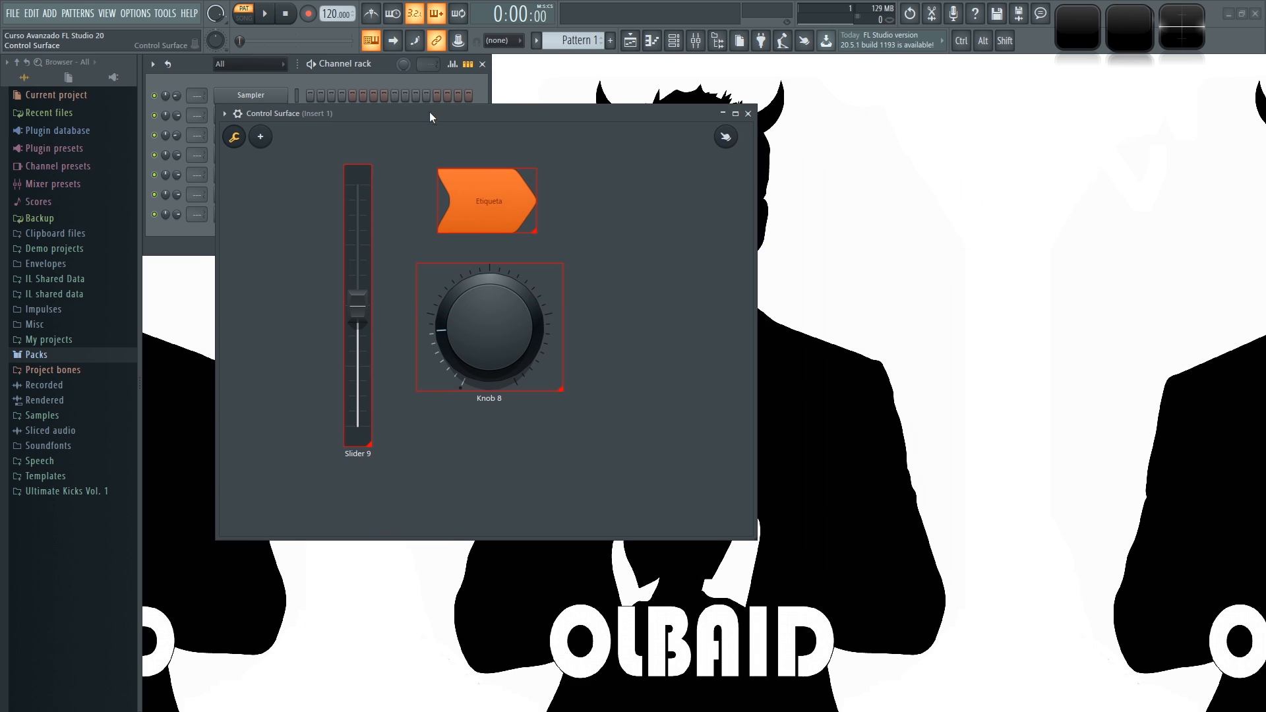
key(alt+Tab)
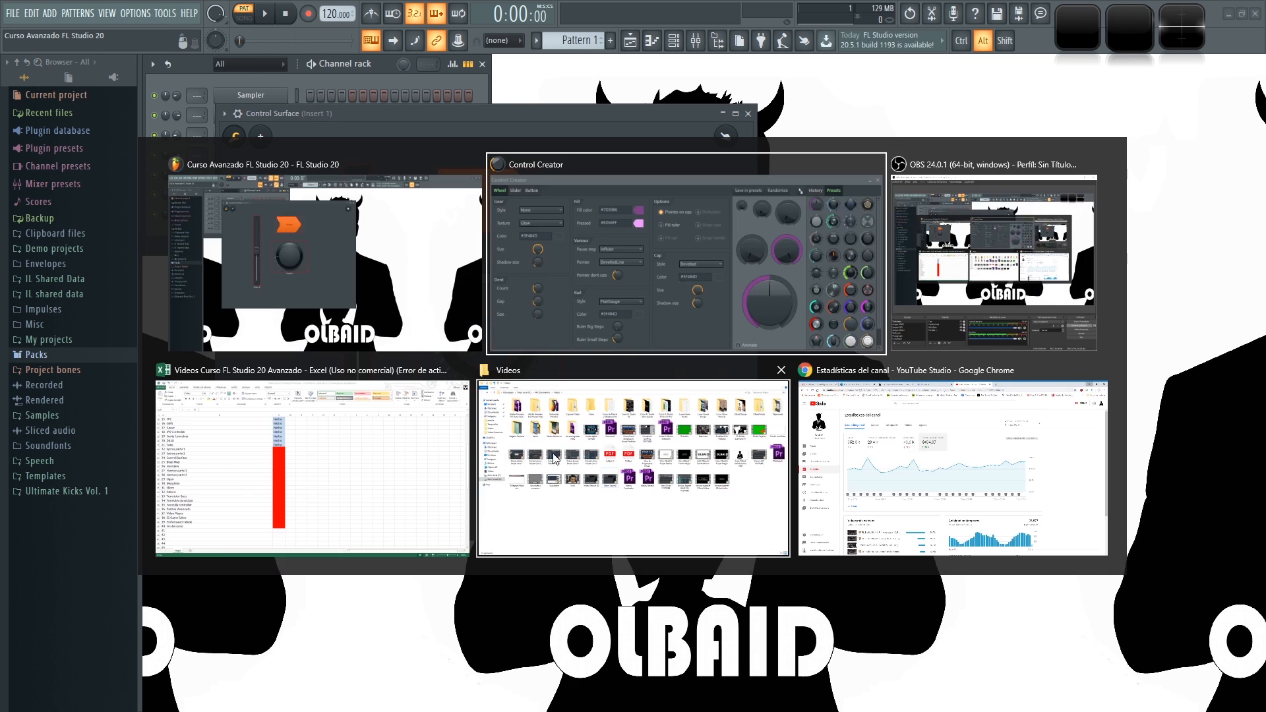
drag(744, 296, 686, 319)
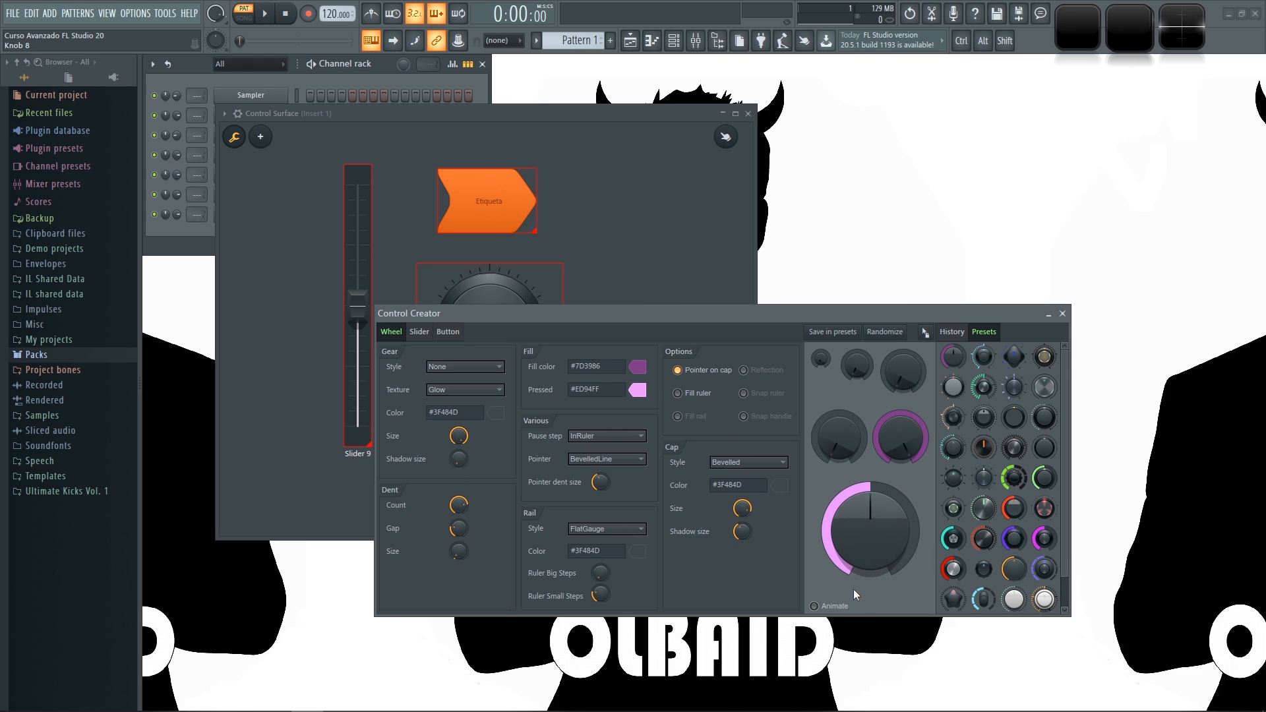
- With the preview set to Animate, increase the wheel's gear shadow size and randomize the wheel design
click(833, 606)
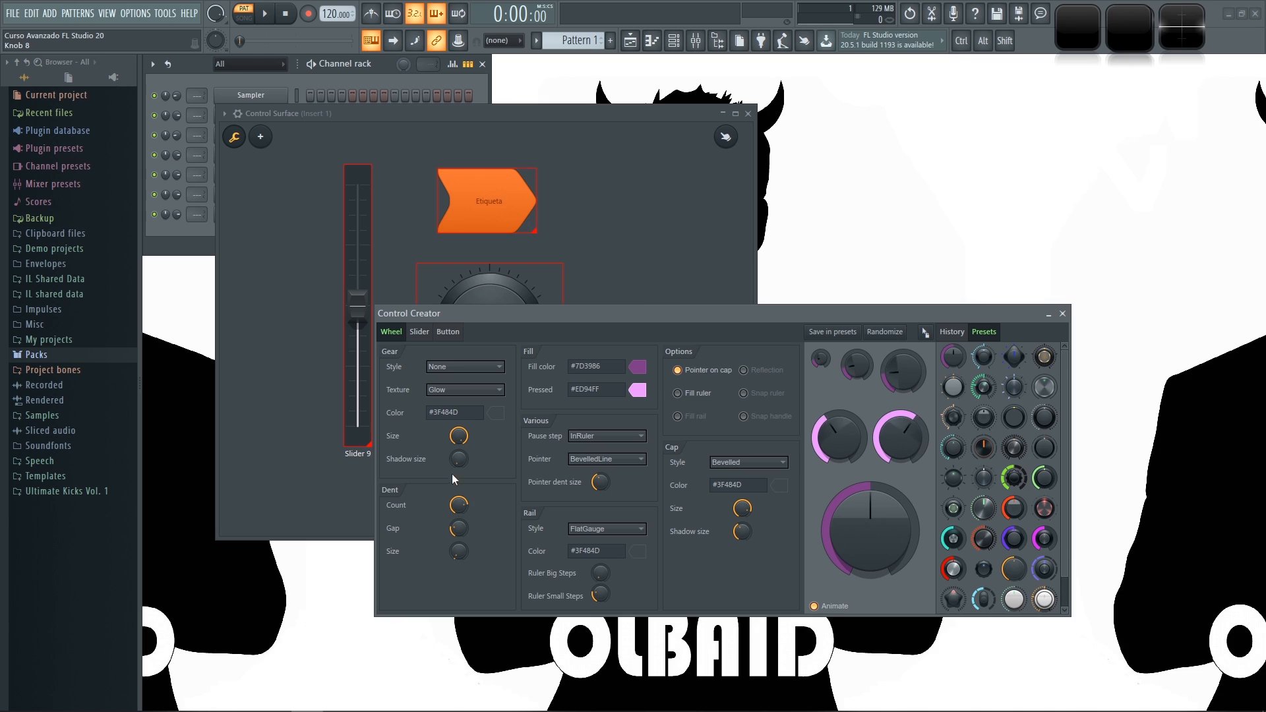
drag(459, 460, 460, 429)
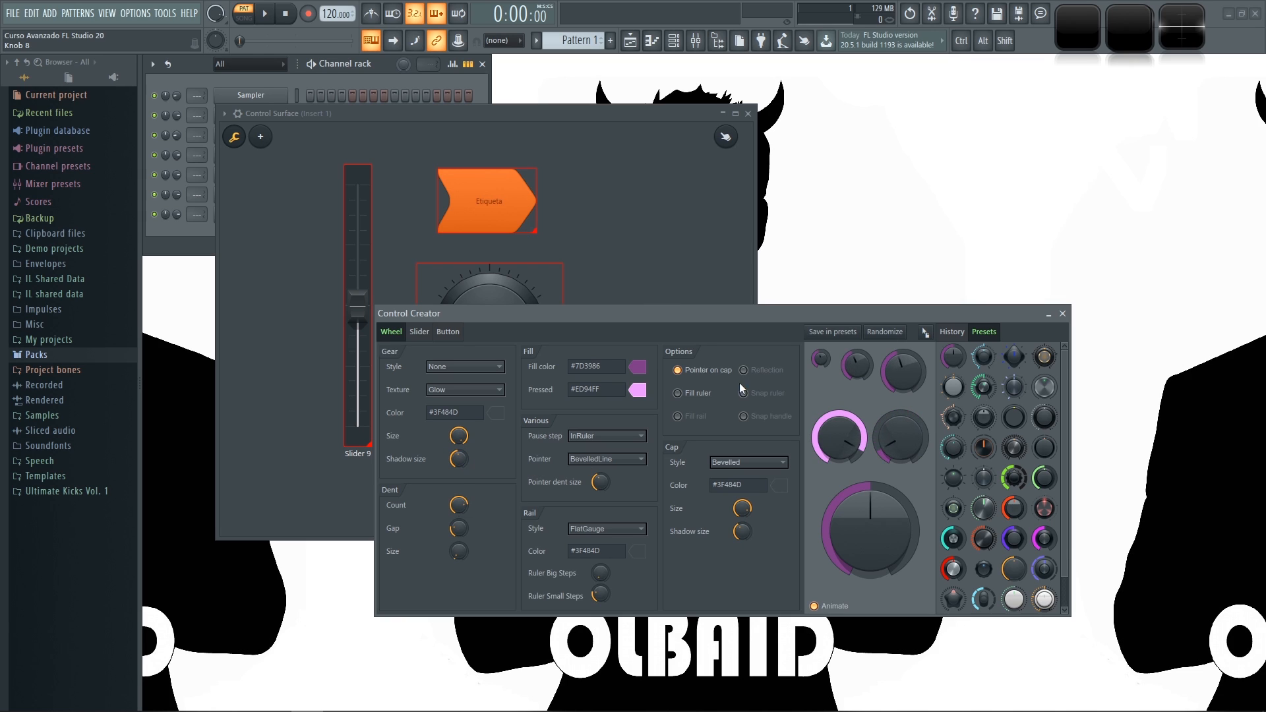
click(884, 332)
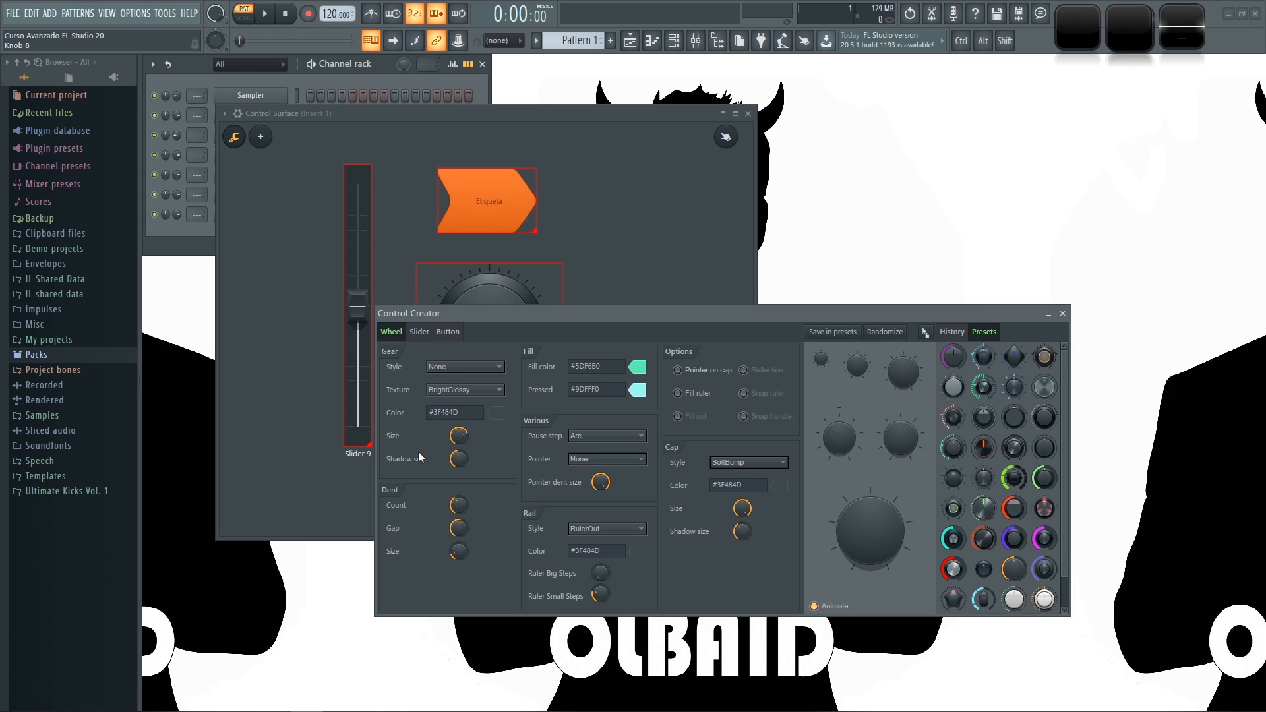
- Randomize the wheel design several more times
click(889, 334)
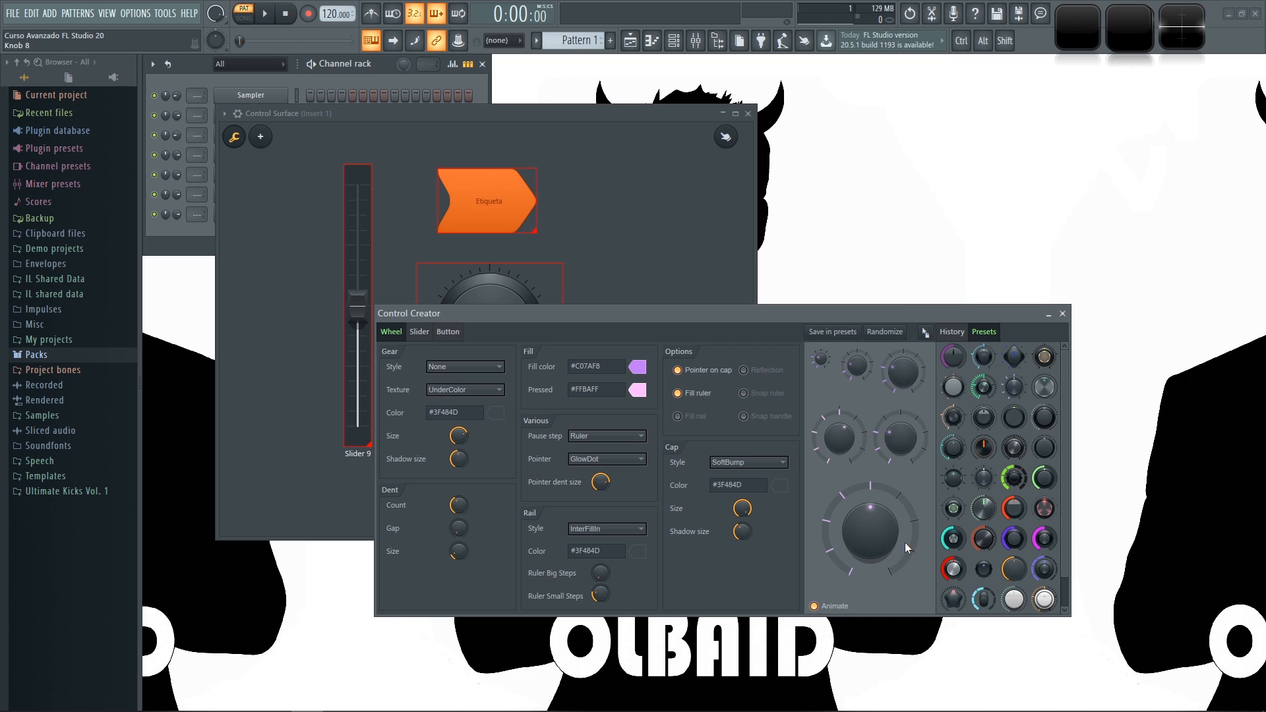
click(890, 333)
click(890, 334)
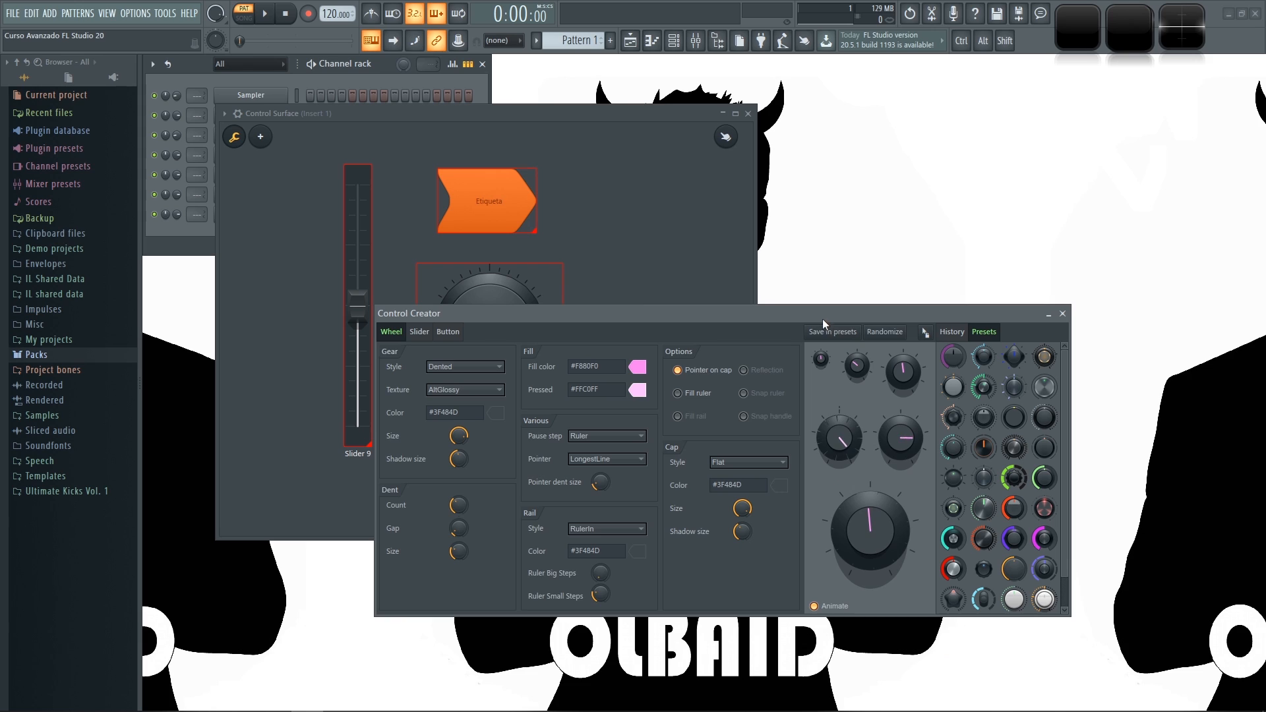
- Load a brushed-metal wheel preset with a green pointer dot and add it to the Control Surface beside the Etiqueta button
drag(822, 318, 825, 356)
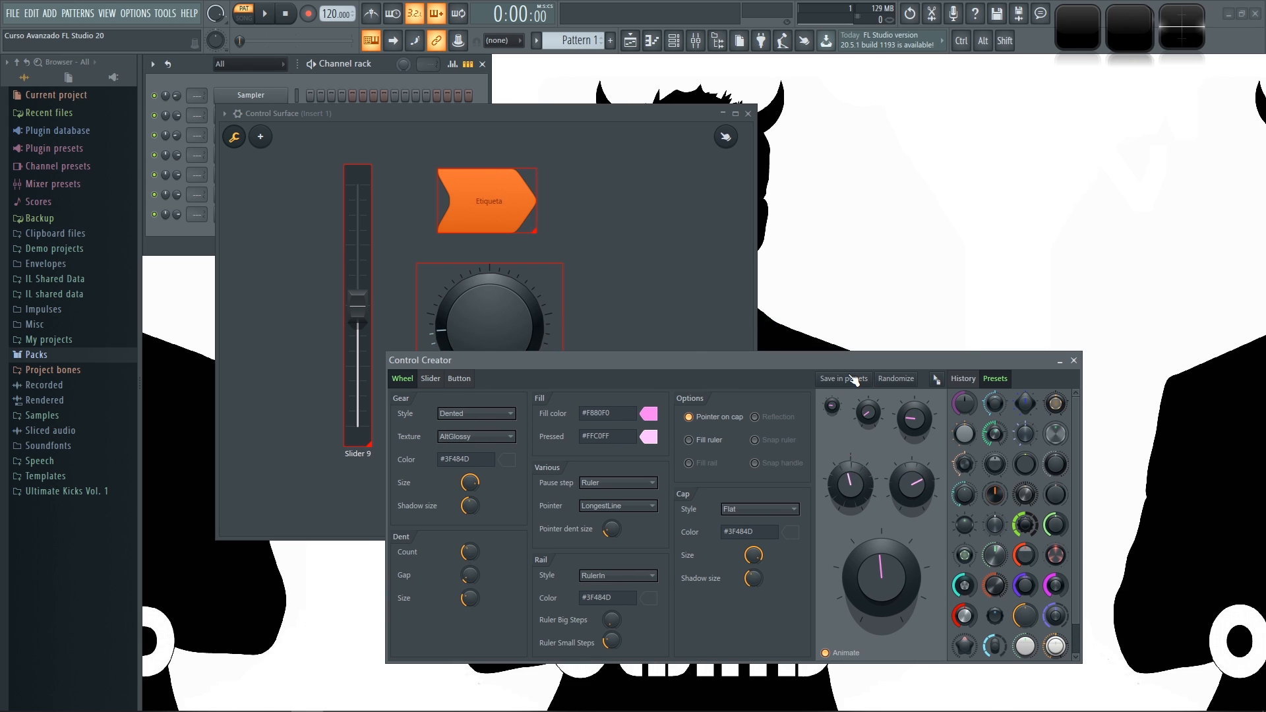
click(1060, 435)
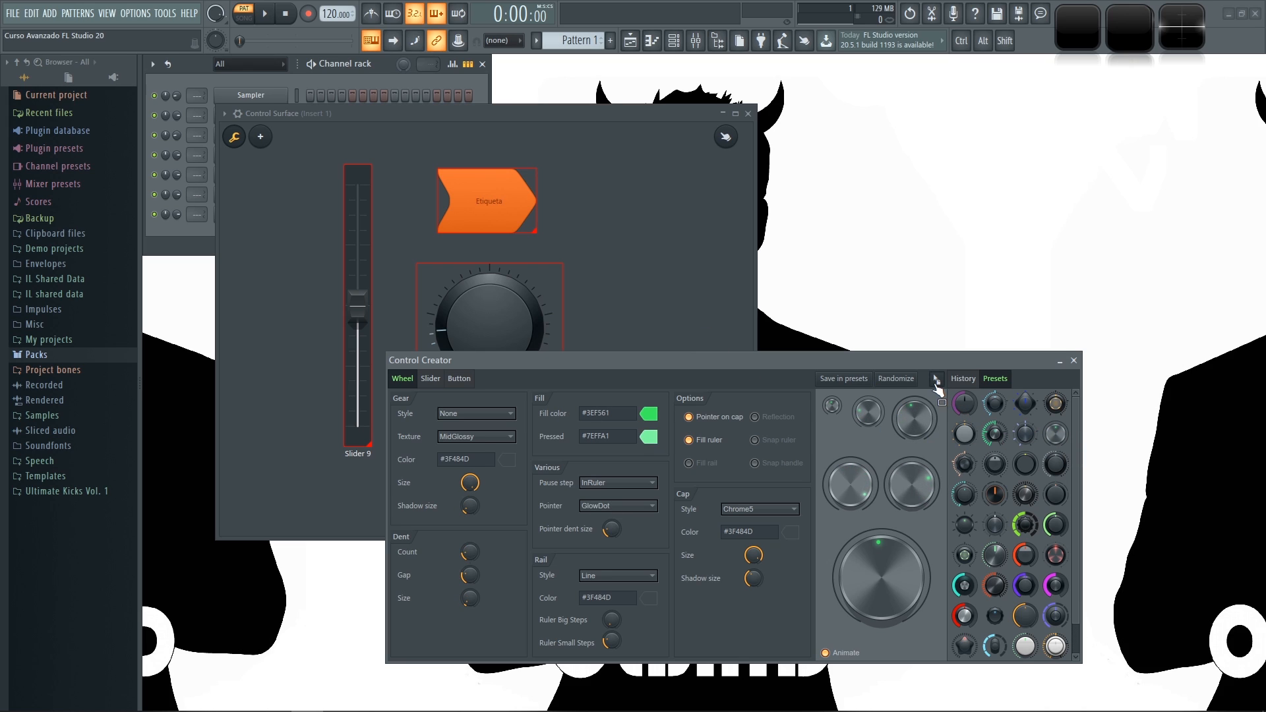
drag(936, 381, 760, 364)
drag(872, 364, 864, 339)
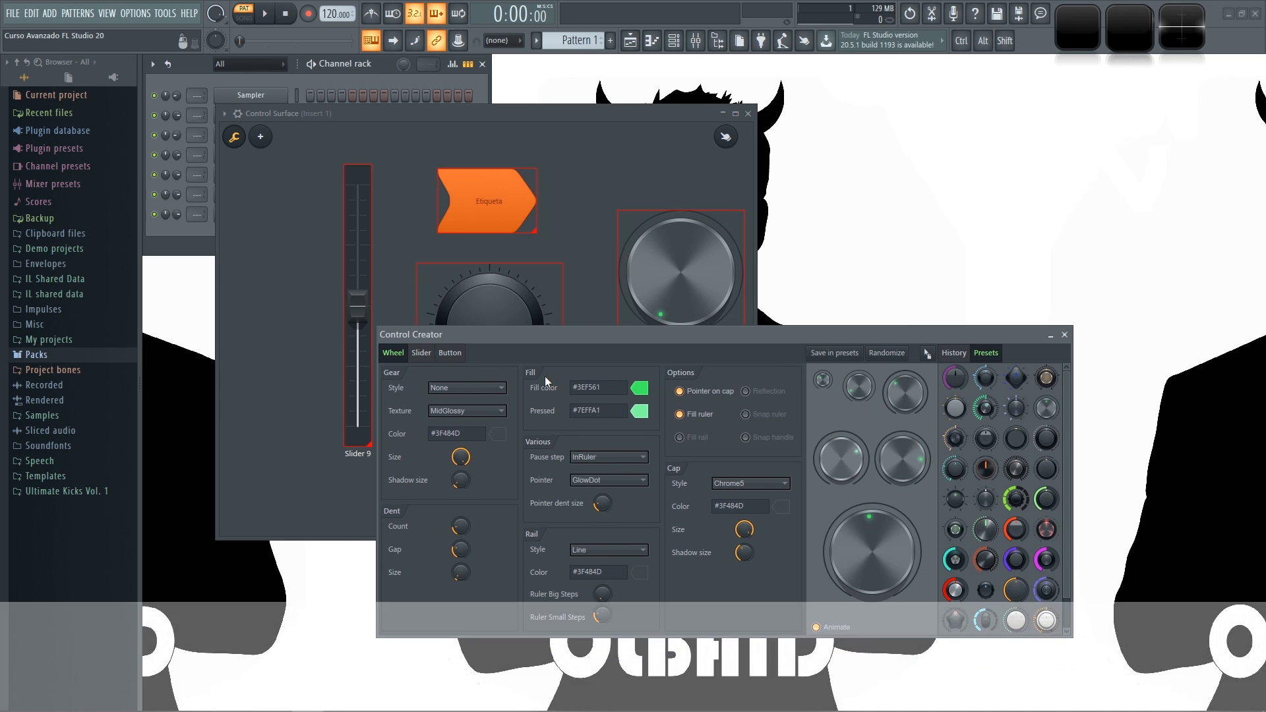
- Review the slider and button designs in Control Creator, previewing several button presets, and return to the wheel design
click(421, 354)
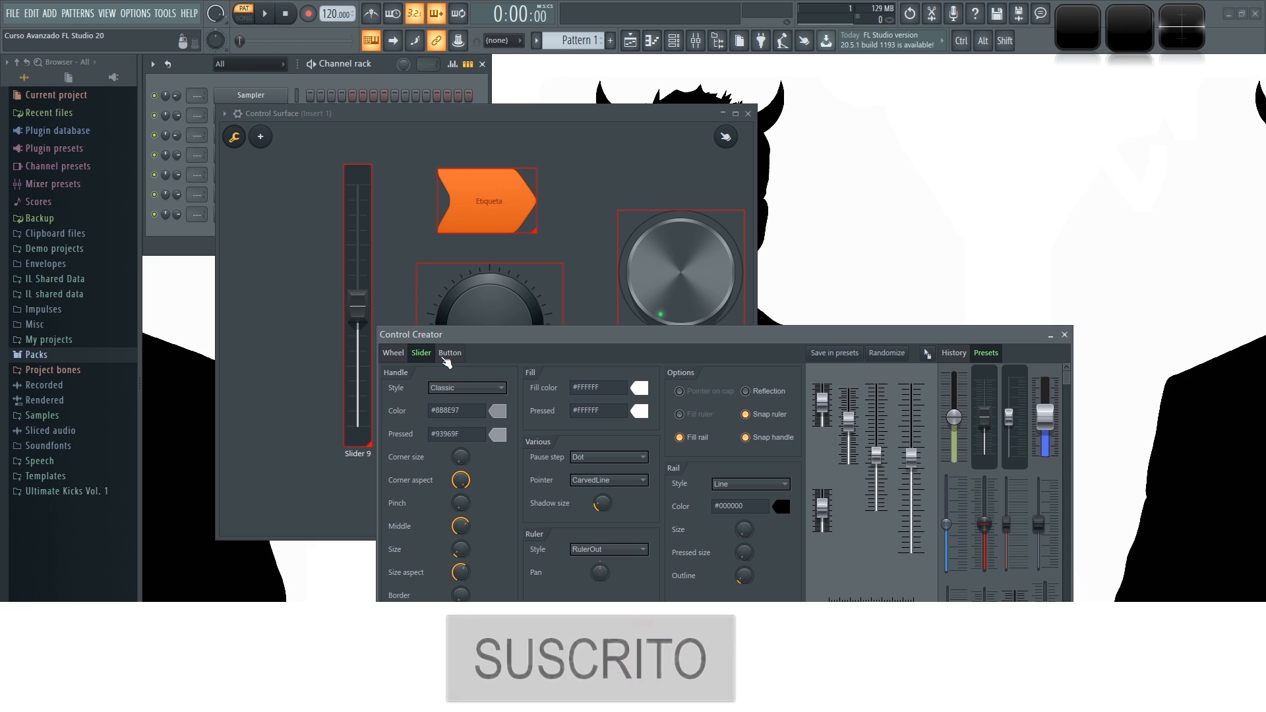
click(457, 356)
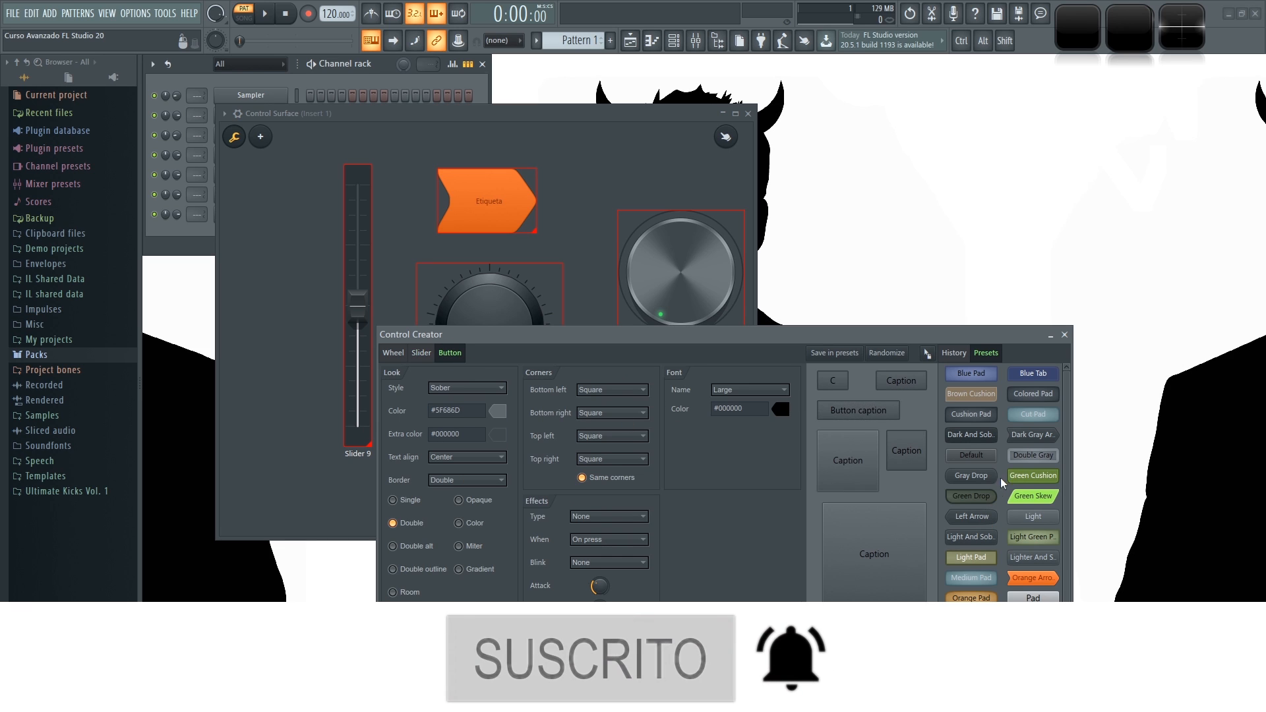
click(1038, 455)
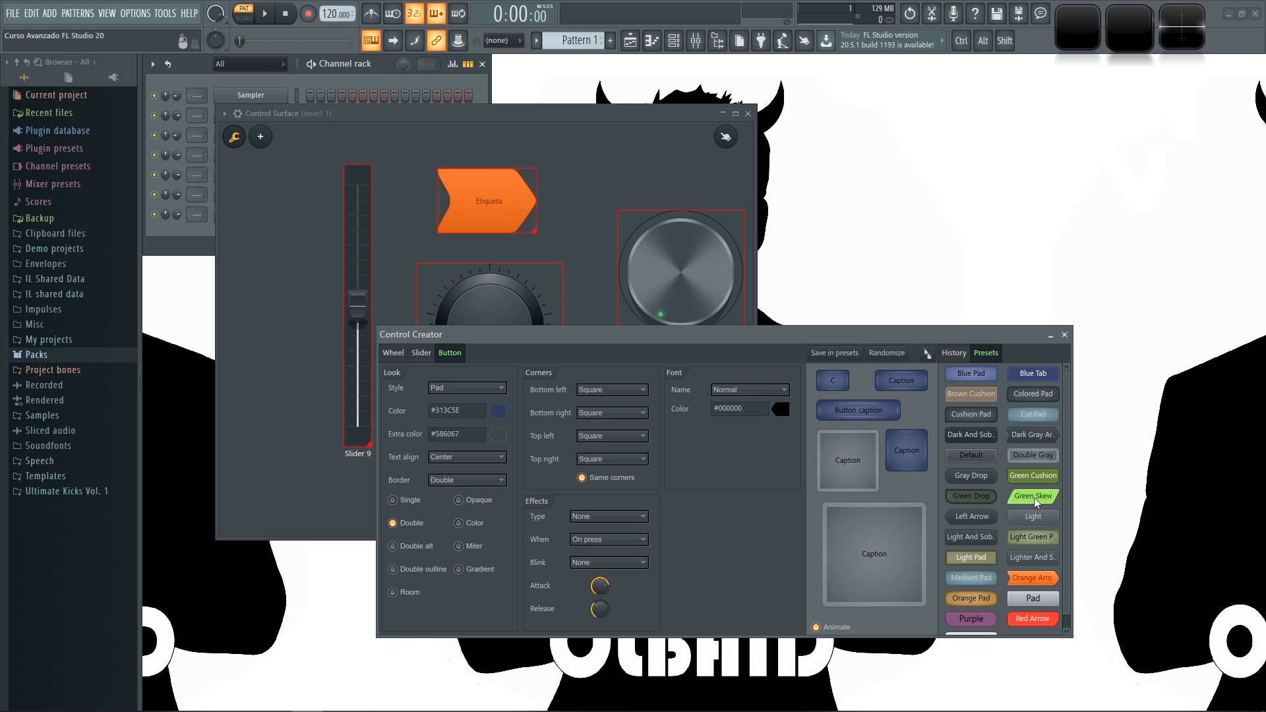
click(1033, 496)
click(989, 536)
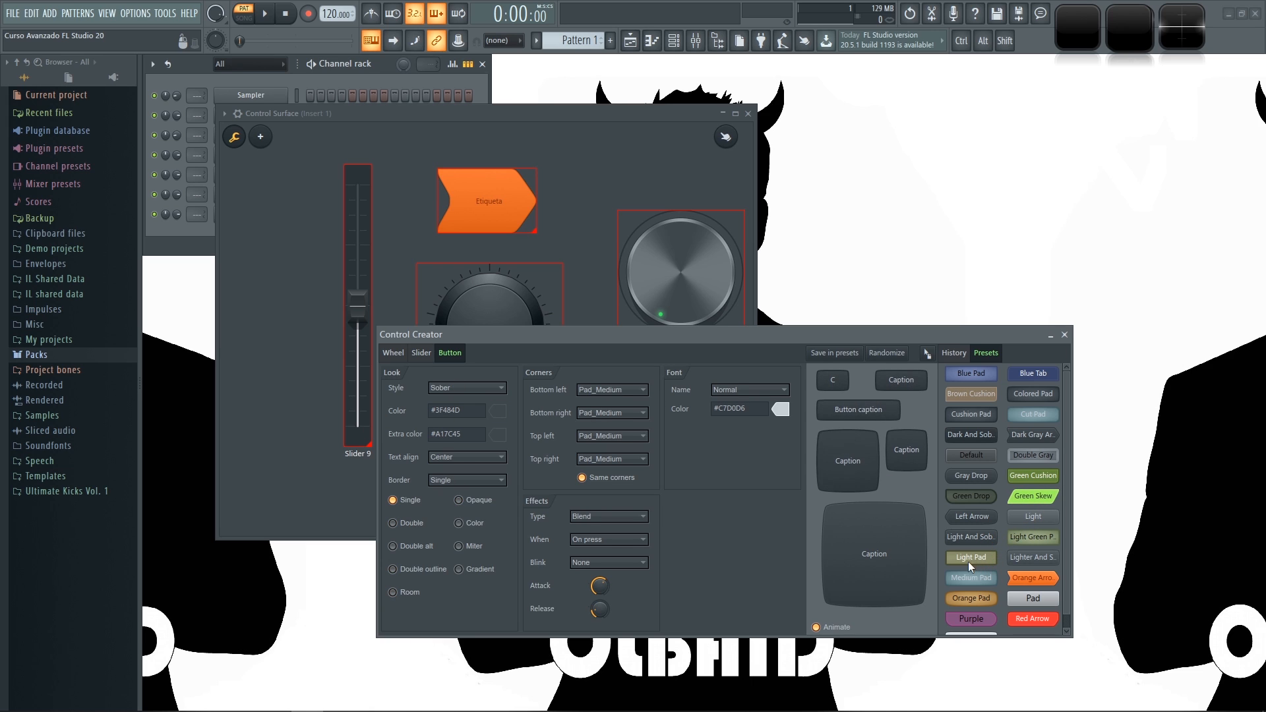
click(969, 559)
click(969, 581)
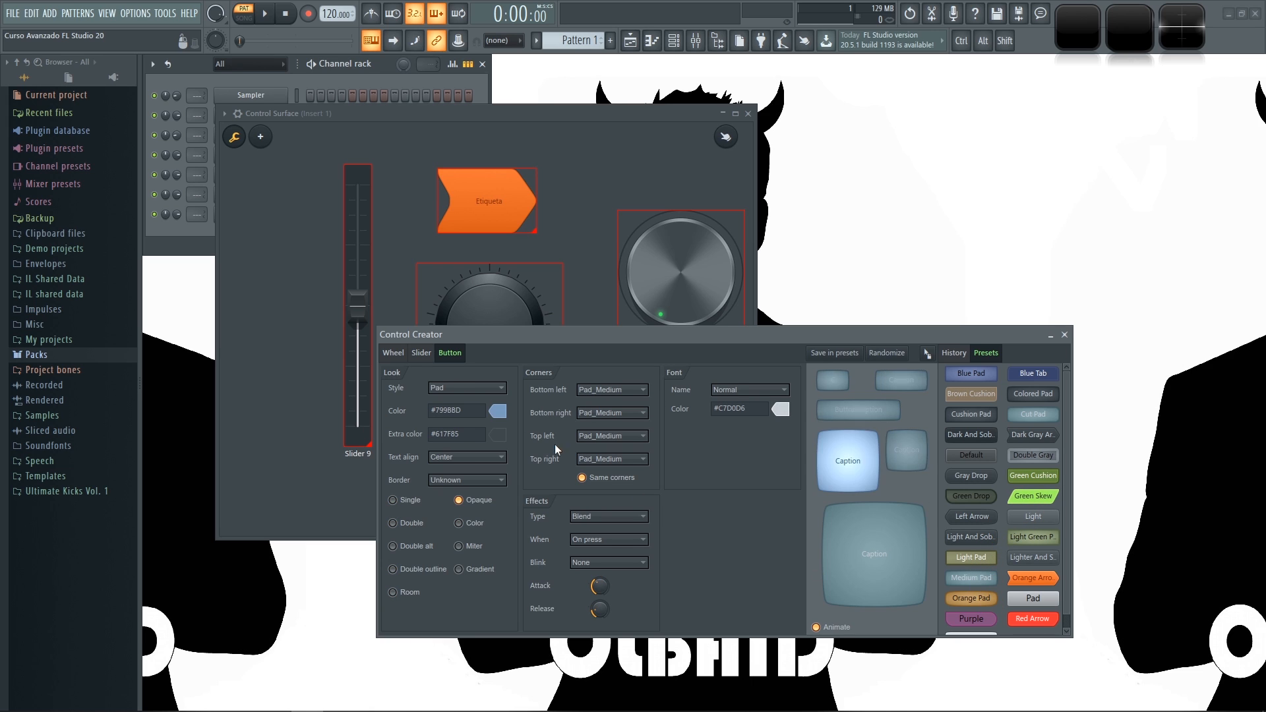
click(405, 353)
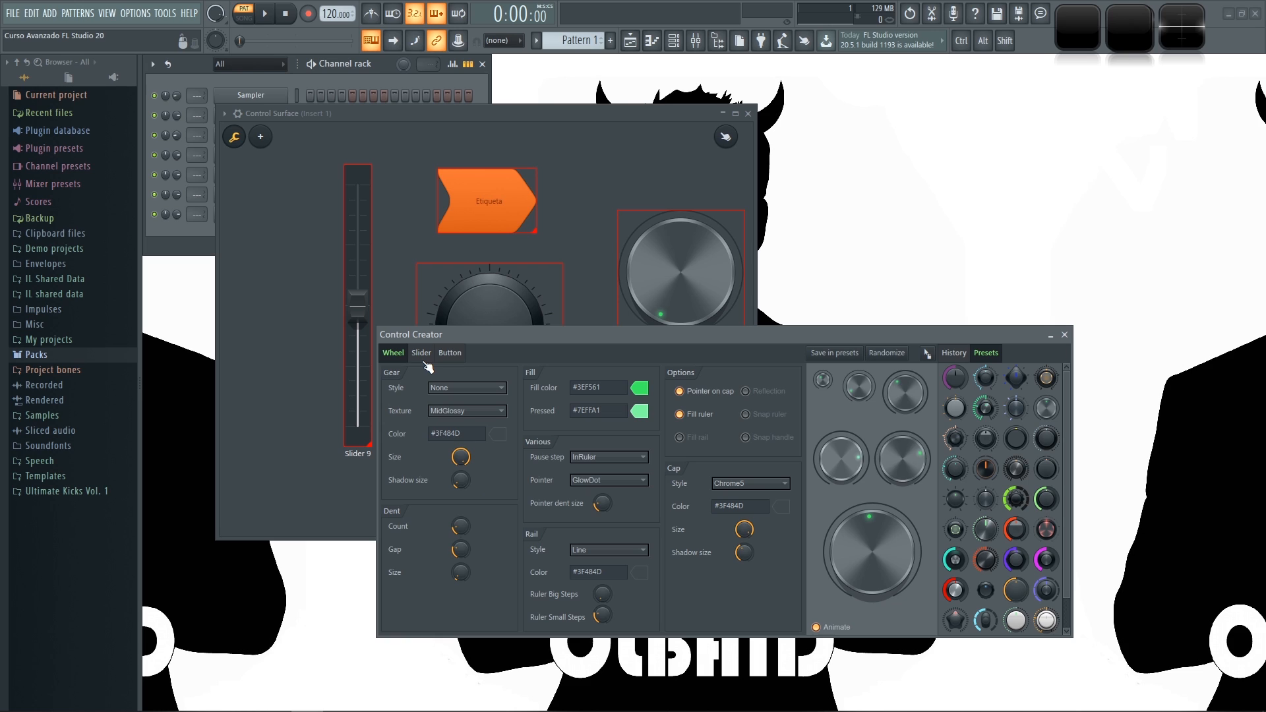
- Close Control Creator, move the Control Surface window off the Channel rack and leave edit mode to try the metallic knob
click(1064, 335)
drag(384, 113, 459, 194)
click(312, 219)
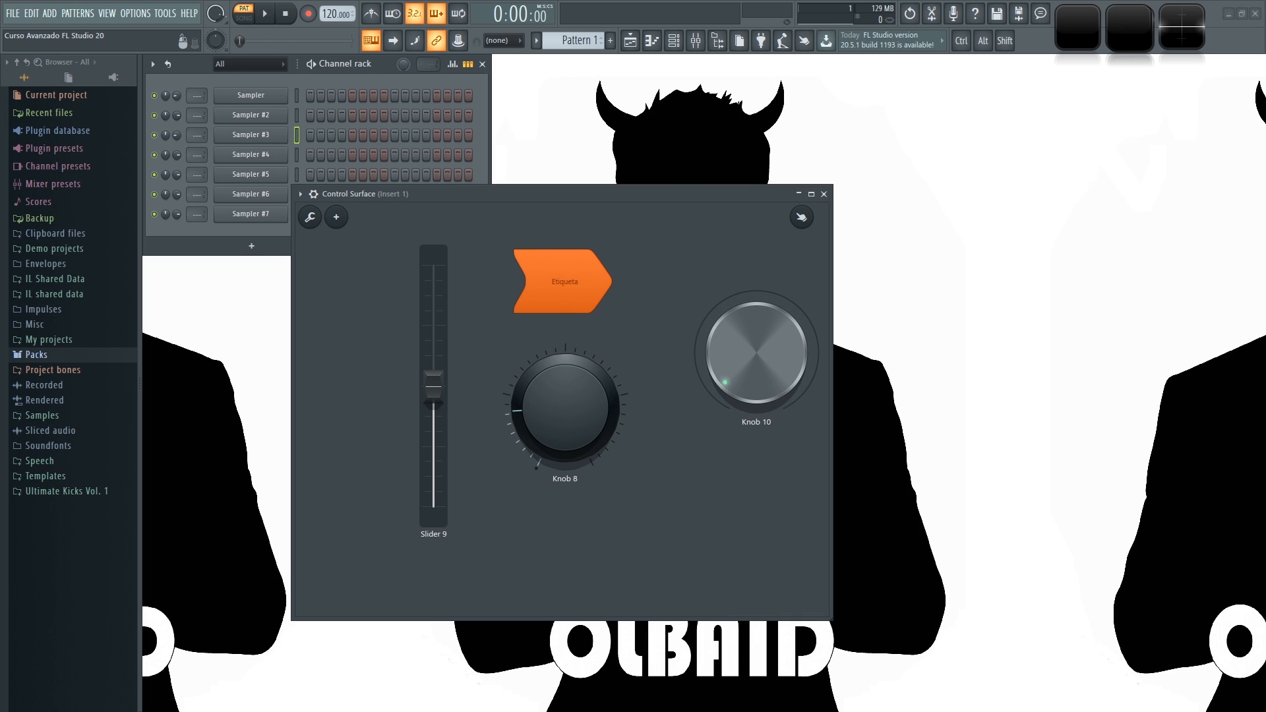
right_click(743, 384)
click(742, 373)
- In edit mode, set the metallic knob's width to 300 and move the knob beside Knob 8
click(311, 218)
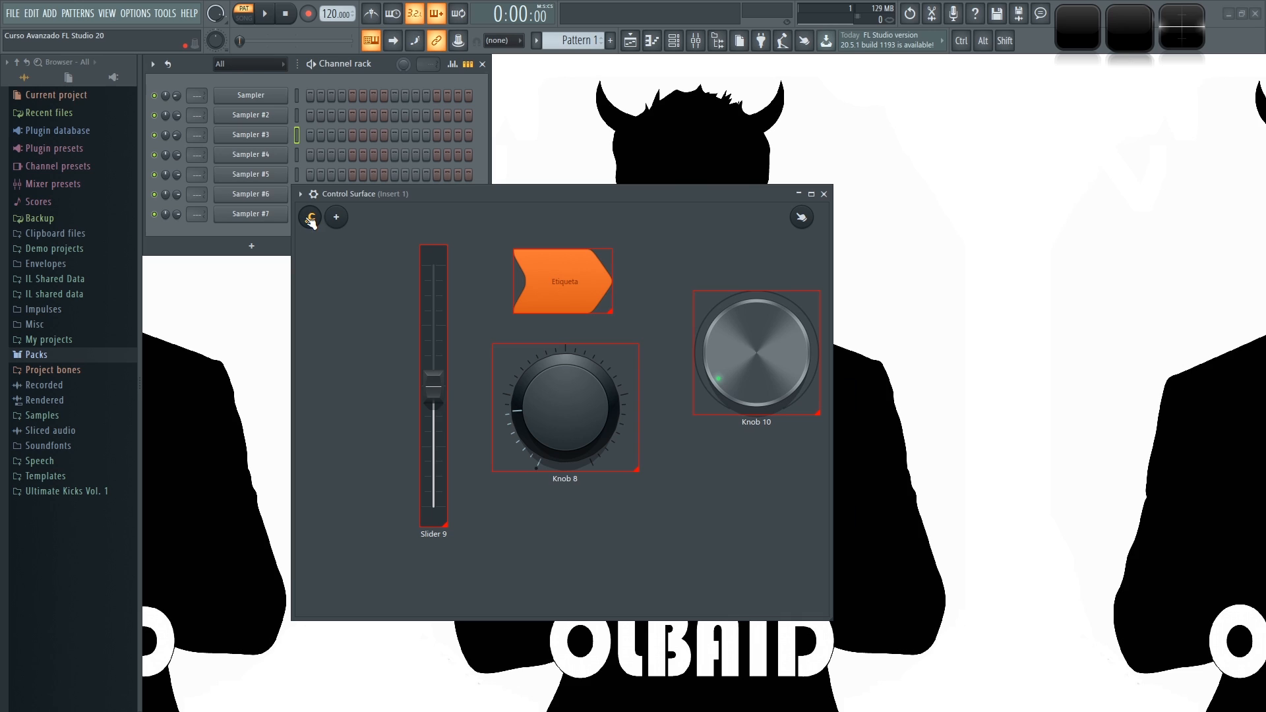
right_click(745, 344)
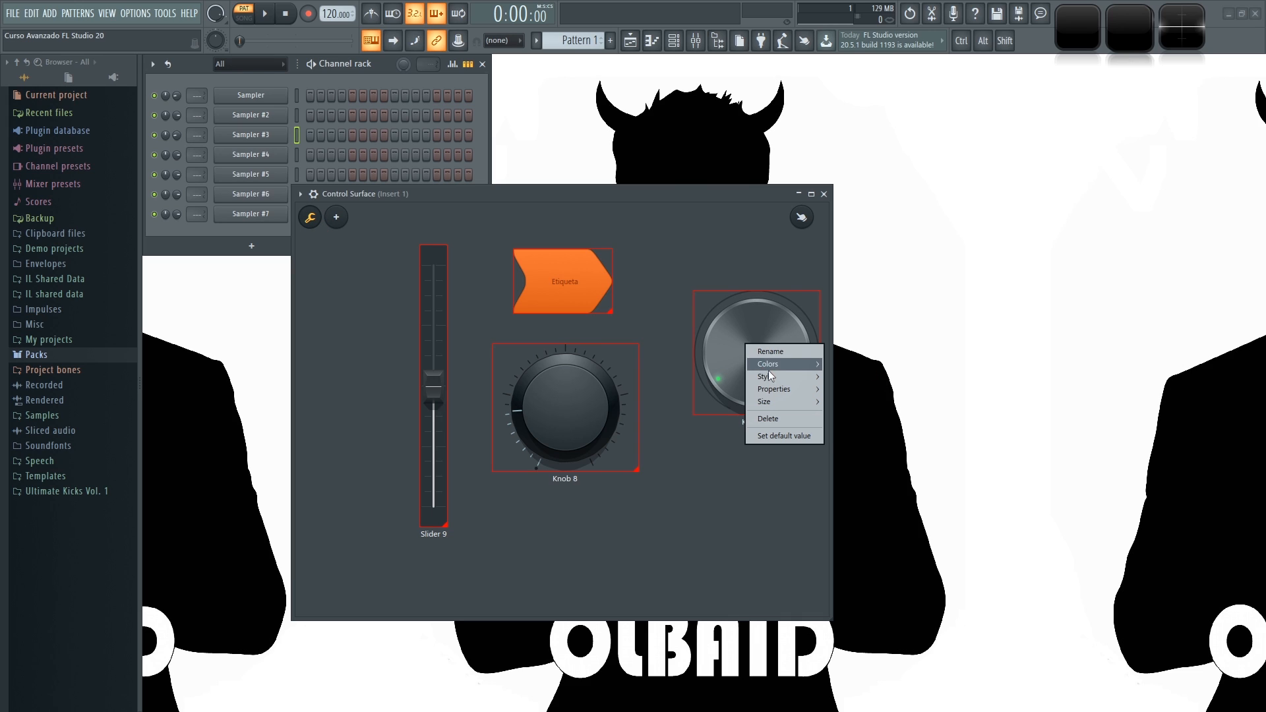
mouse_move(802, 382)
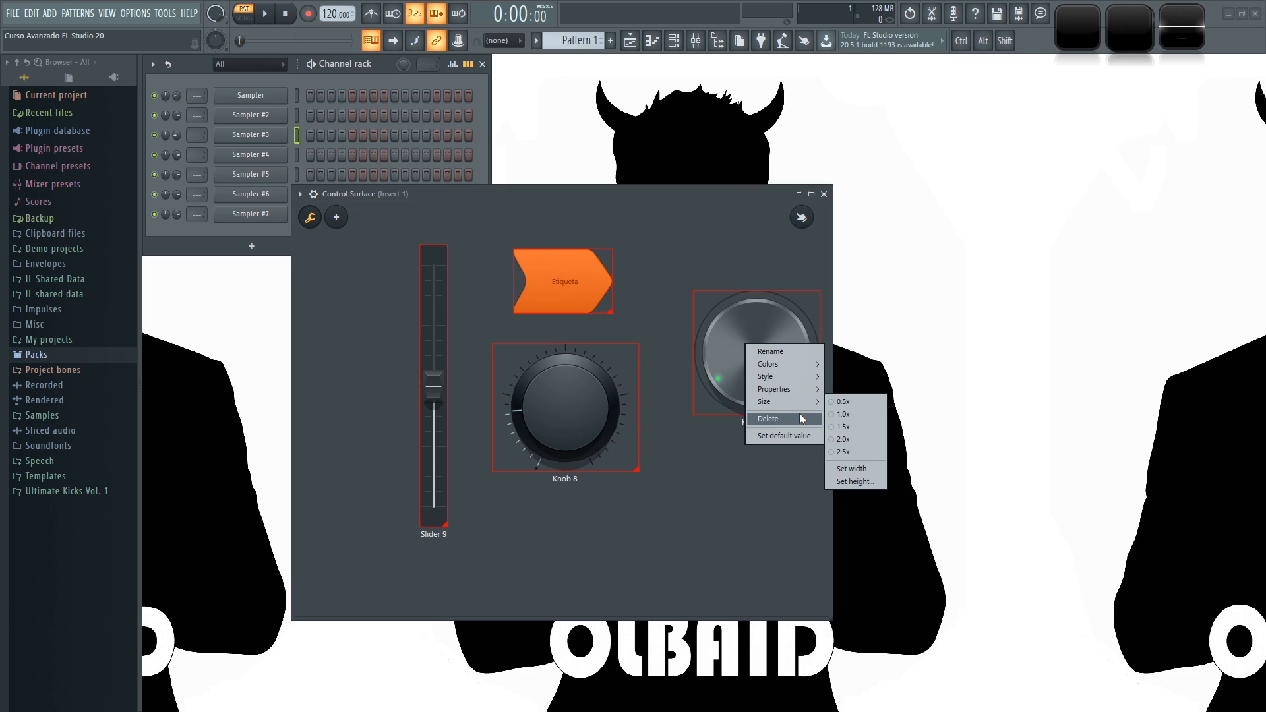
mouse_move(801, 404)
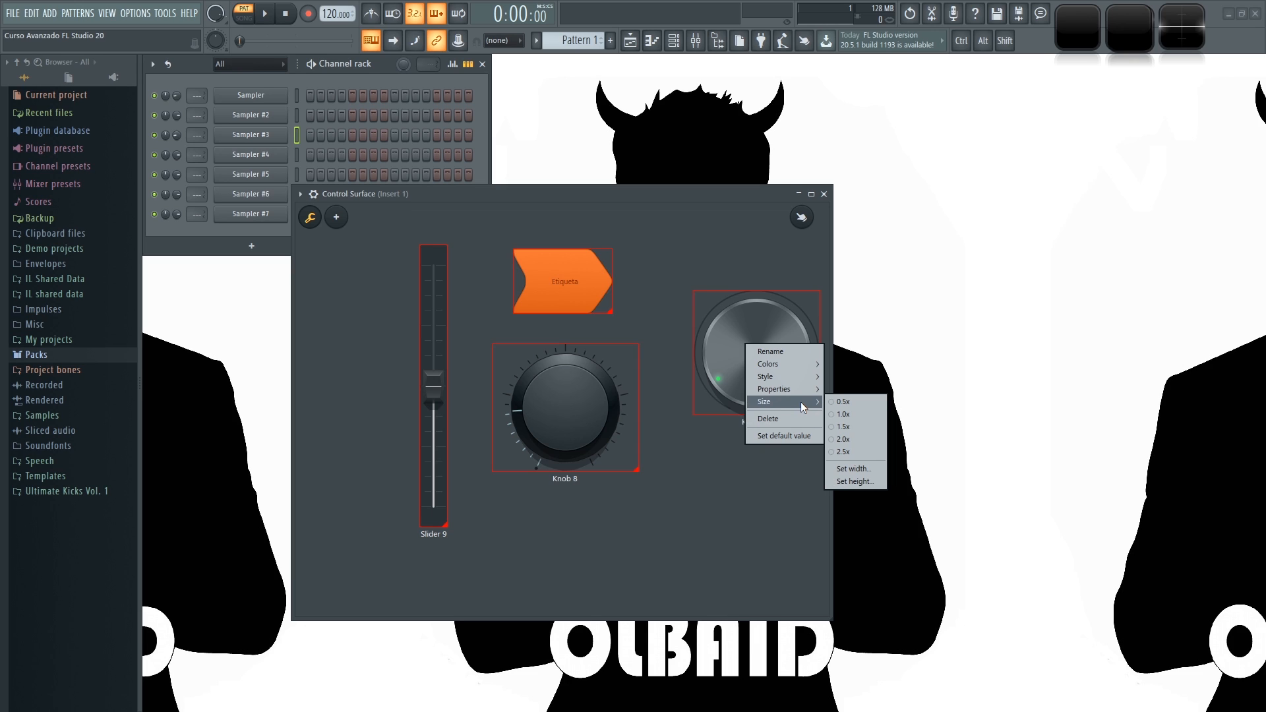
click(857, 469)
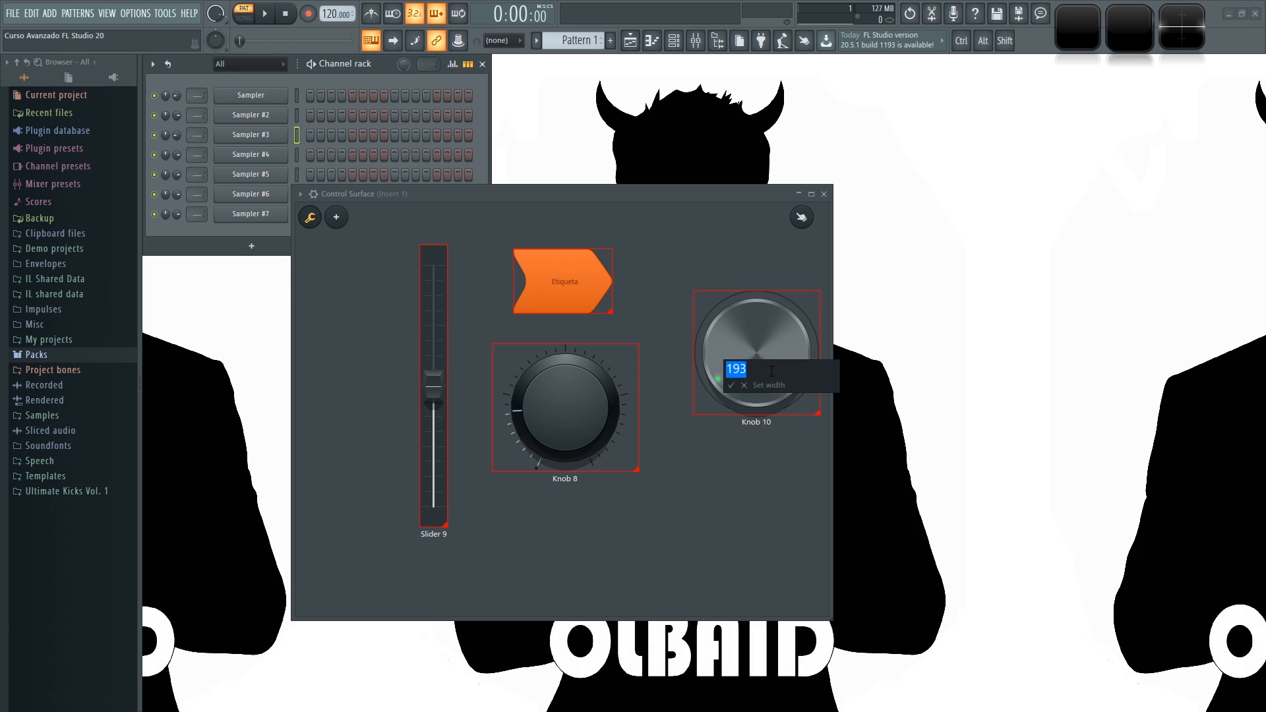
text(300)
key(Return)
drag(776, 387, 708, 480)
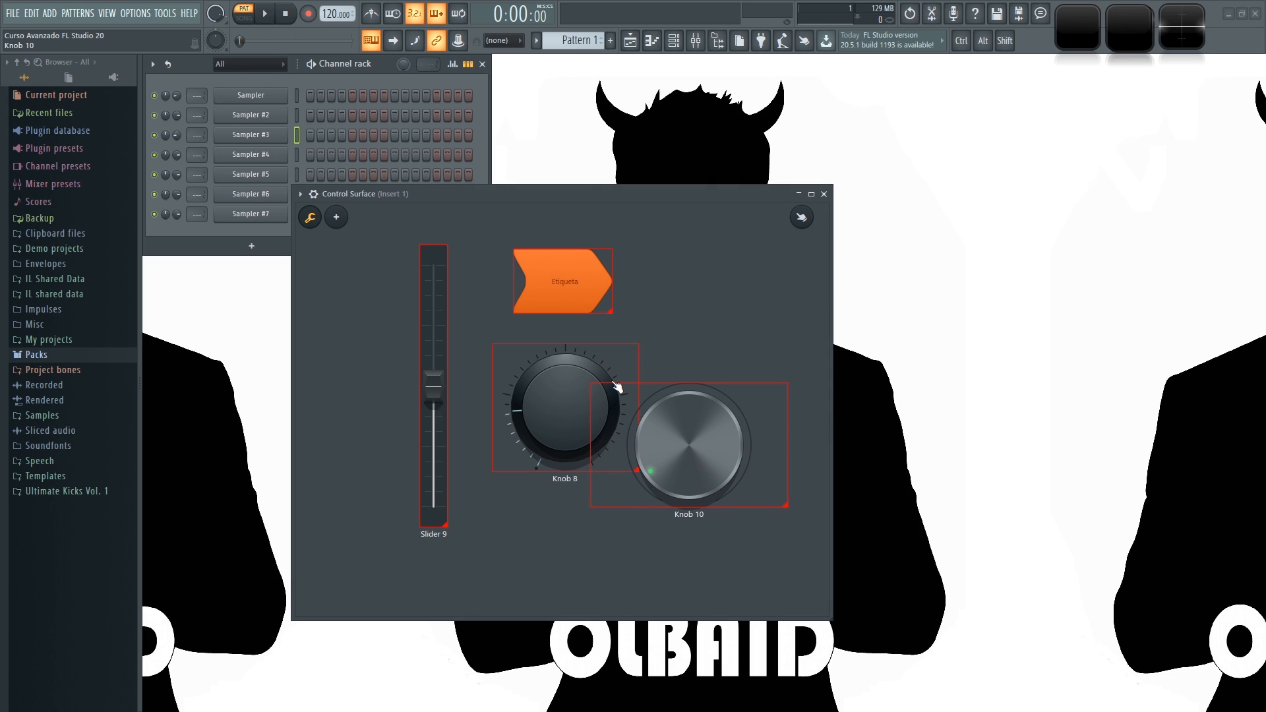
- Set the Control Surface grid to 30px and reposition the metallic knob with it
right_click(663, 244)
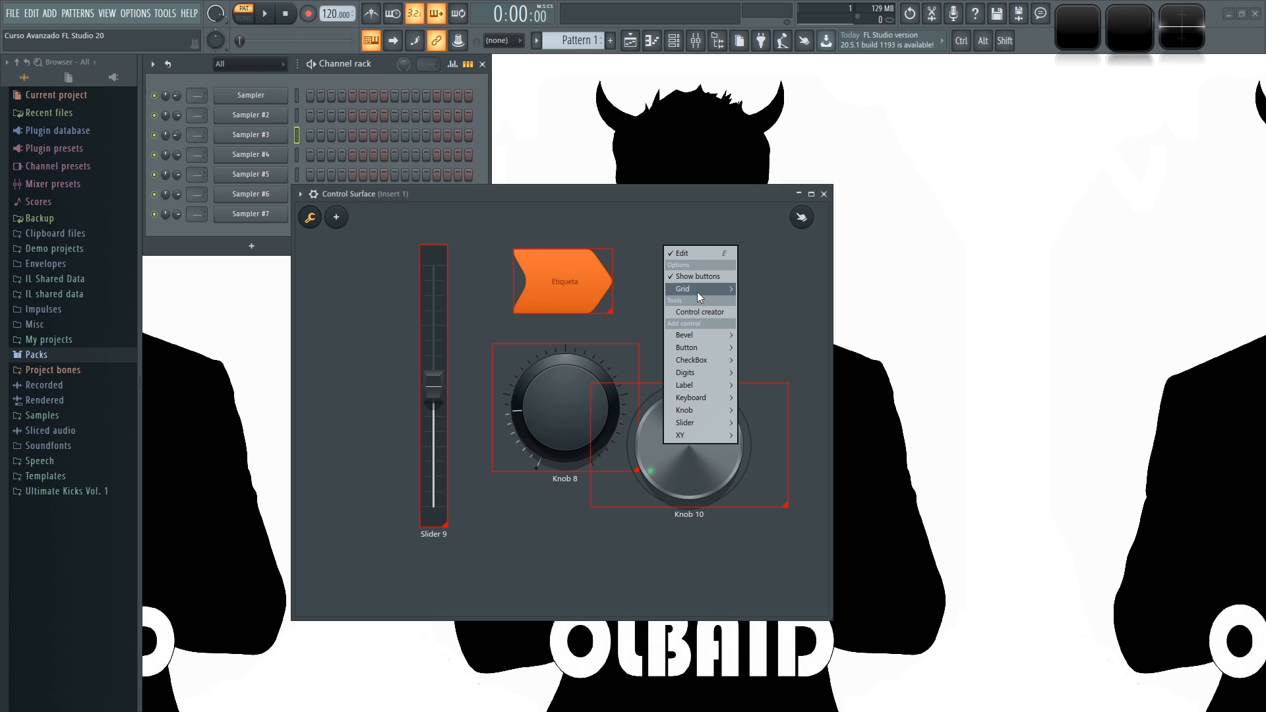
mouse_move(697, 291)
click(765, 326)
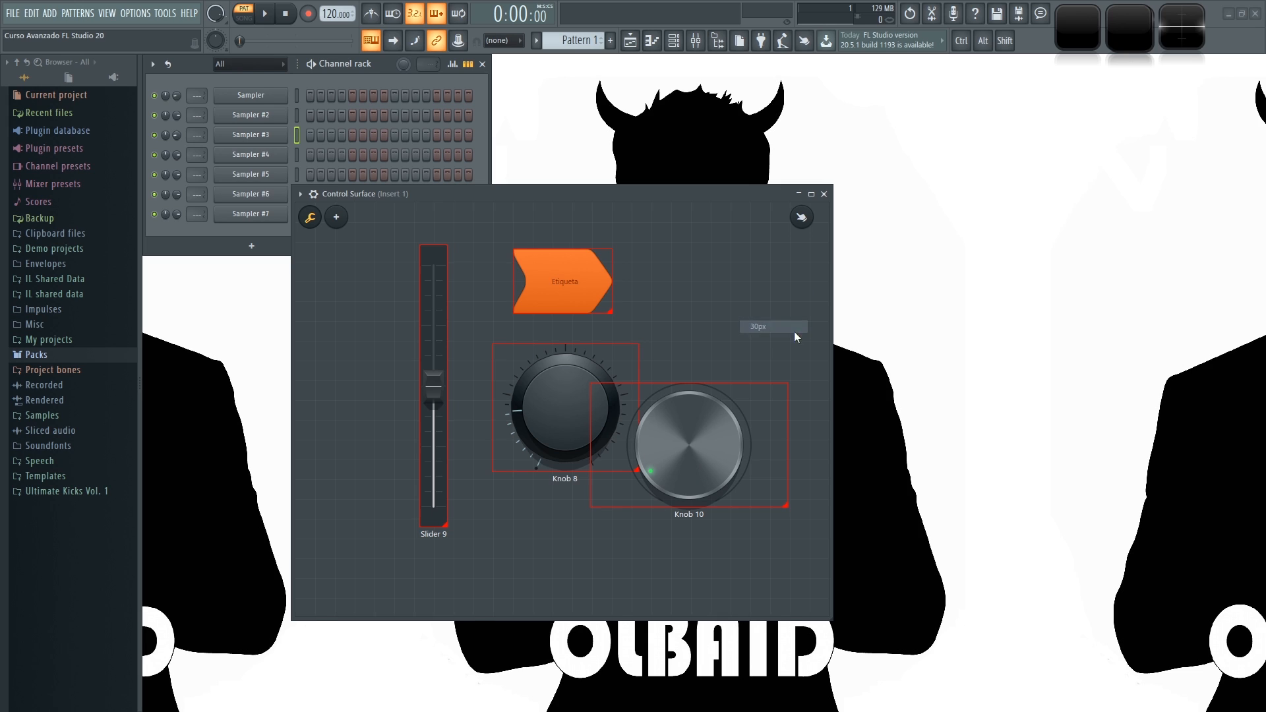
drag(705, 466, 747, 417)
drag(712, 369, 668, 394)
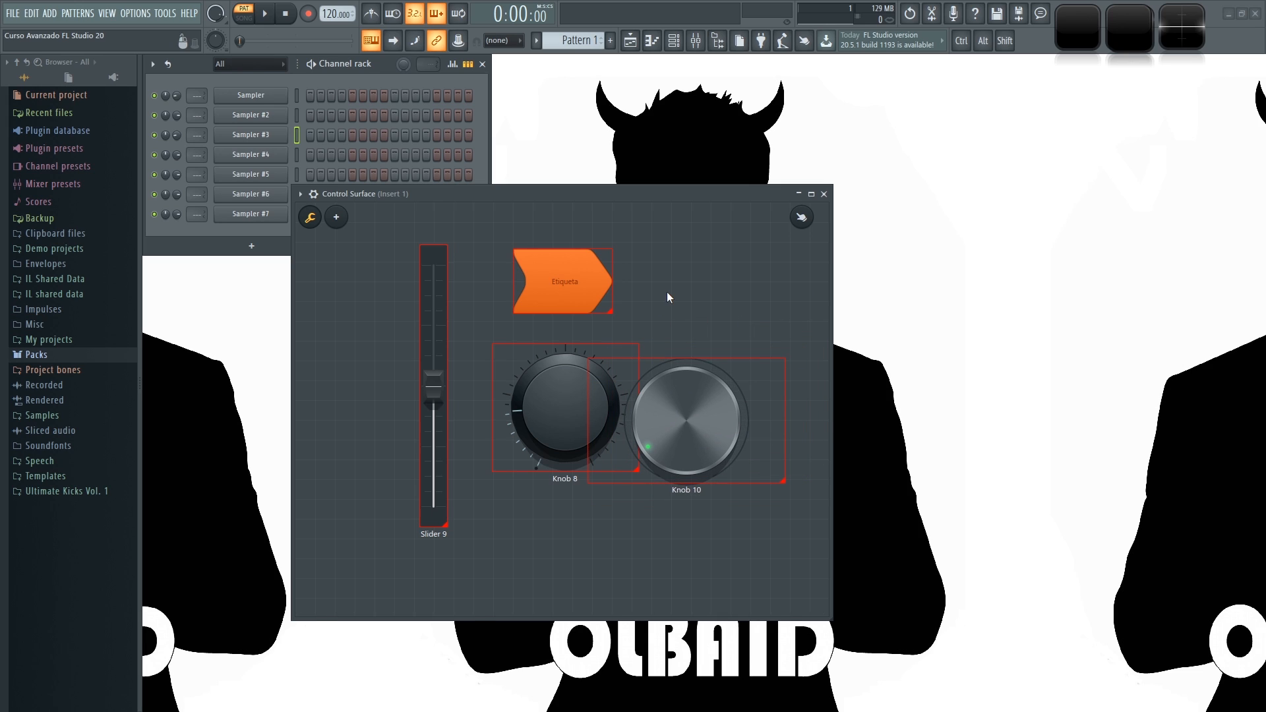
- Align all controls to the grid and move the metallic knob clear of Knob 8
right_click(666, 292)
mouse_move(705, 338)
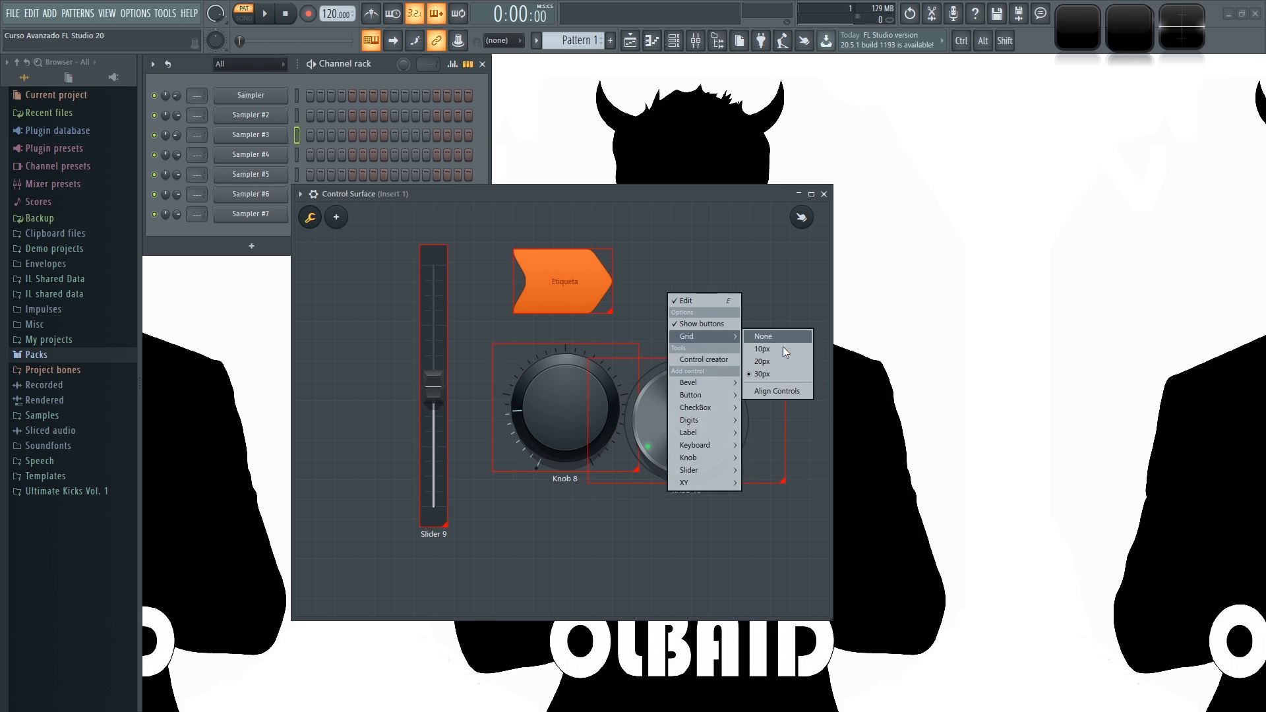
click(780, 390)
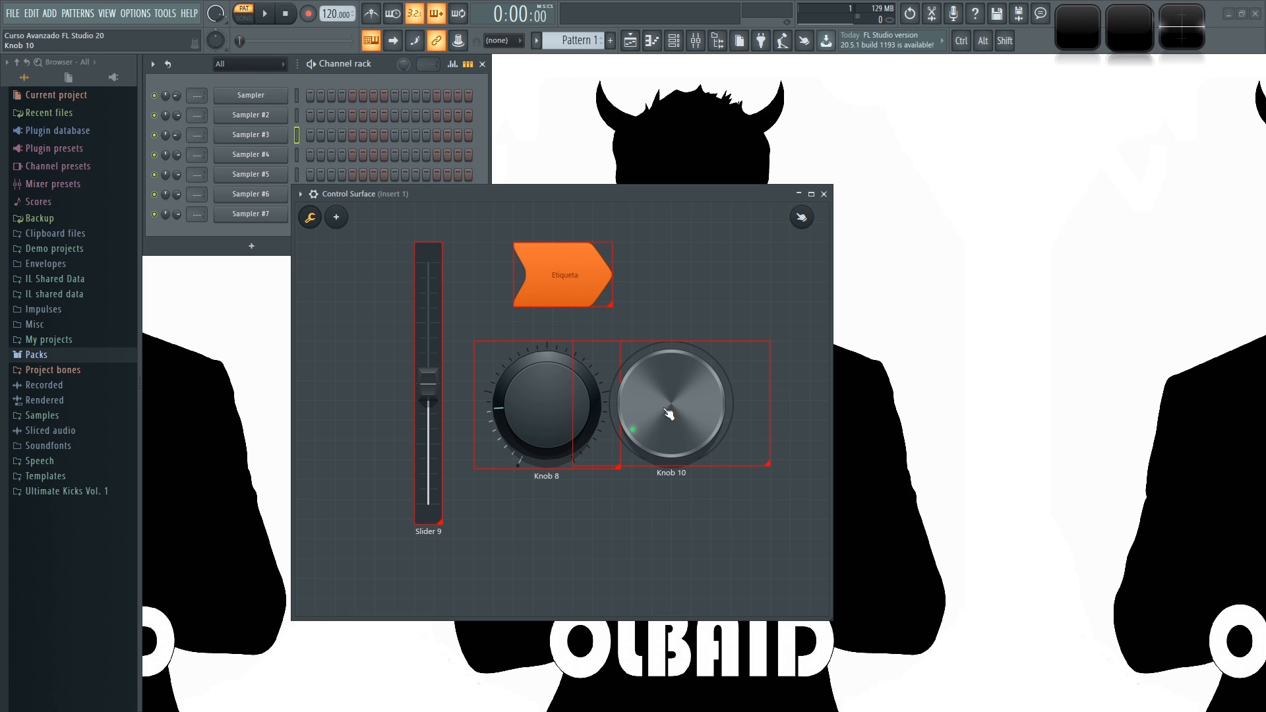
drag(717, 415, 723, 403)
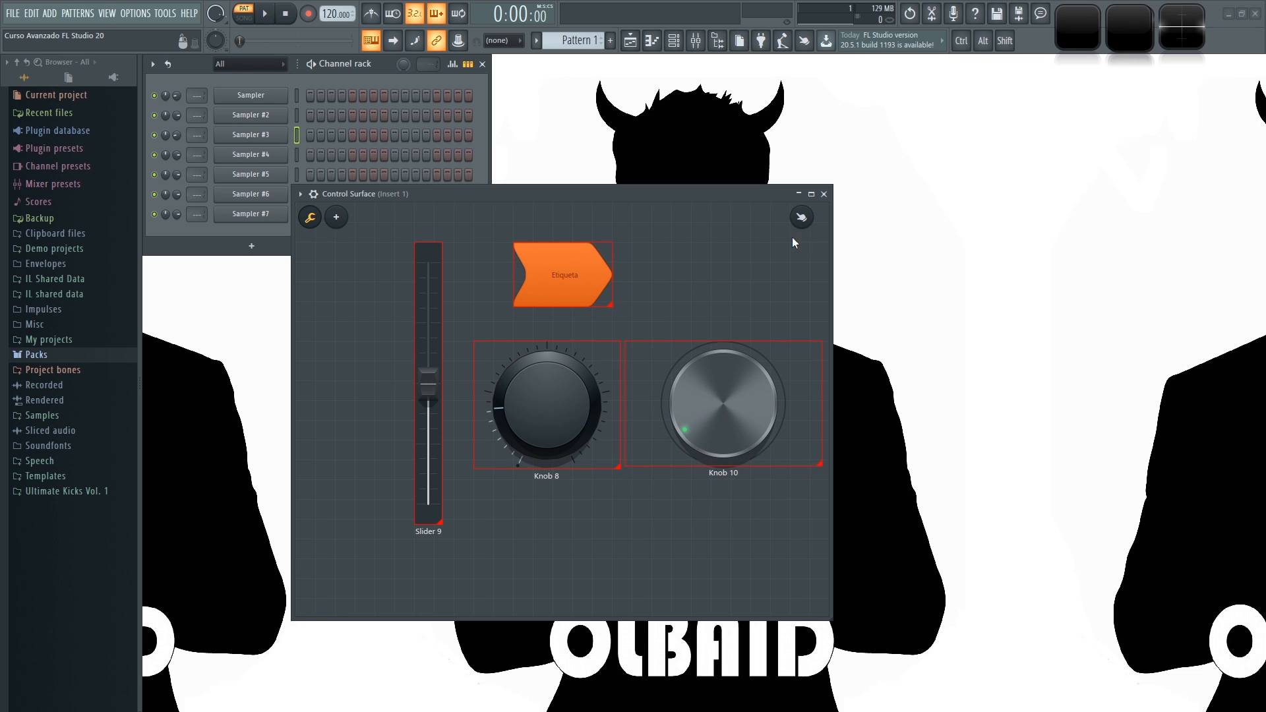
- Hide the surface's editing buttons and try out the Etiqueta button, the slider and both knobs
click(810, 221)
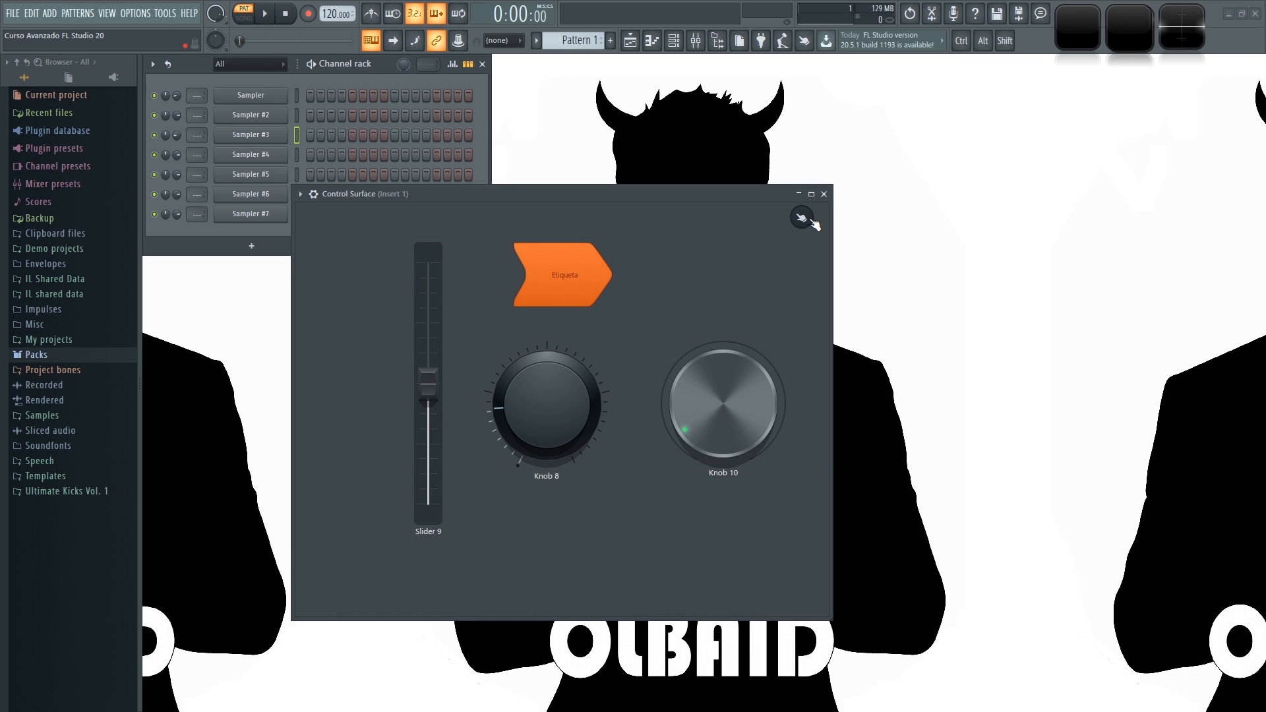
click(546, 285)
drag(428, 385, 428, 417)
drag(718, 395, 719, 422)
click(552, 271)
drag(547, 402, 546, 391)
- Bring back the editing buttons, move the metallic knob to the surface's upper-right corner and place Knob 8 below it
click(804, 225)
drag(696, 424, 698, 285)
drag(575, 414, 783, 435)
- Add a Light XY control and enlarge it to fill the space between the slider and Knob 8
right_click(594, 397)
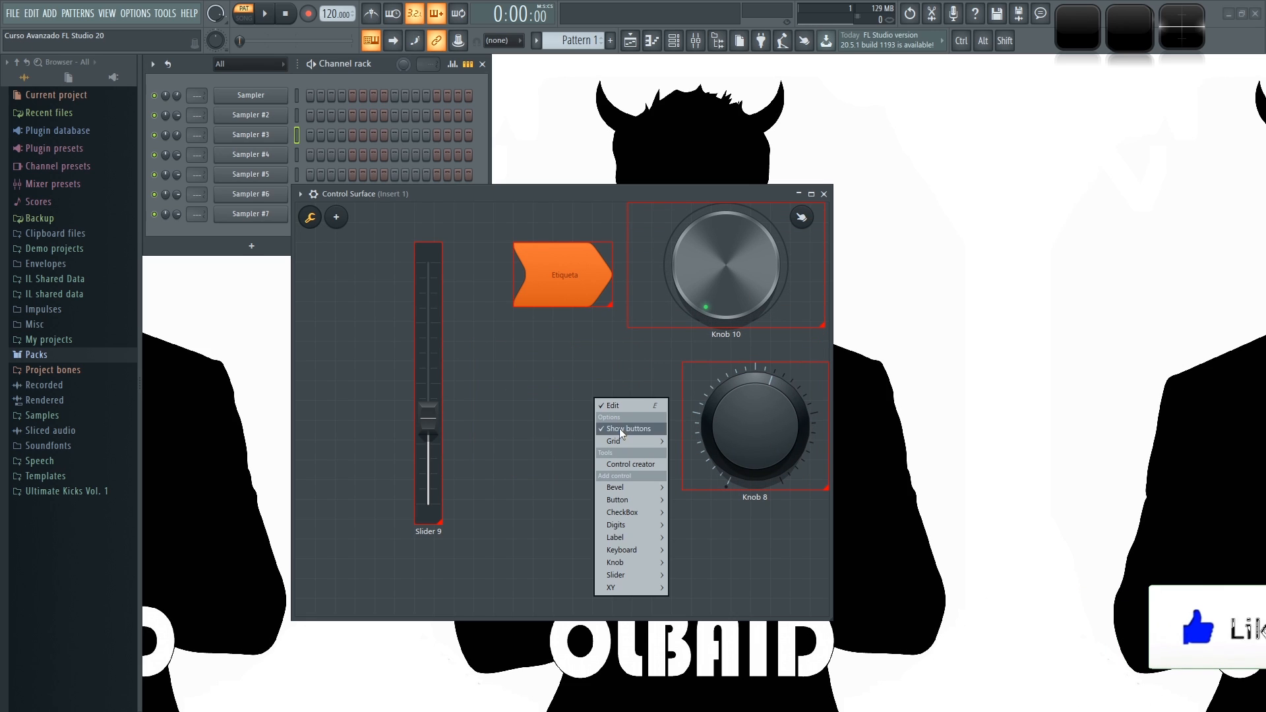
mouse_move(627, 588)
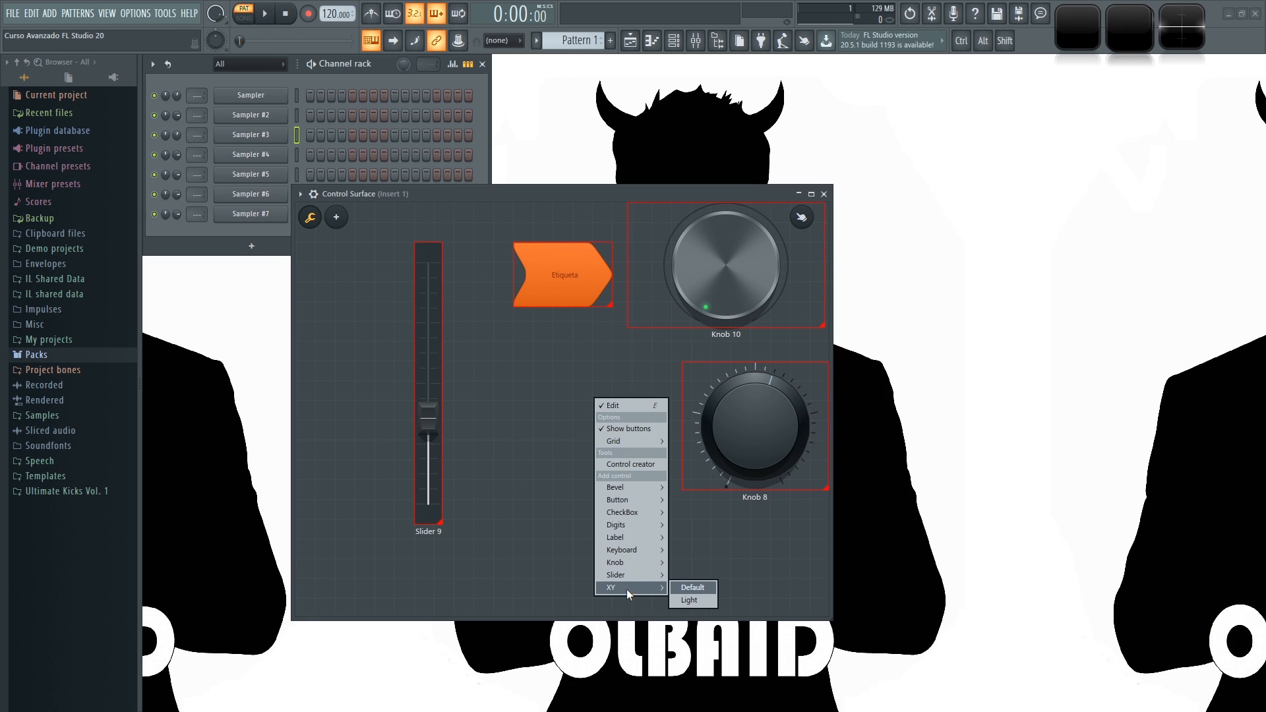
click(688, 599)
drag(639, 443, 671, 580)
drag(574, 476, 575, 476)
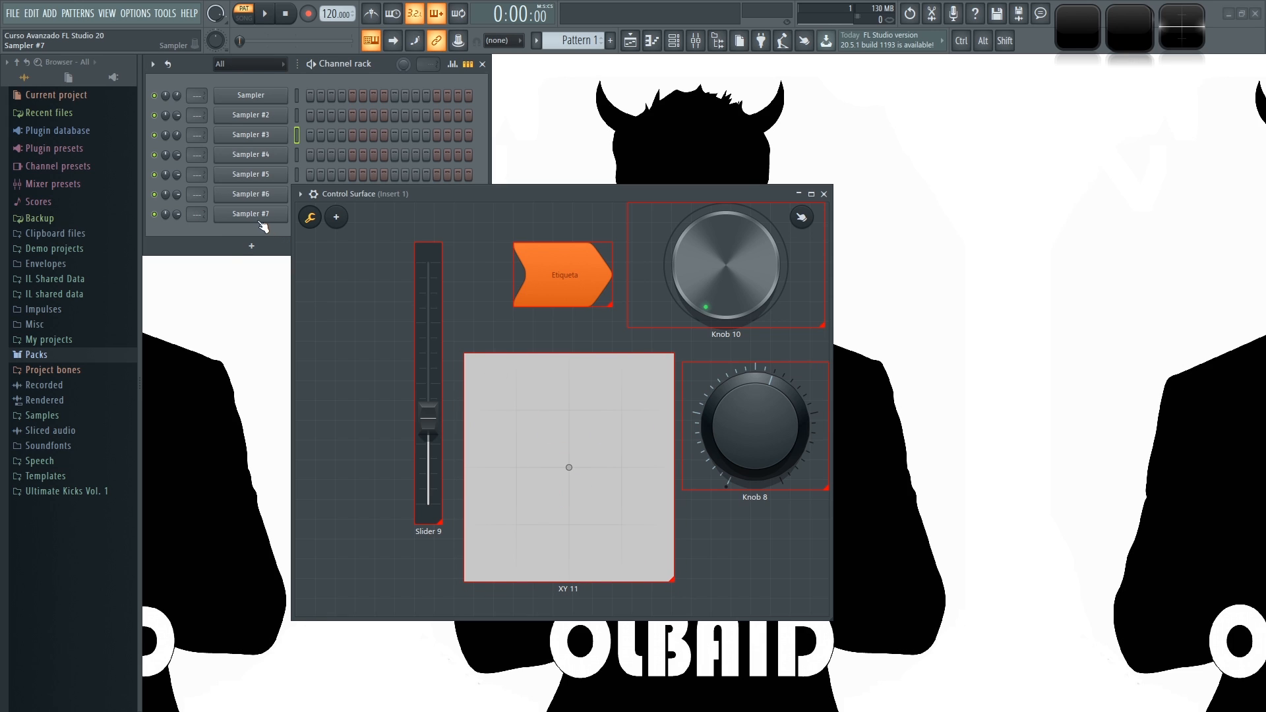
- Leave edit mode and move the XY pad's point around to test it
click(309, 216)
drag(561, 471, 468, 561)
drag(644, 576, 556, 413)
- Check which internal controllers the Sampler #7 volume can be linked to, and close the remote control settings without linking
right_click(177, 215)
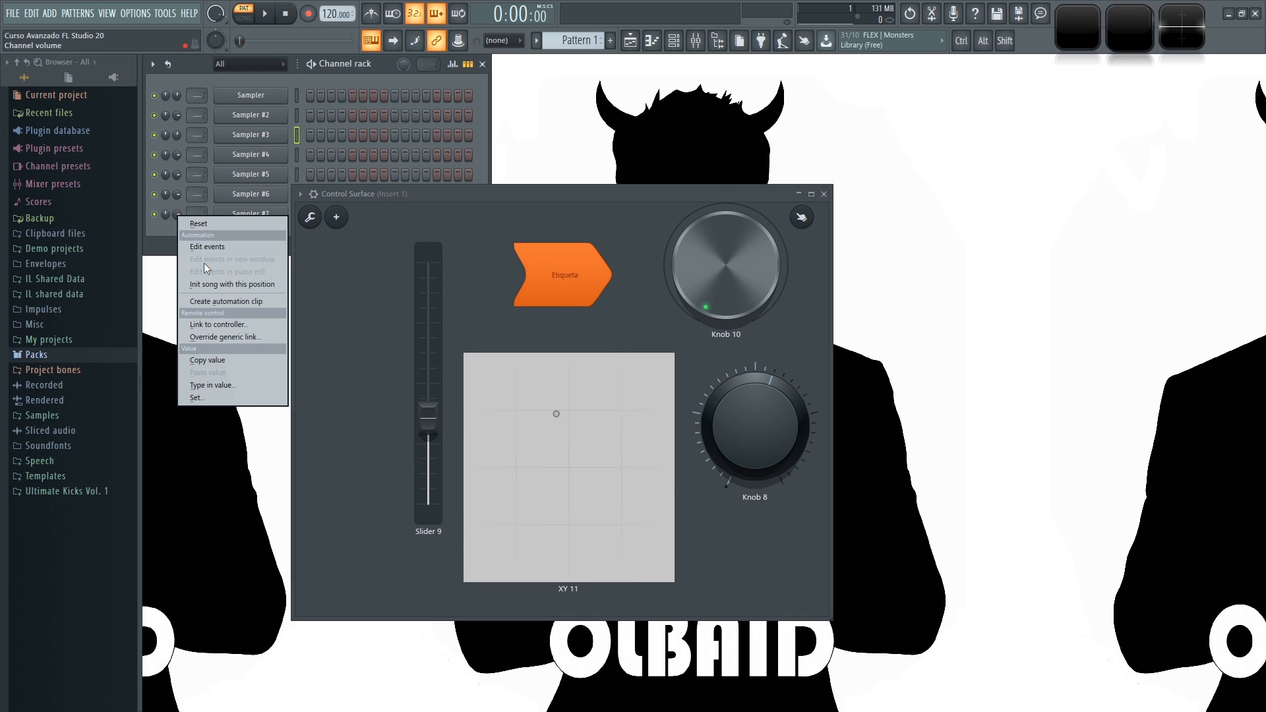
click(212, 324)
click(667, 330)
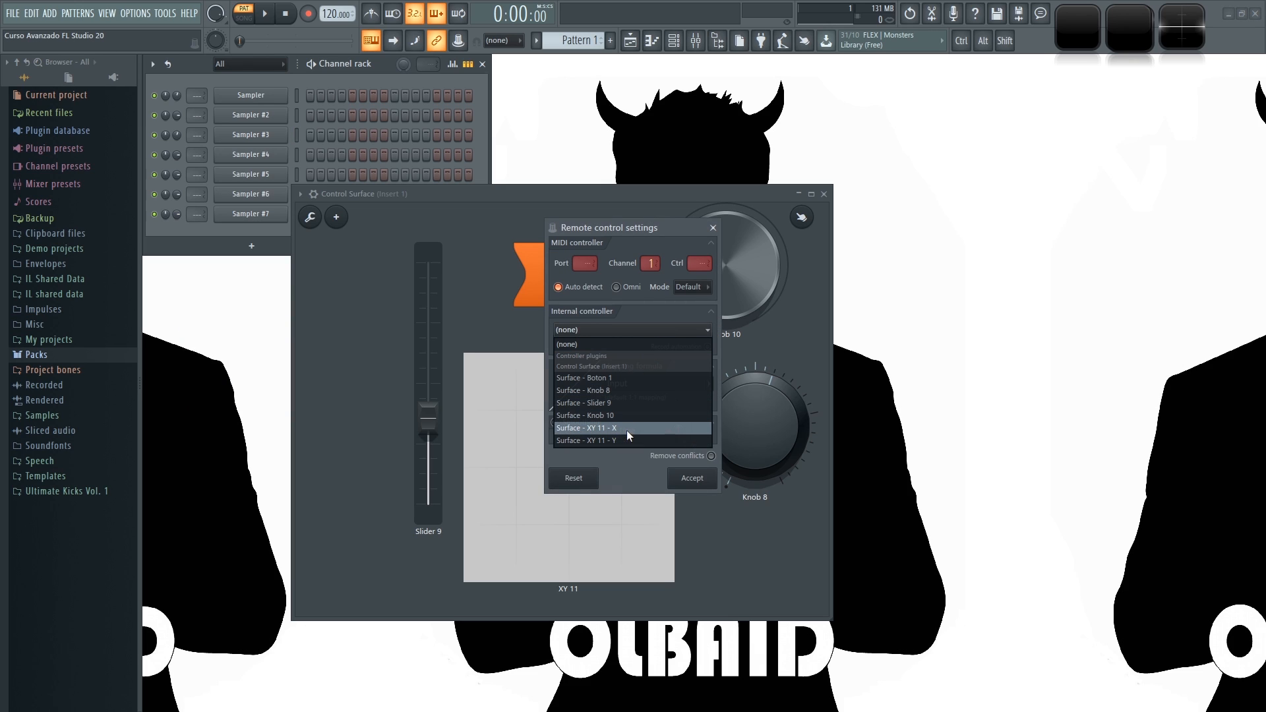
click(702, 470)
click(712, 229)
- Insert a 3x Osc channel after Sampler #7 and arrange its window and Control Surface side by side
drag(354, 191, 622, 240)
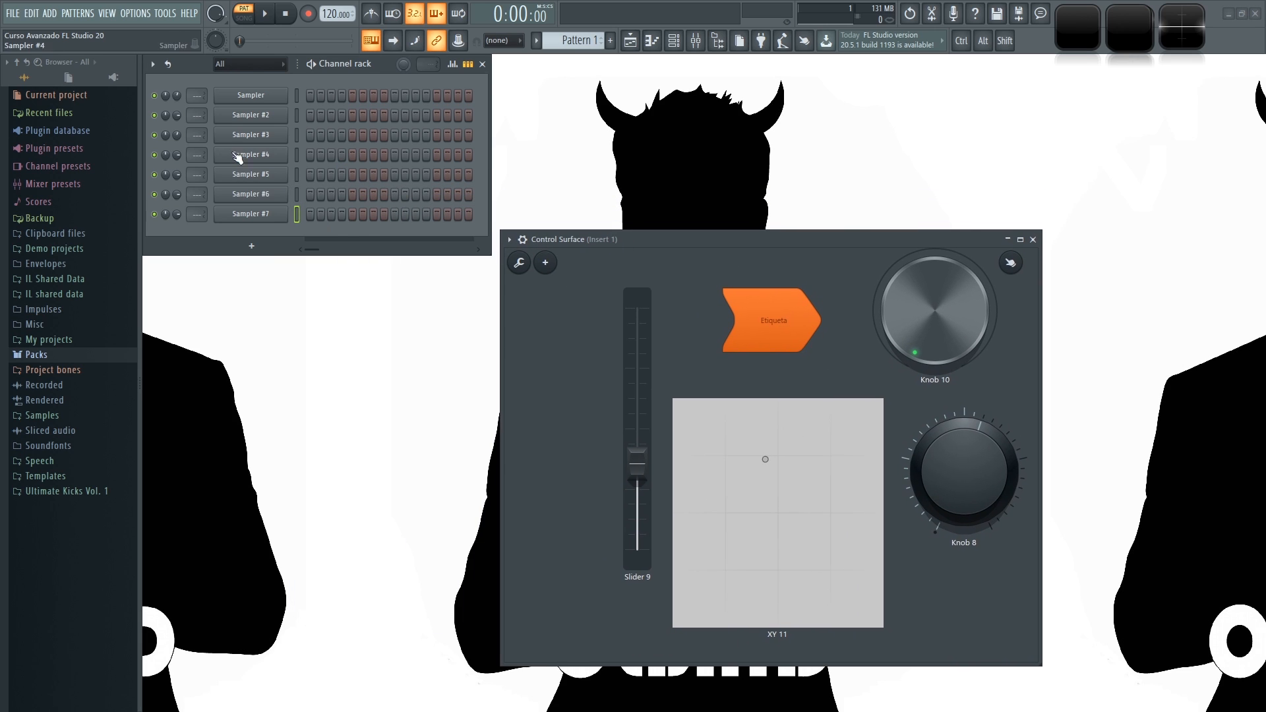
right_click(257, 221)
mouse_move(371, 316)
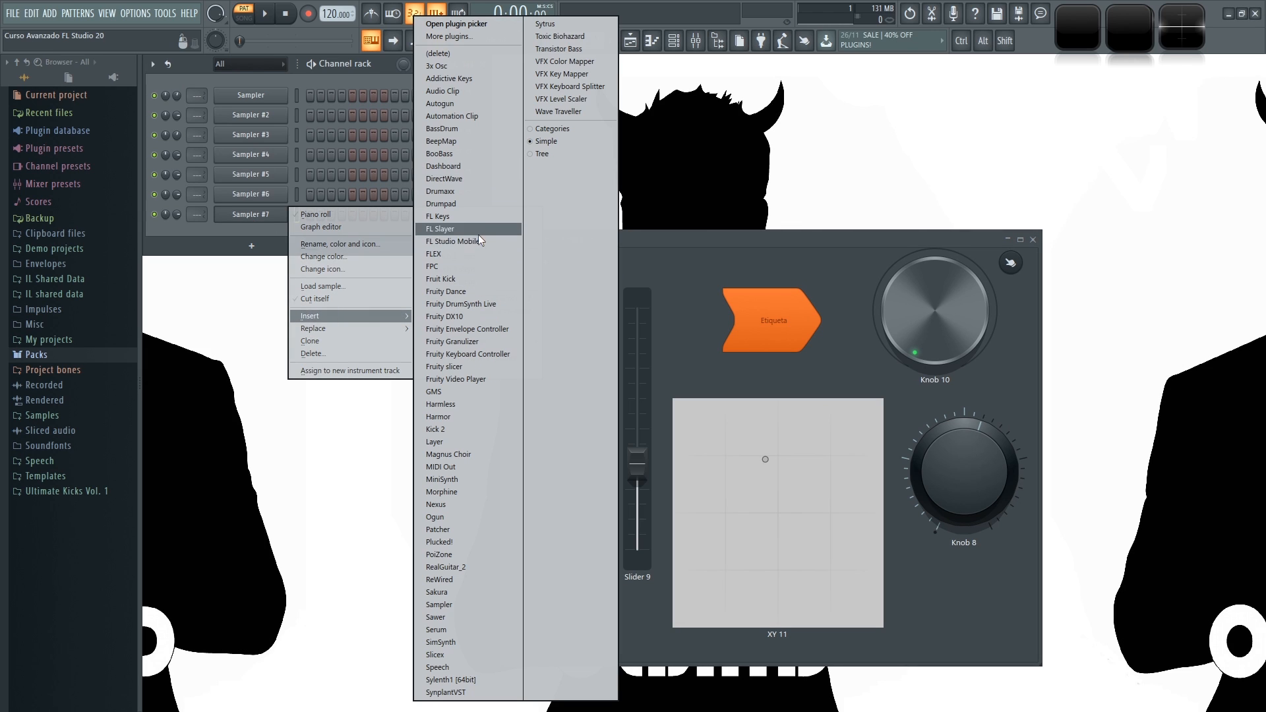
click(437, 66)
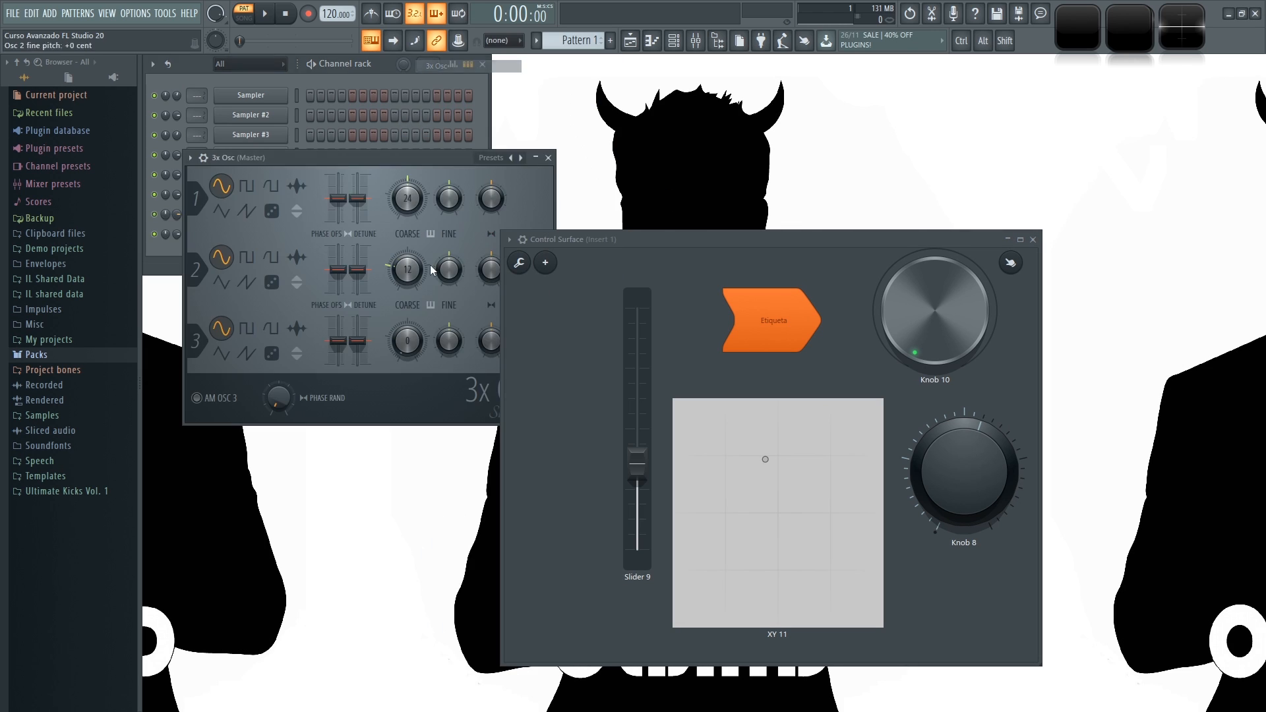
drag(627, 239, 690, 165)
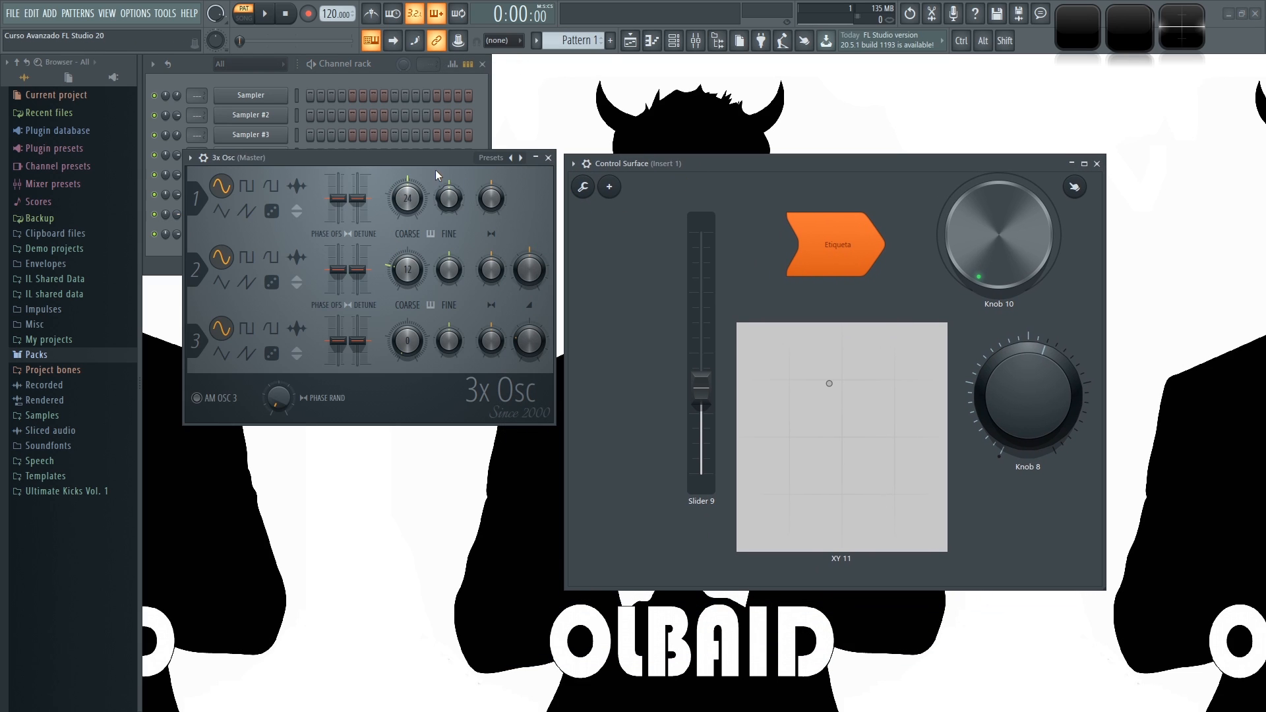
drag(421, 157, 405, 192)
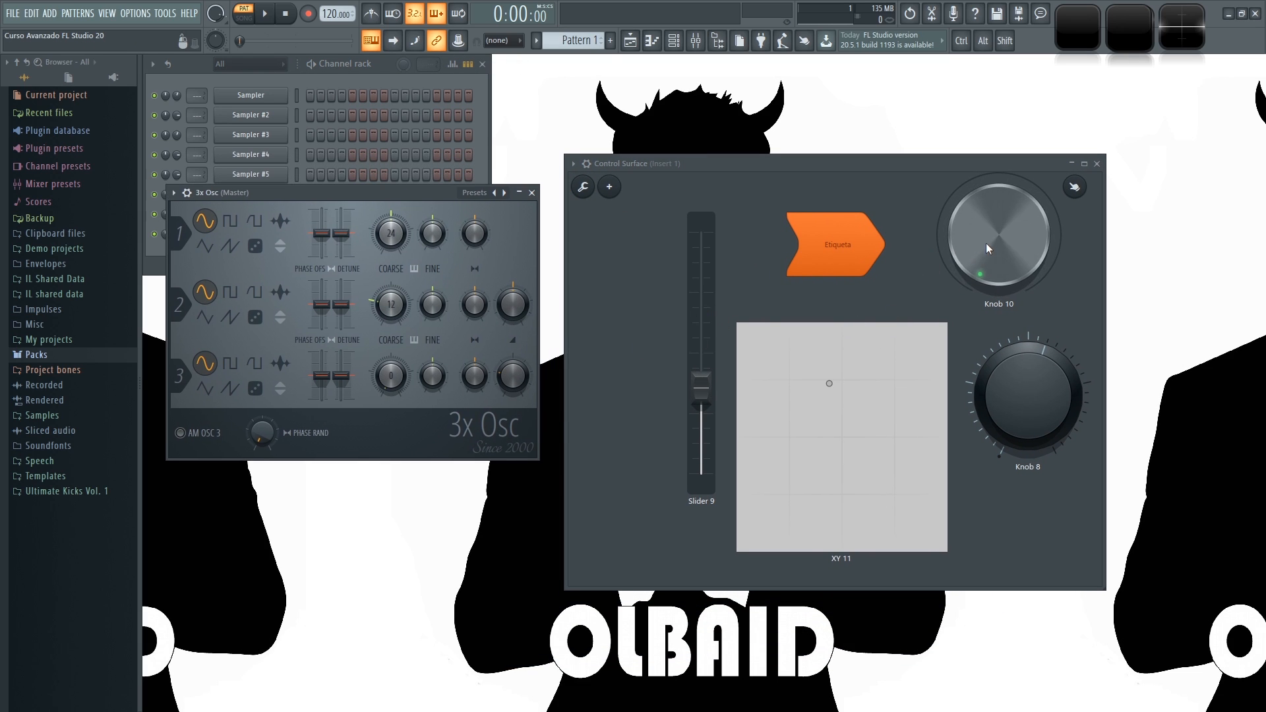
- Turn Knob 10 and Knob 8 on Control Surface to try out their response
mouse_move(987, 240)
mouse_down()
mouse_move(987, 204)
mouse_move(987, 247)
mouse_up()
drag(1015, 397, 1016, 411)
drag(1010, 203, 1010, 189)
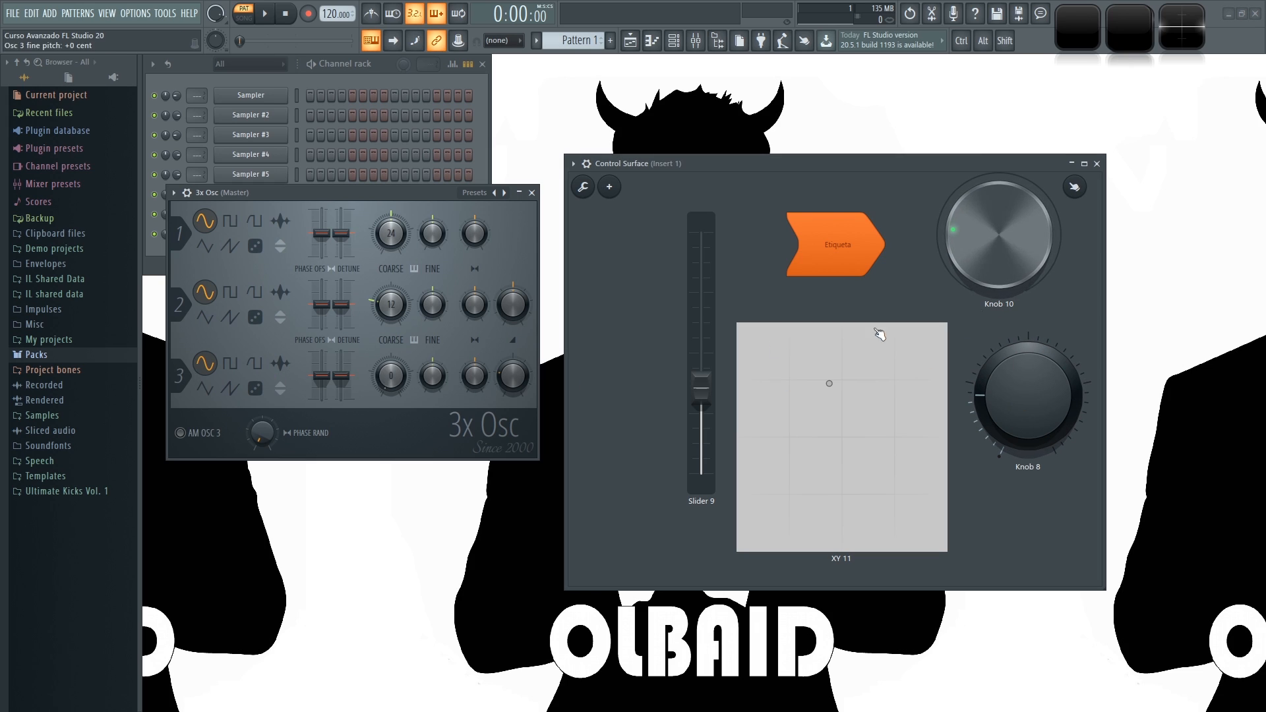
- Link the fine pitch knob of oscillator 2 in 3x Osc to the internal controller Surface - Knob 10
right_click(434, 307)
click(461, 417)
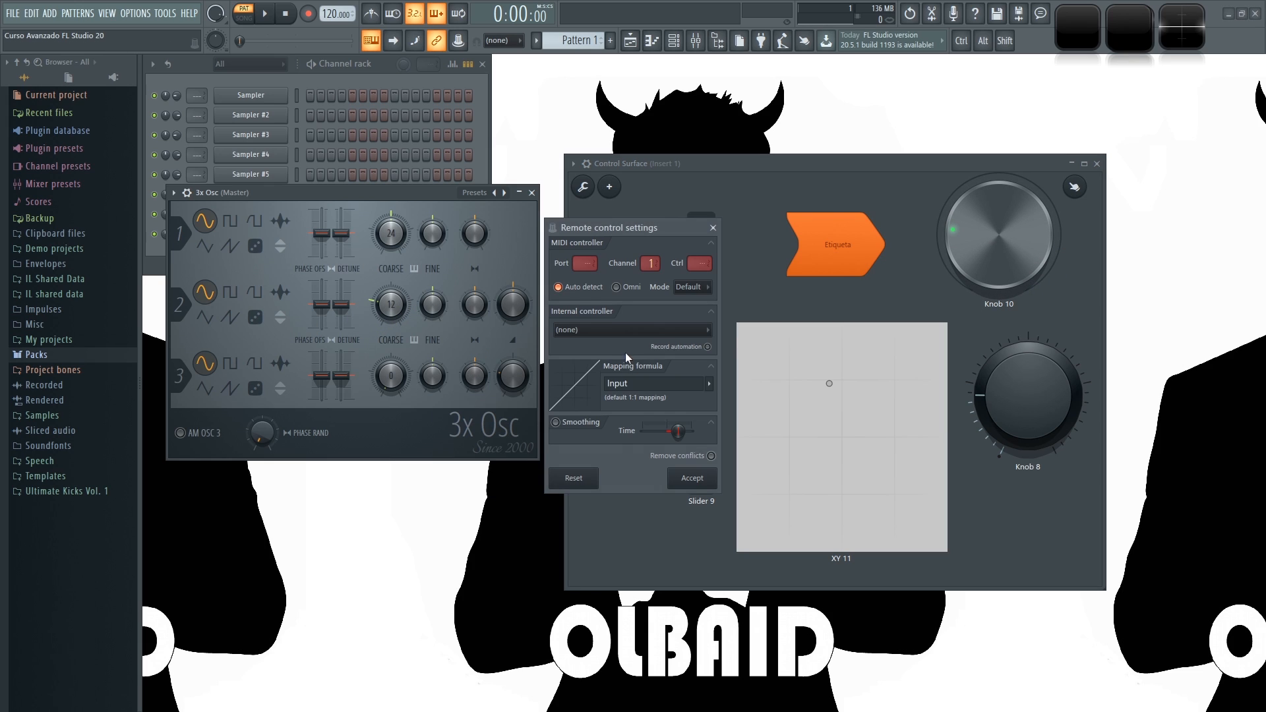
click(623, 330)
click(605, 417)
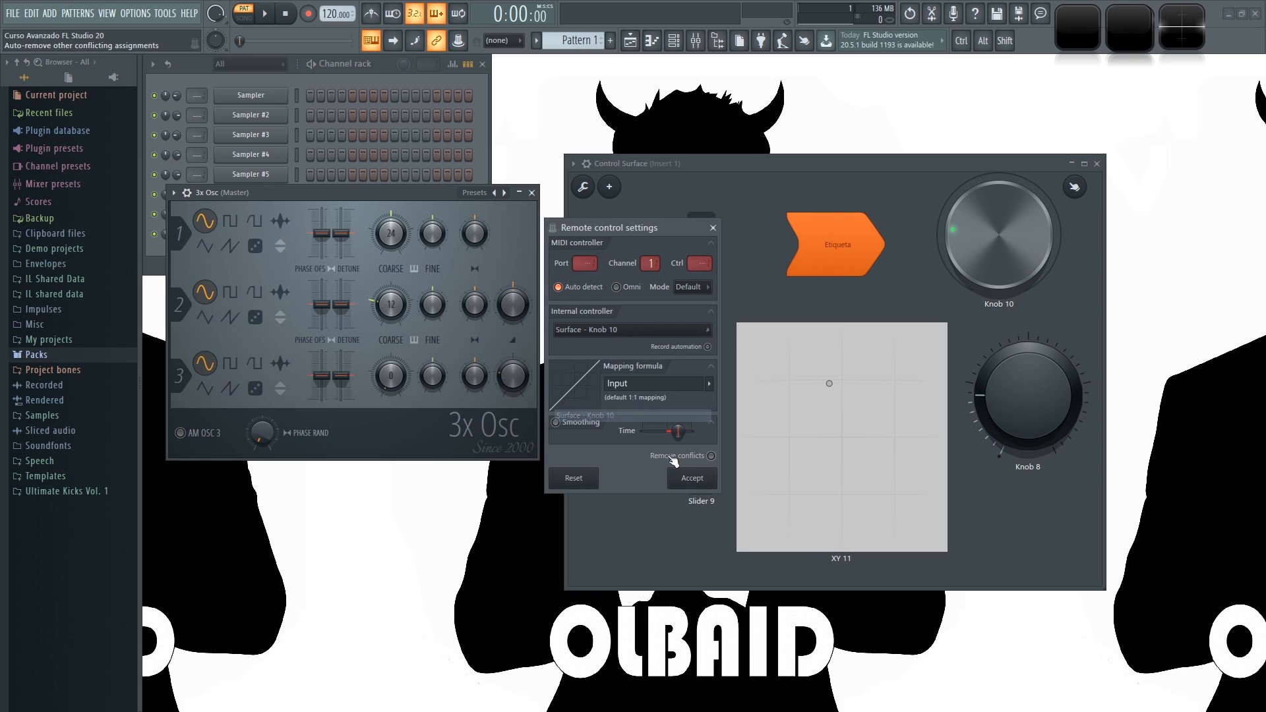
click(691, 478)
- Link oscillator 2's panning knob to the internal controller Surface - Knob 10
right_click(476, 311)
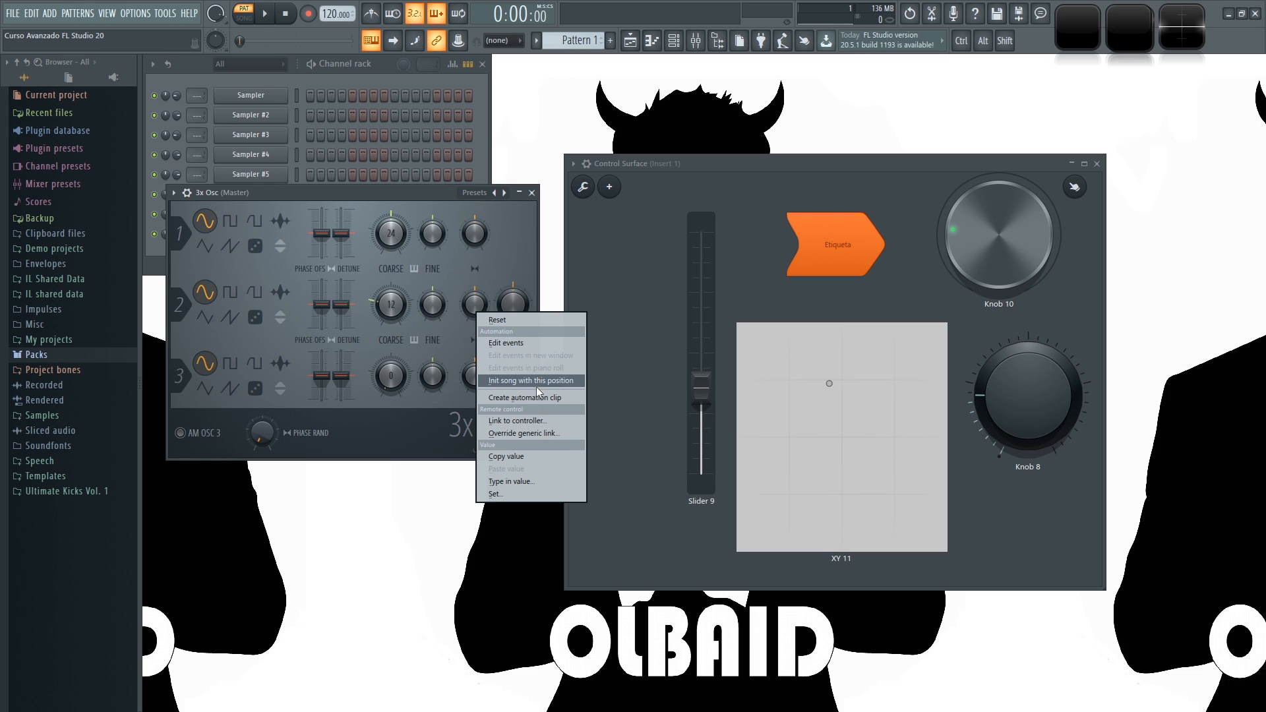
click(520, 421)
click(694, 335)
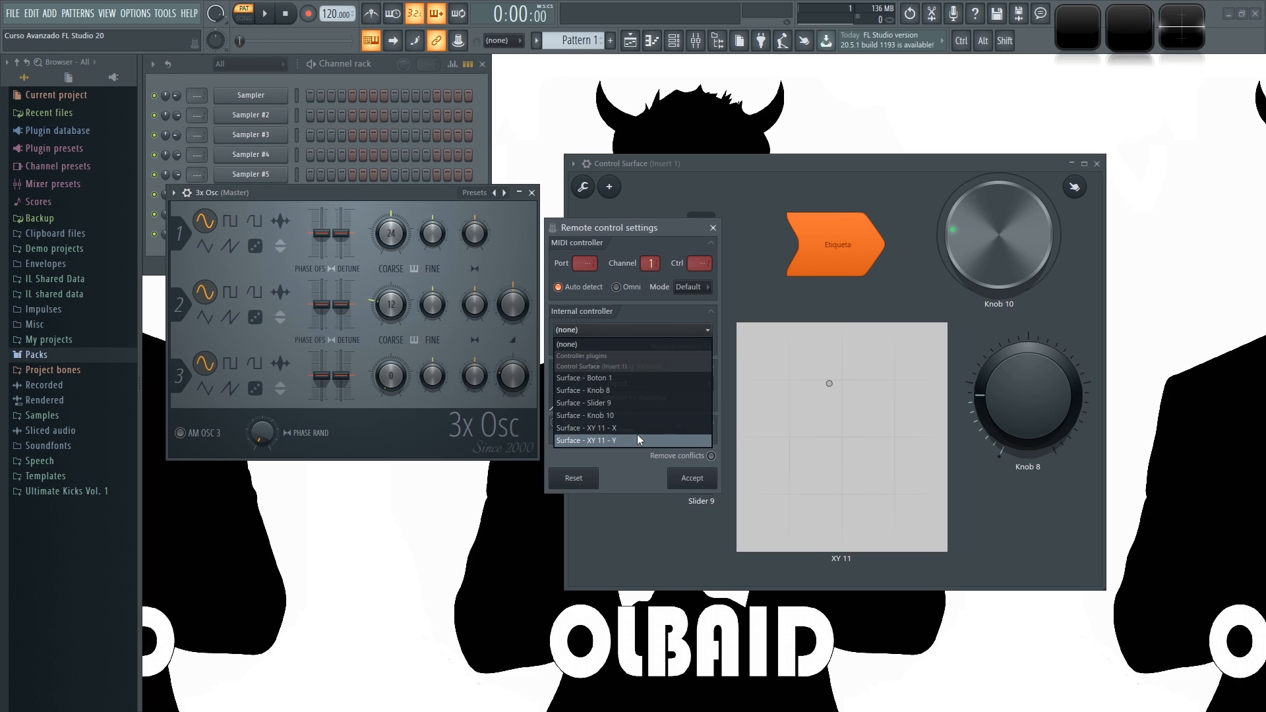
click(613, 415)
click(691, 478)
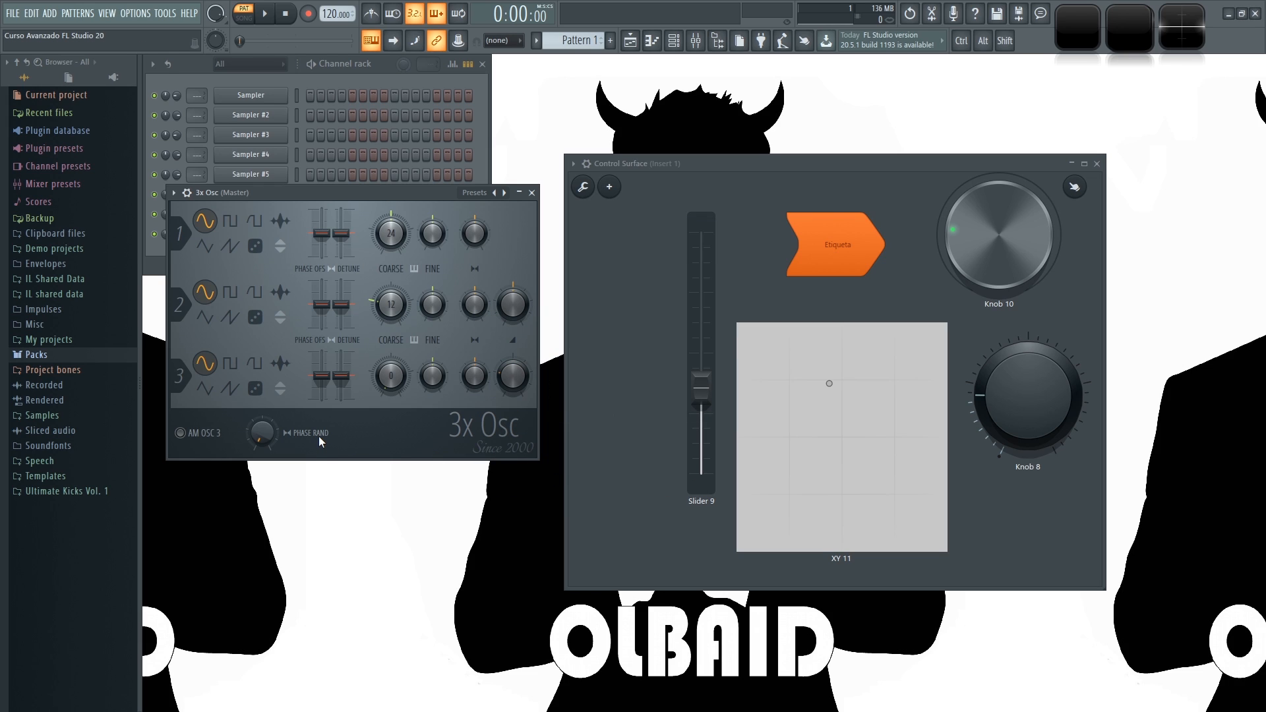
- Link the Phase Rand knob of 3x Osc to the internal controller Surface - Knob 10
right_click(262, 435)
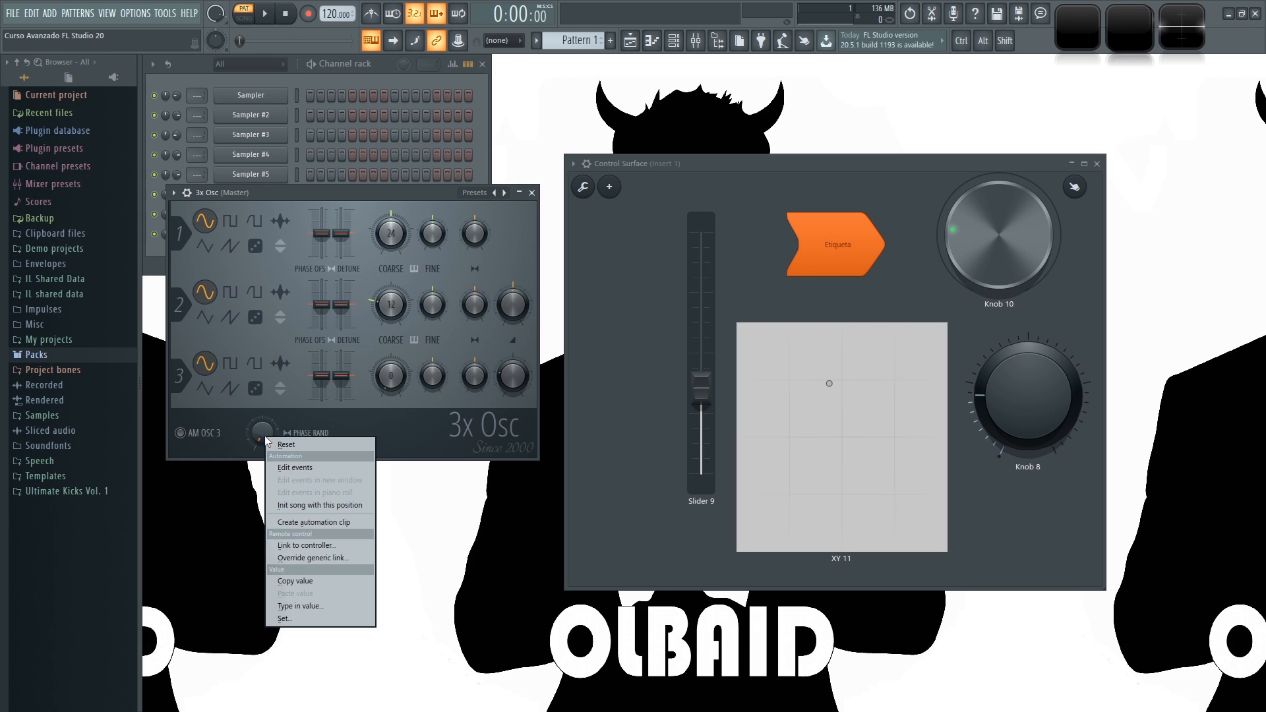
click(309, 545)
click(649, 330)
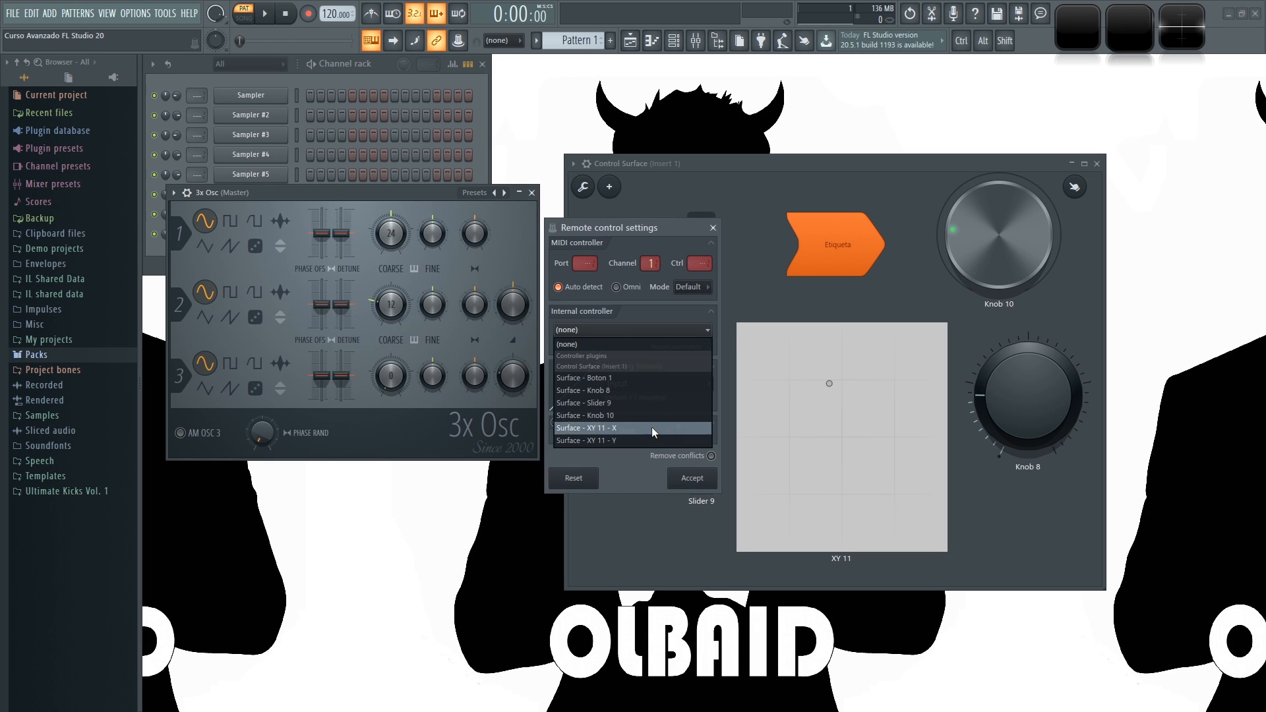
click(617, 426)
click(684, 480)
- Move the 3x Osc window lower, set oscillators 1 and 3 to sawtooth, and lower oscillator 3's coarse pitch by 12
drag(310, 190, 319, 221)
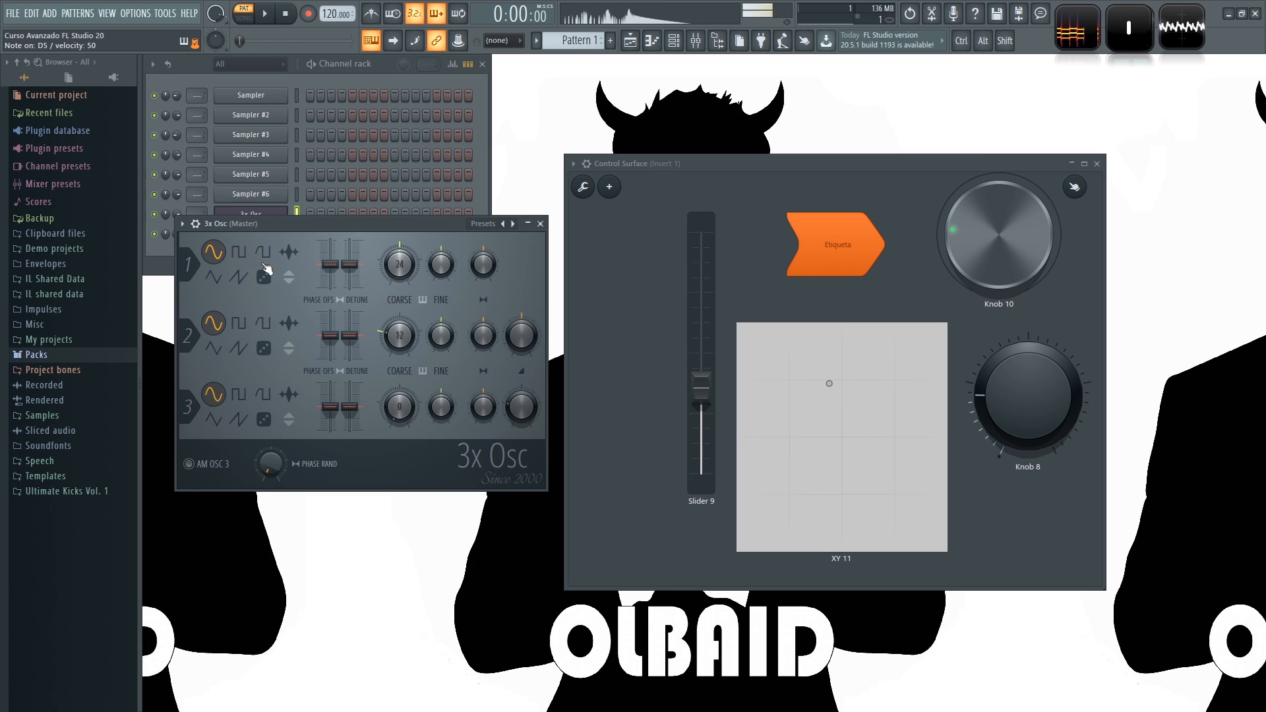
click(213, 276)
click(213, 419)
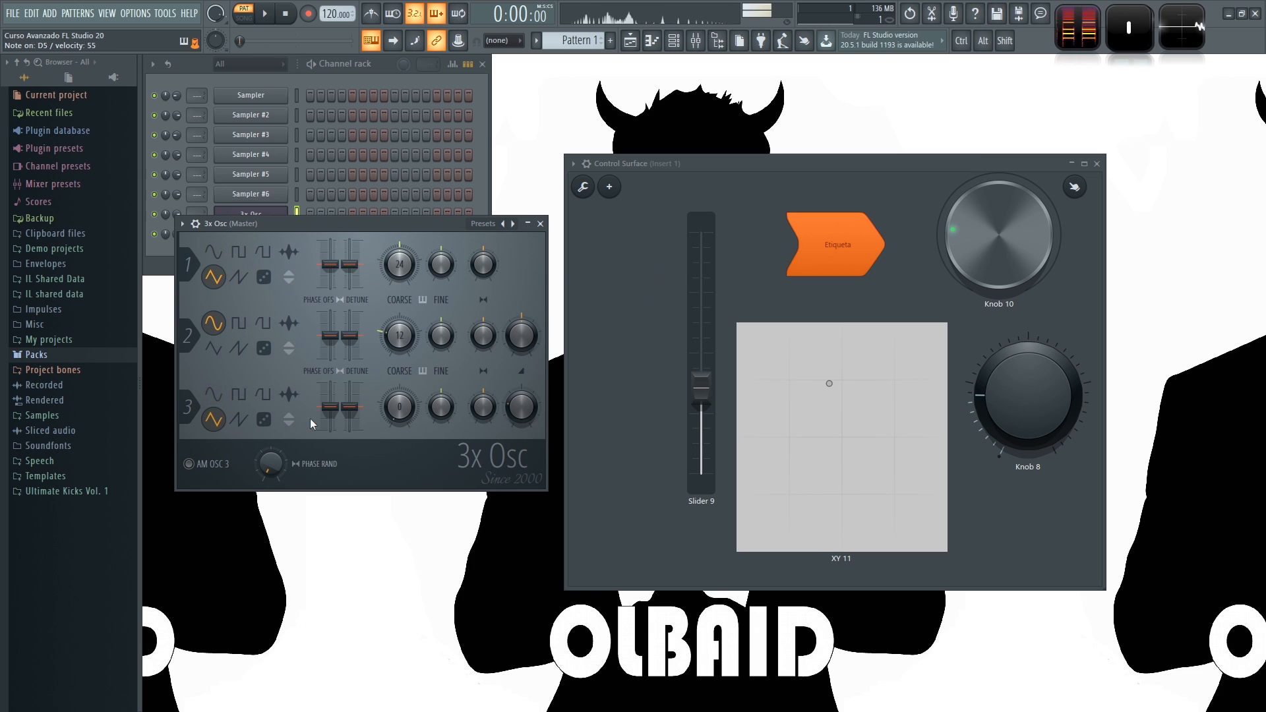
click(239, 419)
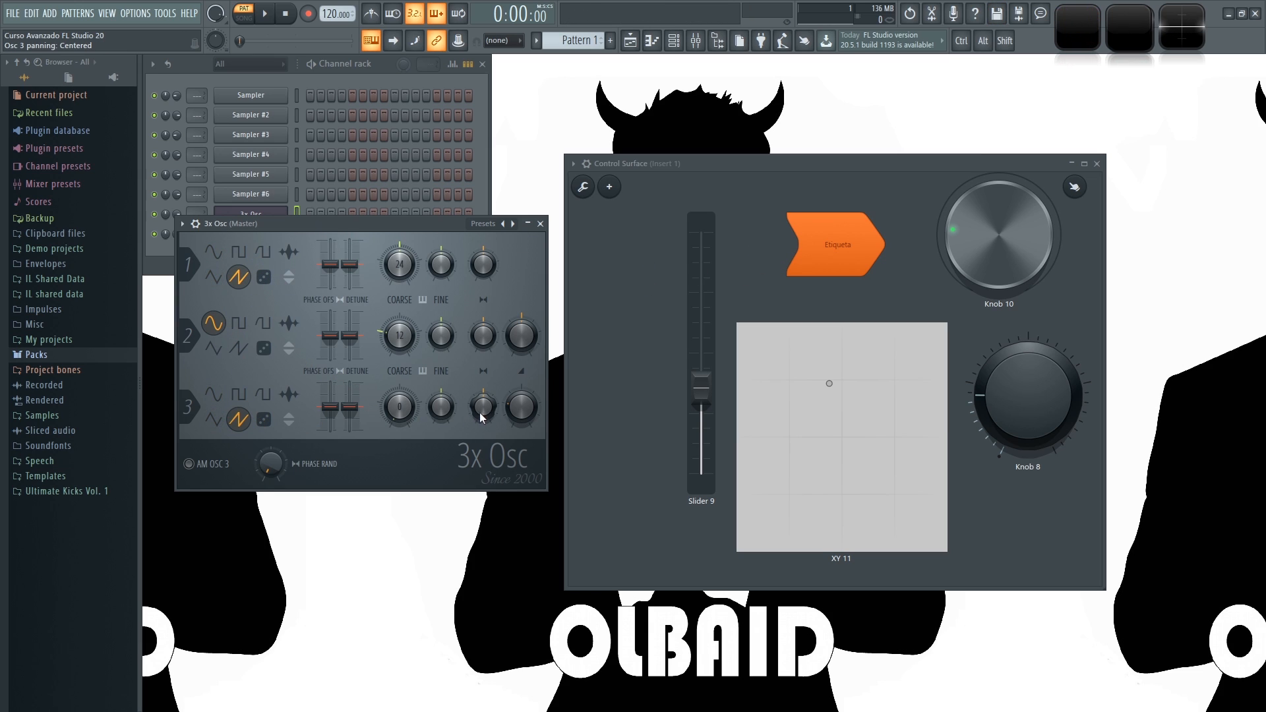
drag(399, 406, 399, 435)
- Turn Knob 10 to test its linked 3x Osc parameters, and raise Slider 9 to about half its travel
mouse_move(992, 270)
mouse_down()
mouse_move(992, 242)
mouse_move(992, 297)
mouse_move(992, 228)
mouse_move(992, 274)
mouse_up()
drag(702, 387, 701, 335)
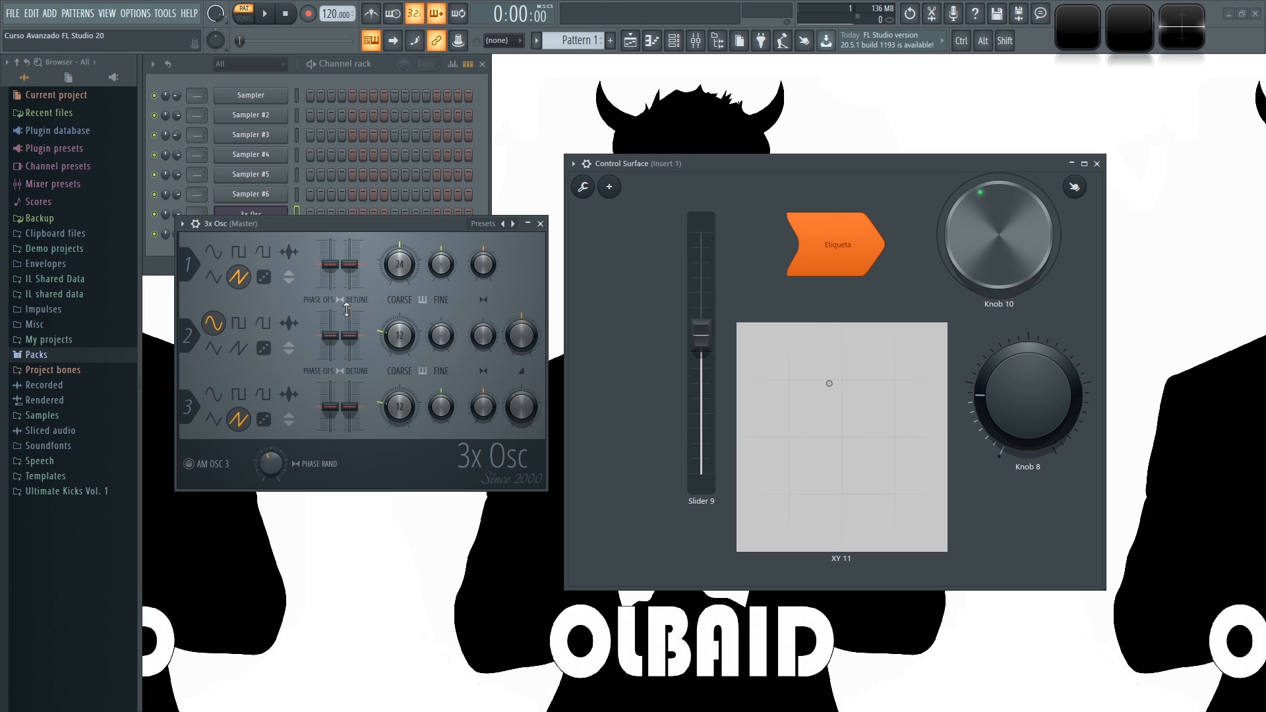
- Link oscillator 1's detune slider to the internal controller Surface - Slider 9
right_click(350, 274)
click(390, 357)
click(710, 330)
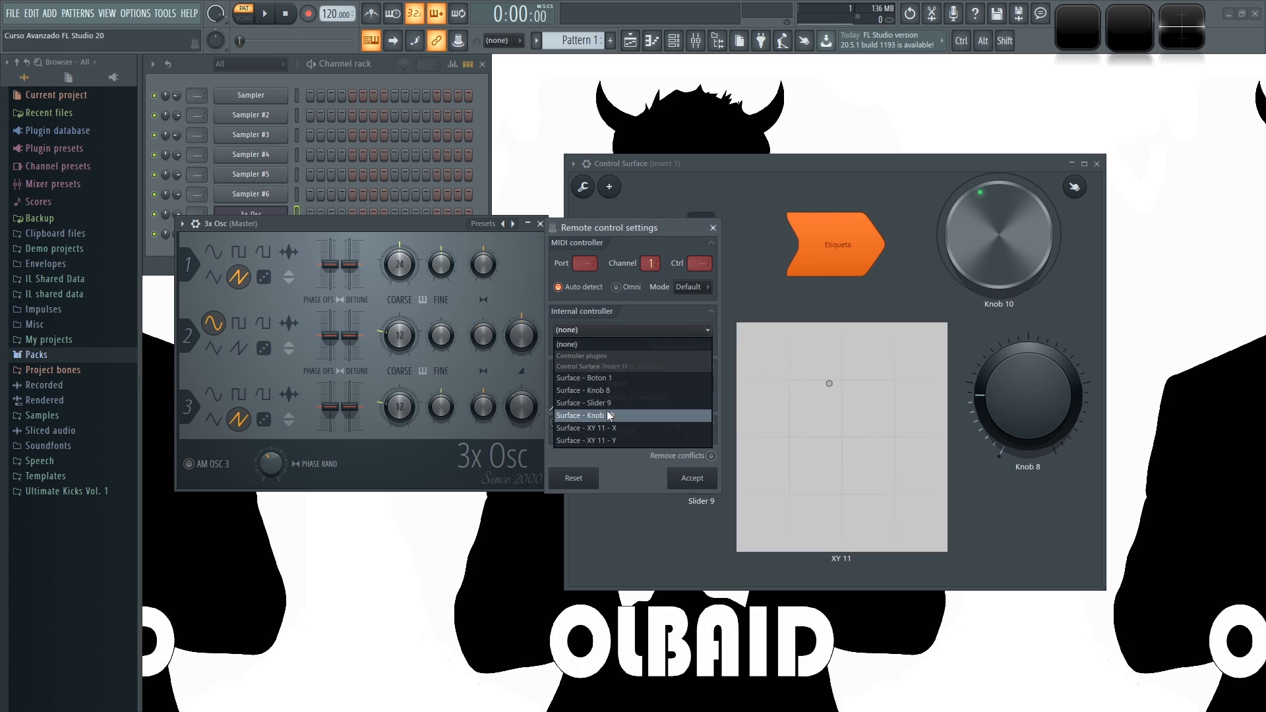
click(607, 405)
click(691, 478)
- Link oscillator 2's detune slider to the internal controller Surface - Slider 9
right_click(349, 338)
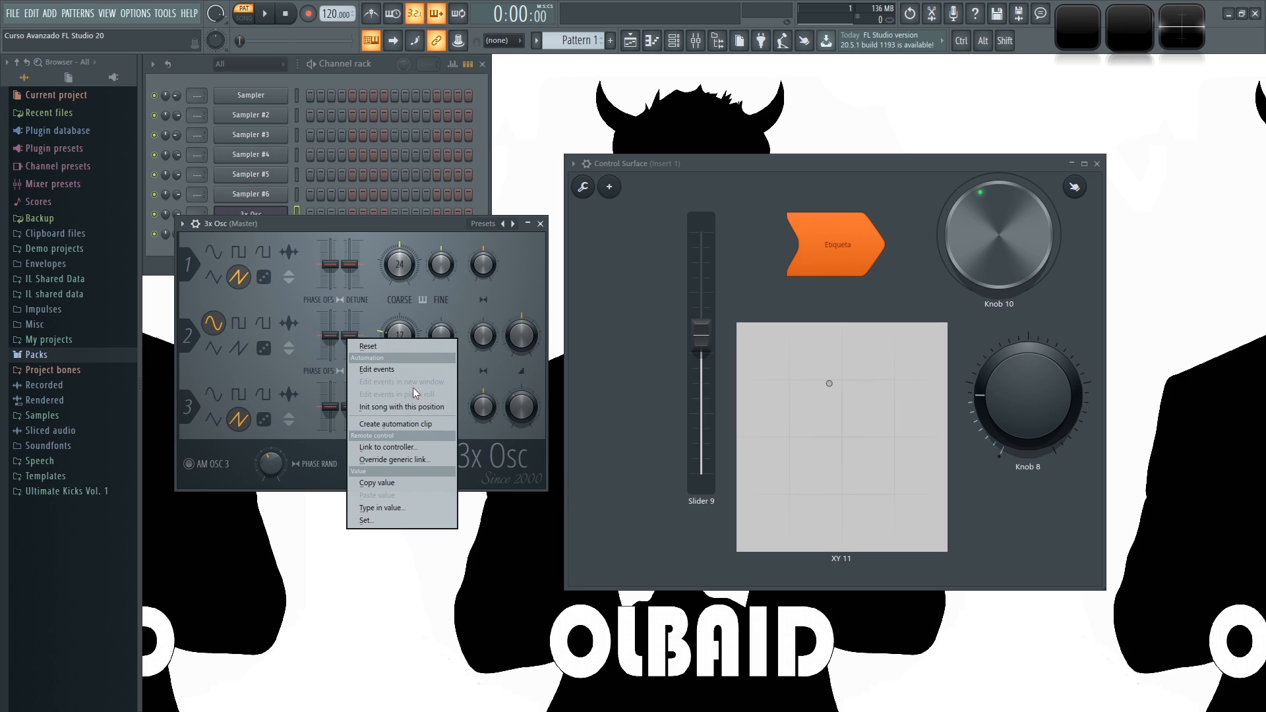
click(390, 447)
click(669, 331)
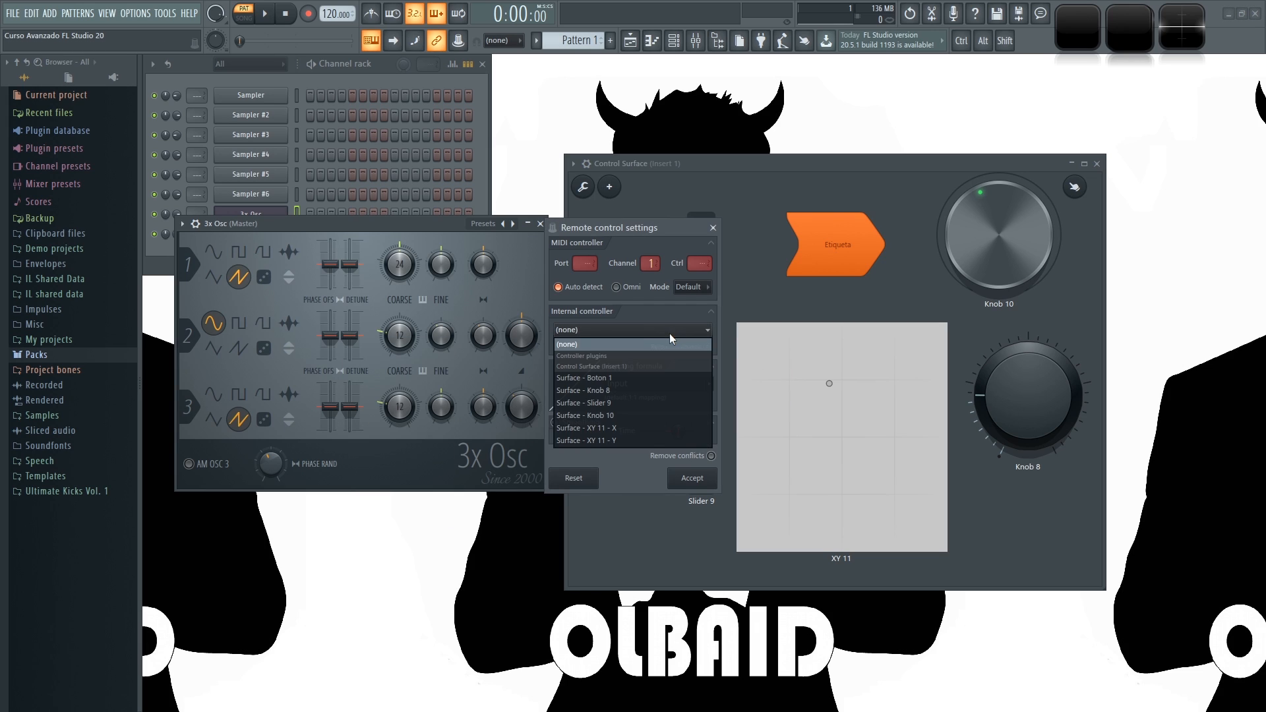
click(611, 403)
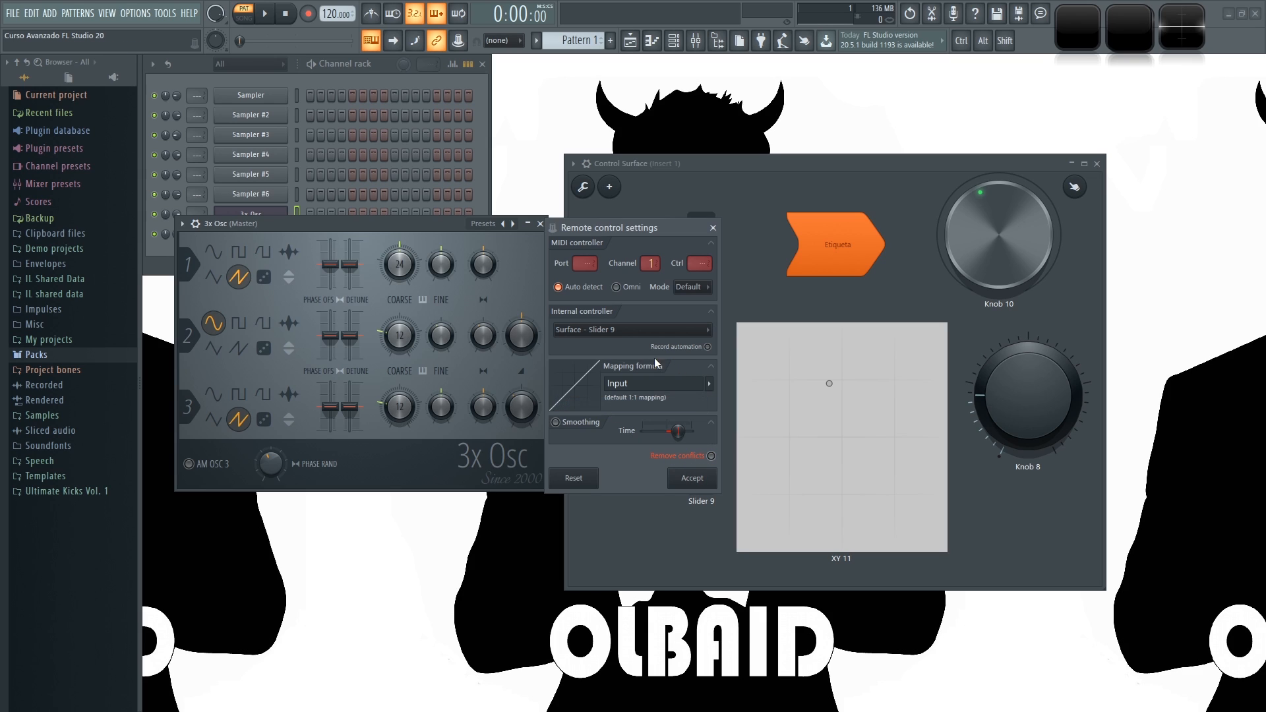
click(692, 478)
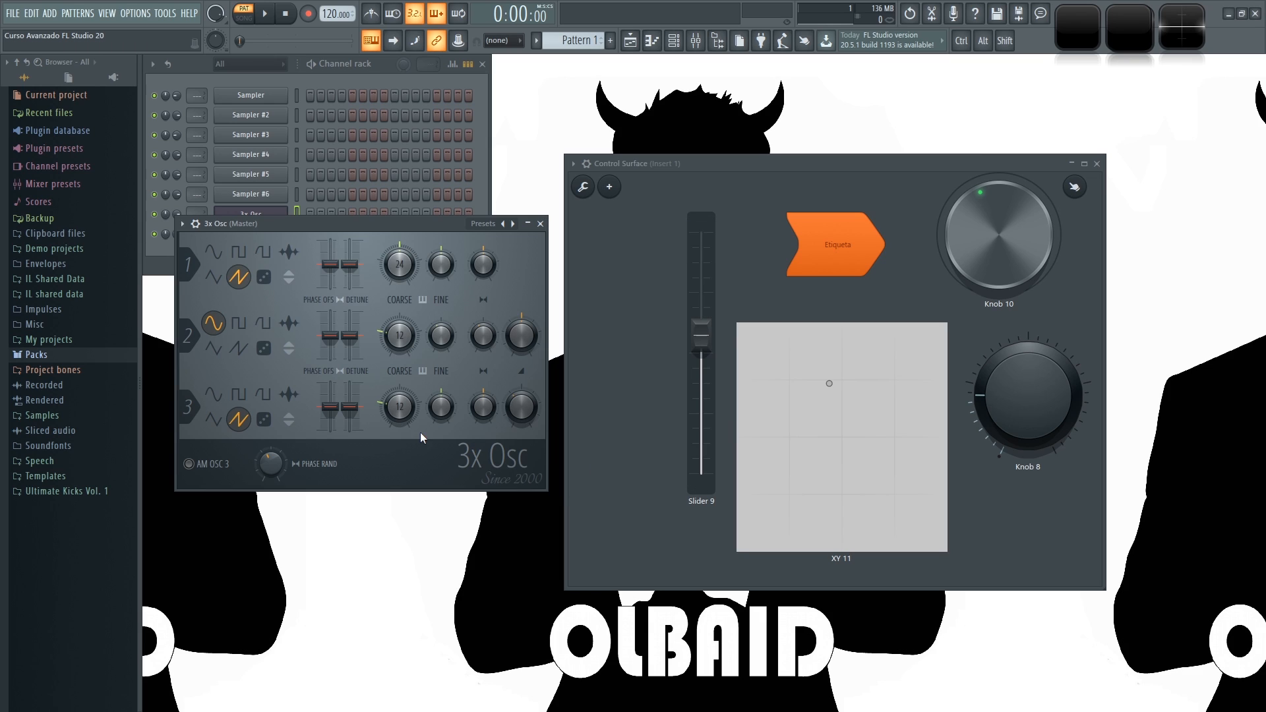
- Link oscillator 3's phase offset slider to the internal controller Surface - Slider 9
right_click(333, 410)
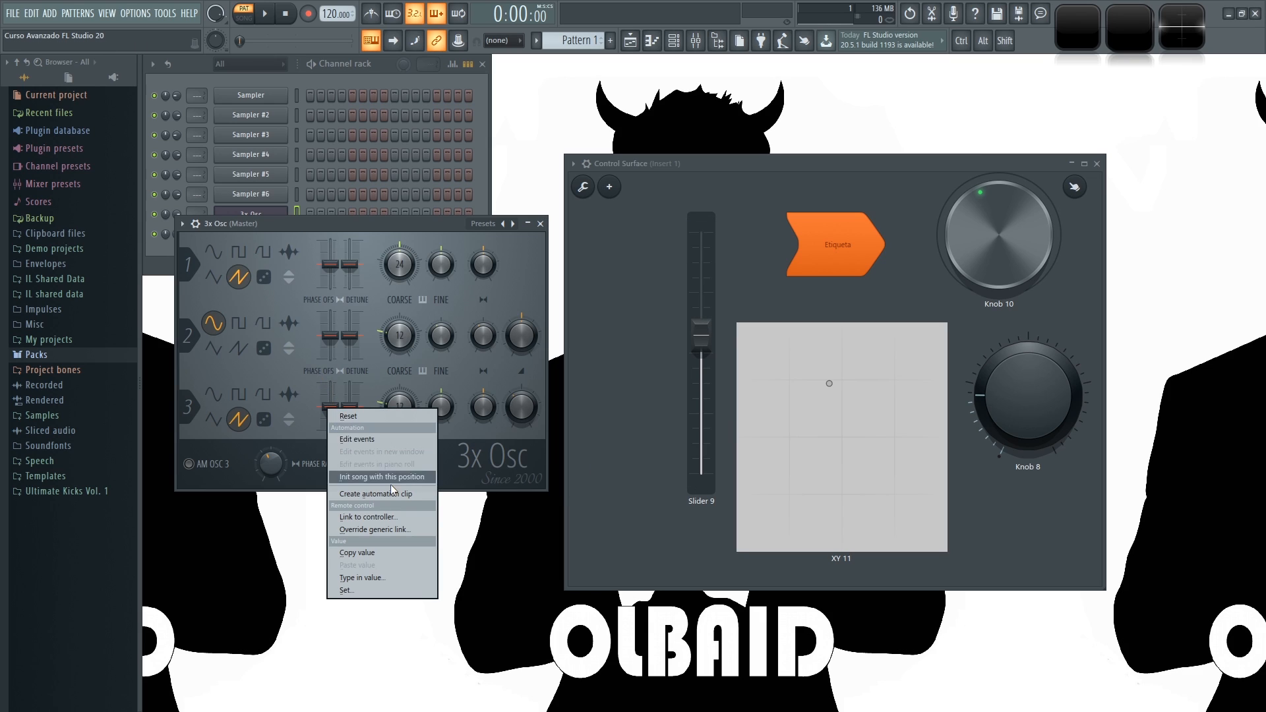
click(369, 517)
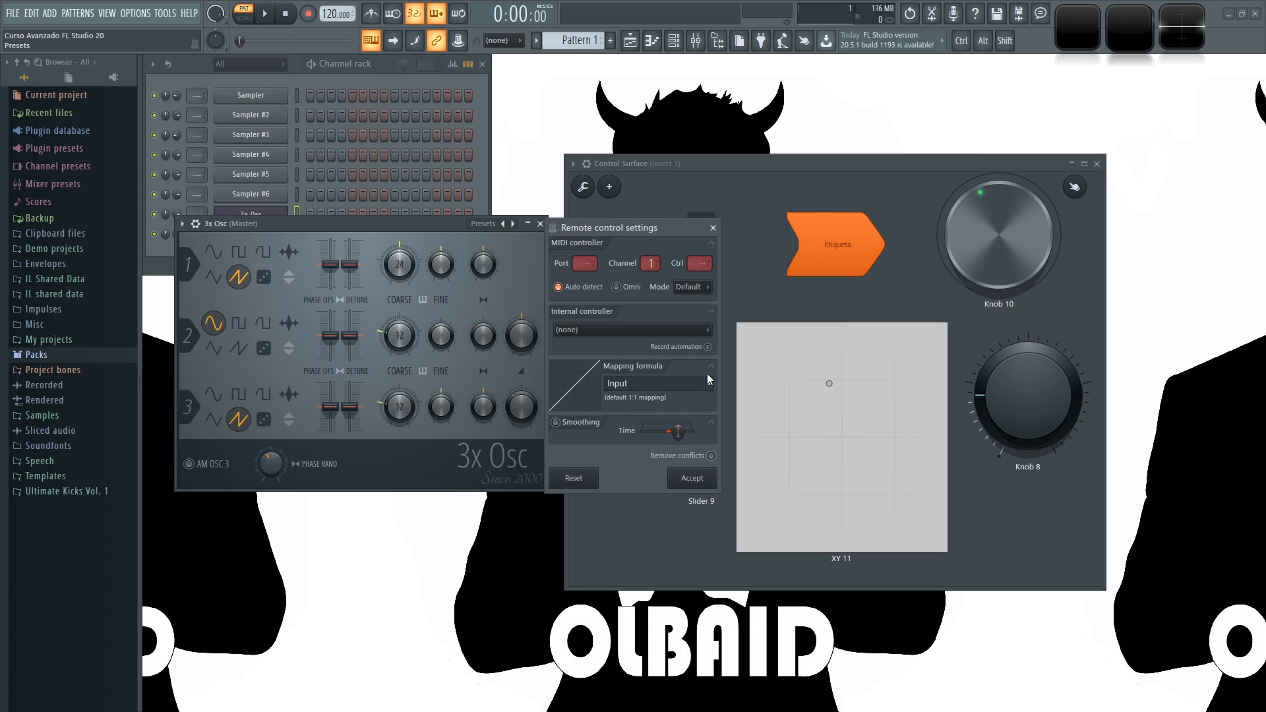
click(705, 330)
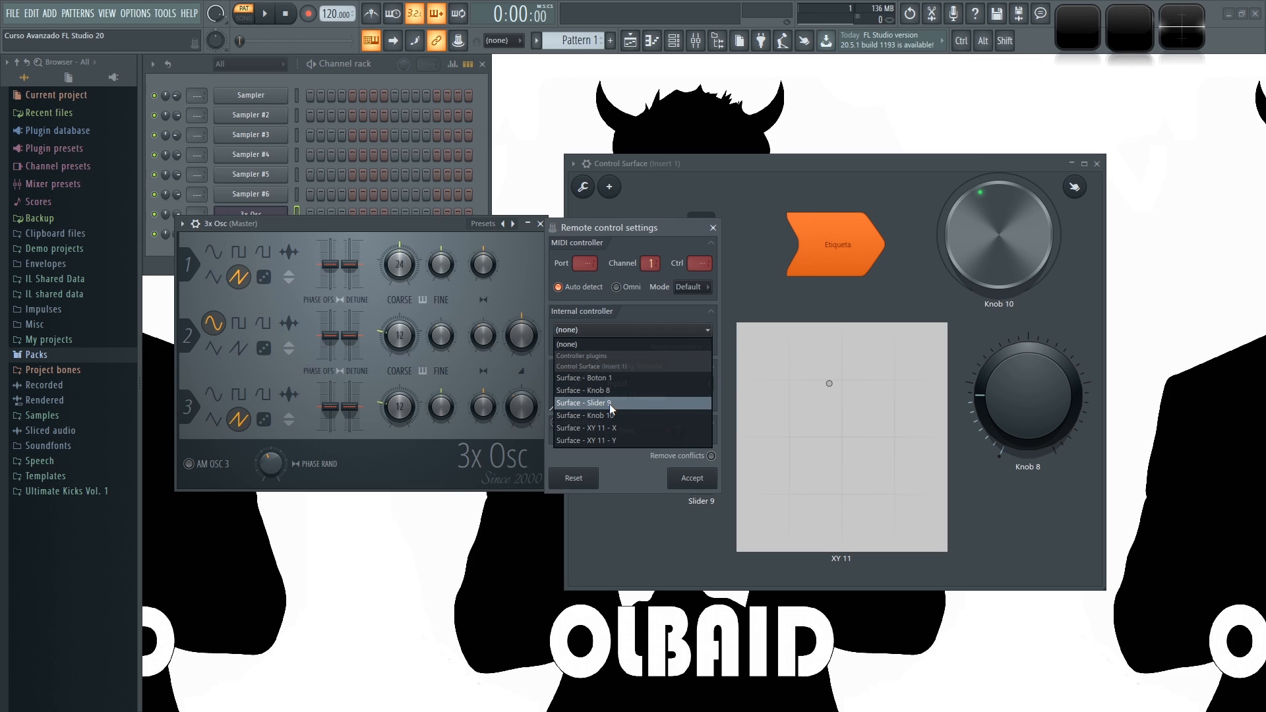
click(609, 403)
click(693, 478)
- Test the links by moving Slider 9 and Knob 10 back and forth, ending with Slider 9 at its minimum
drag(701, 334, 701, 267)
drag(1028, 238, 1028, 297)
drag(700, 267, 701, 319)
drag(999, 237, 998, 202)
drag(701, 320, 700, 476)
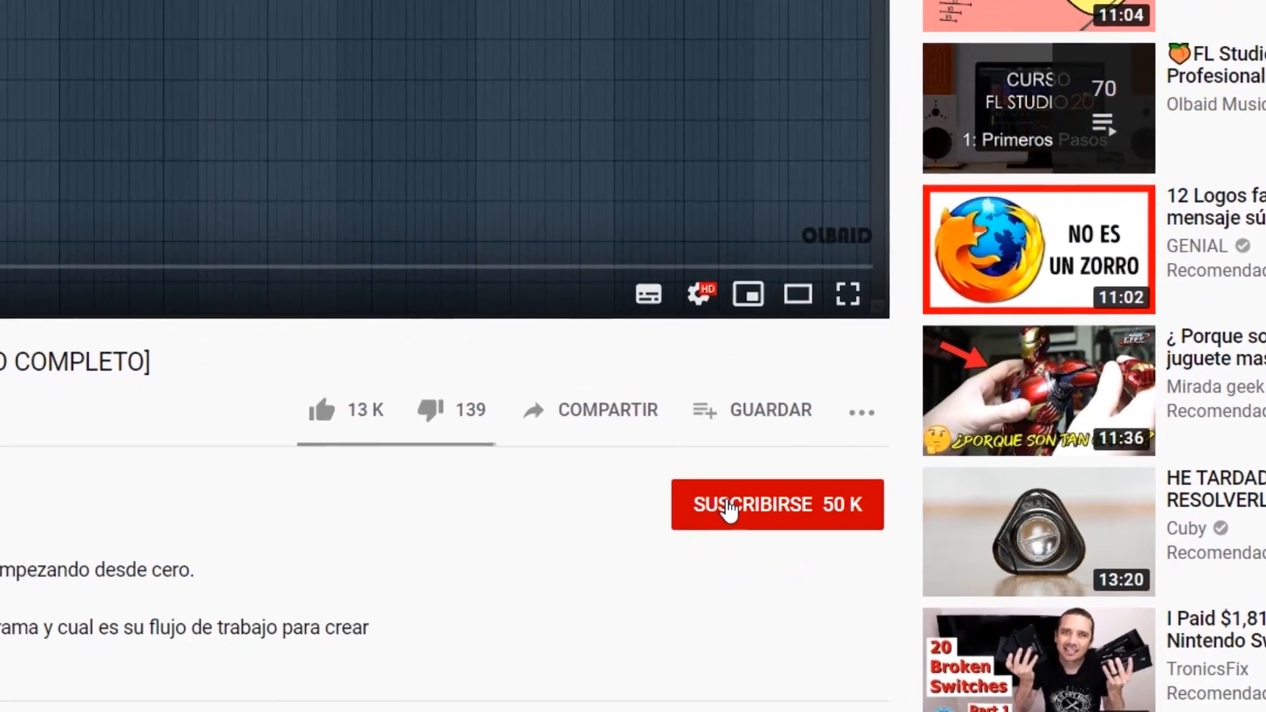
click(771, 503)
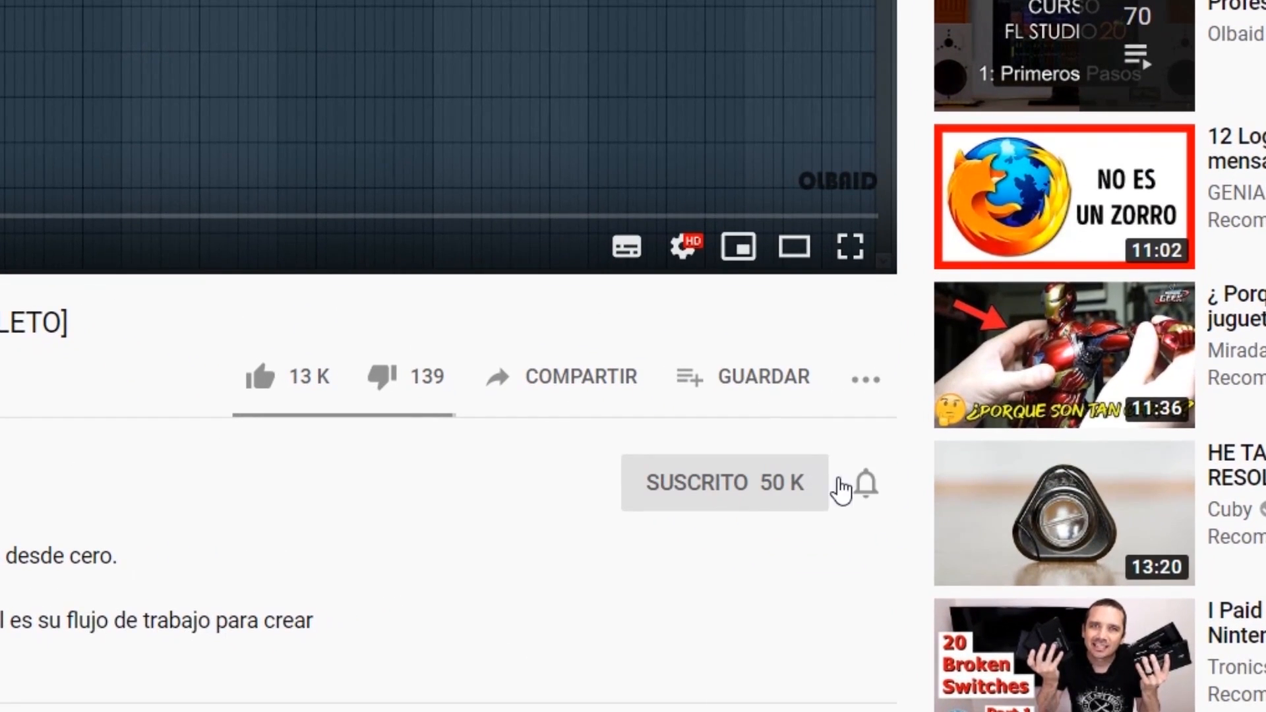
click(864, 484)
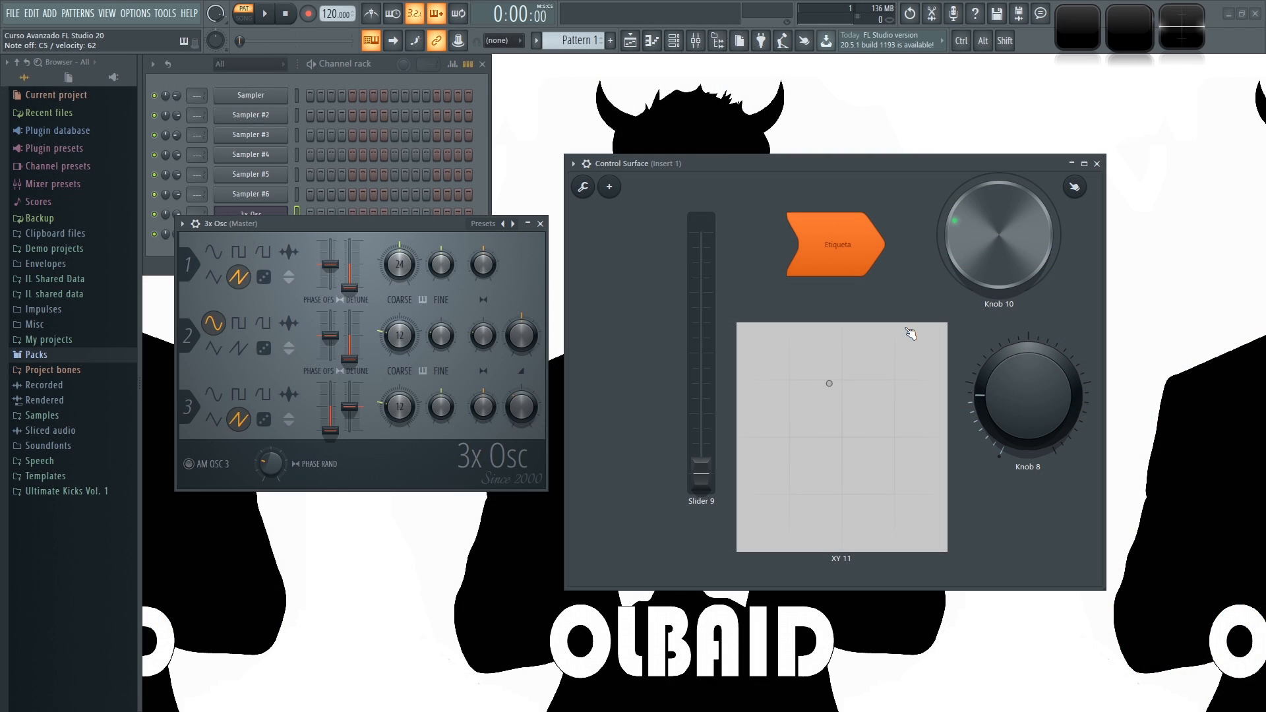